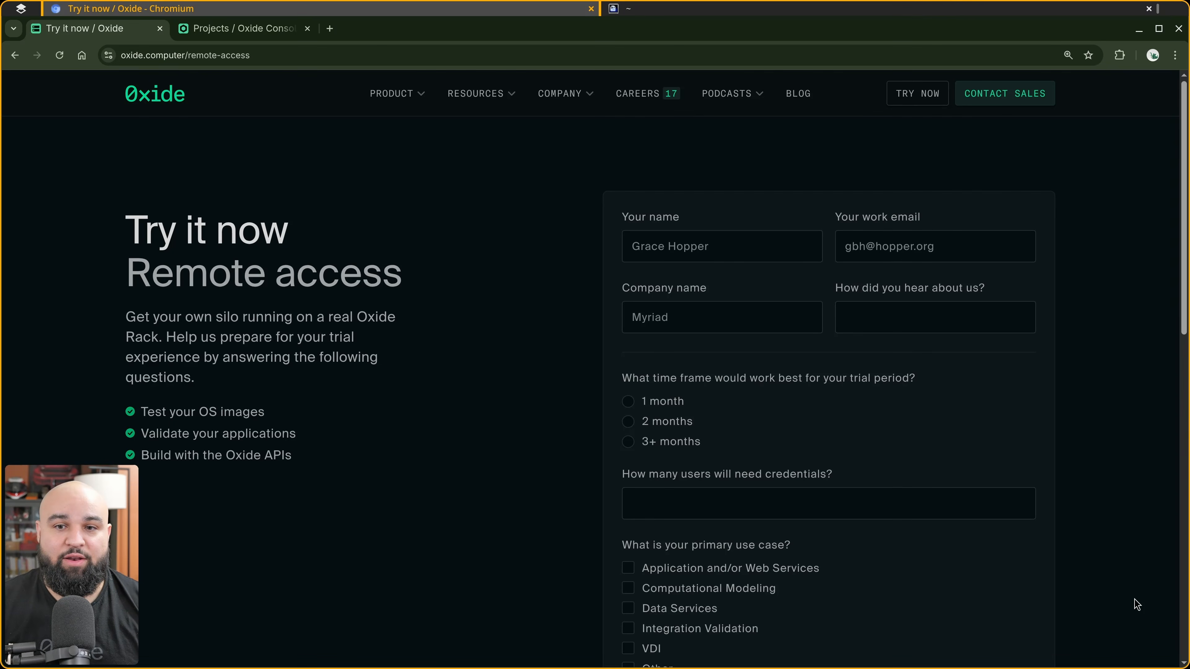
Scroll through the remote access trial request form.
scroll(1114, 389, "down", 7)
scroll(1114, 388, "up", 2)
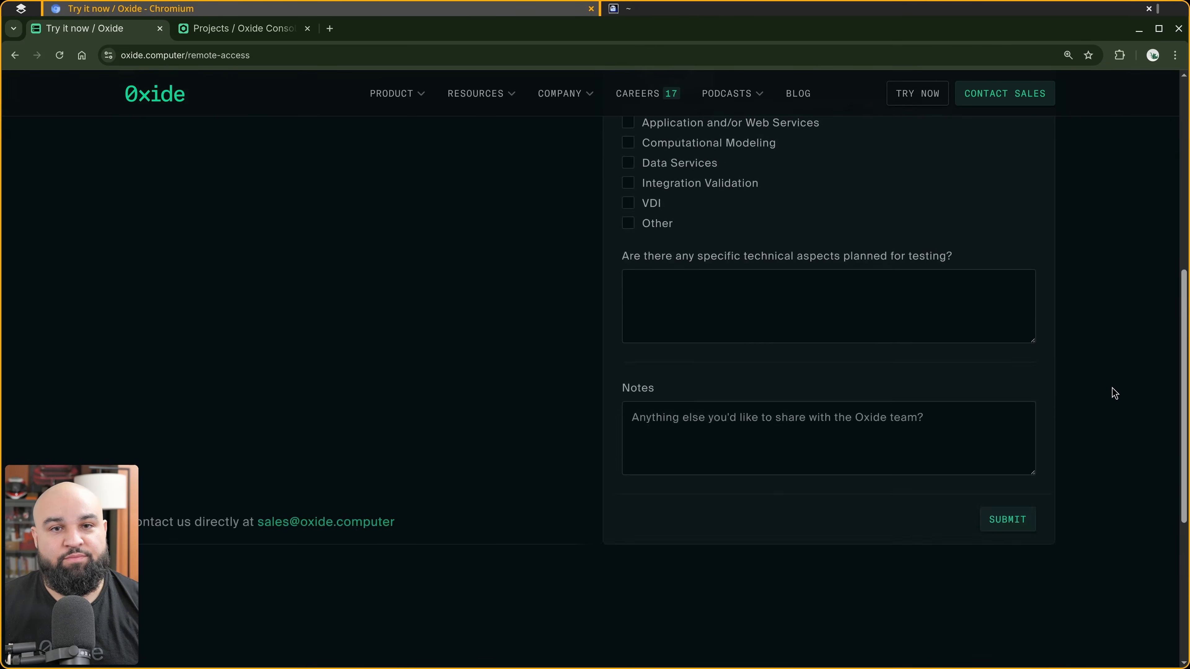
scroll(1111, 387, "up", 10)
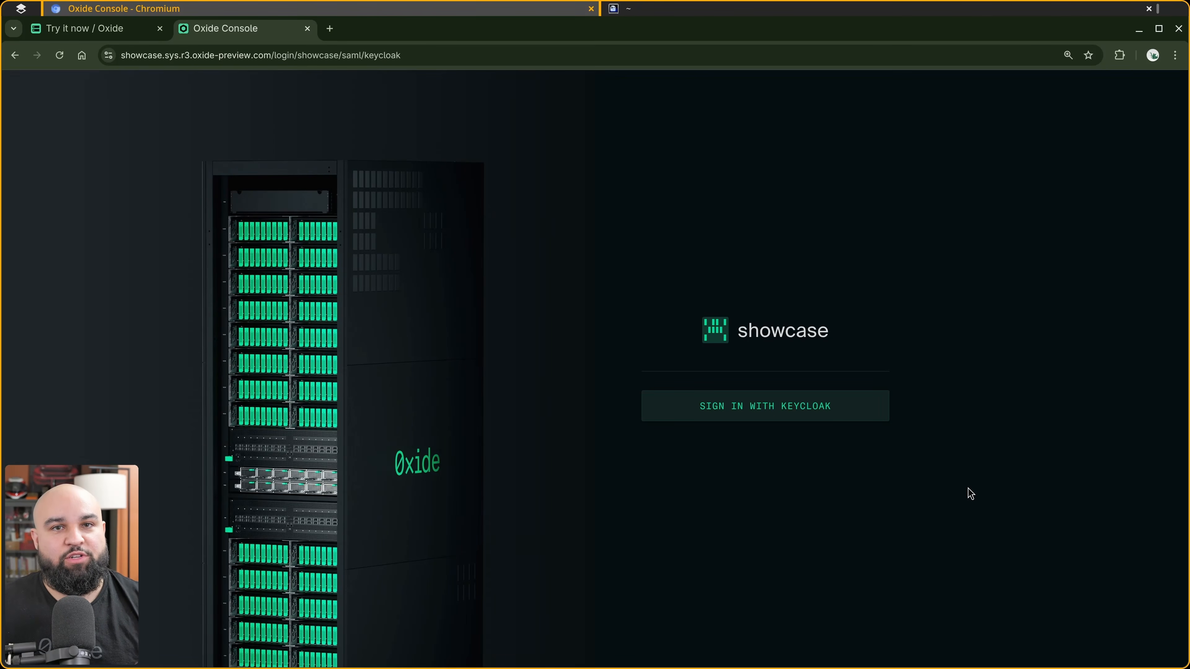
Sign in to the showcase silo with Keycloak.
left_click(797, 409)
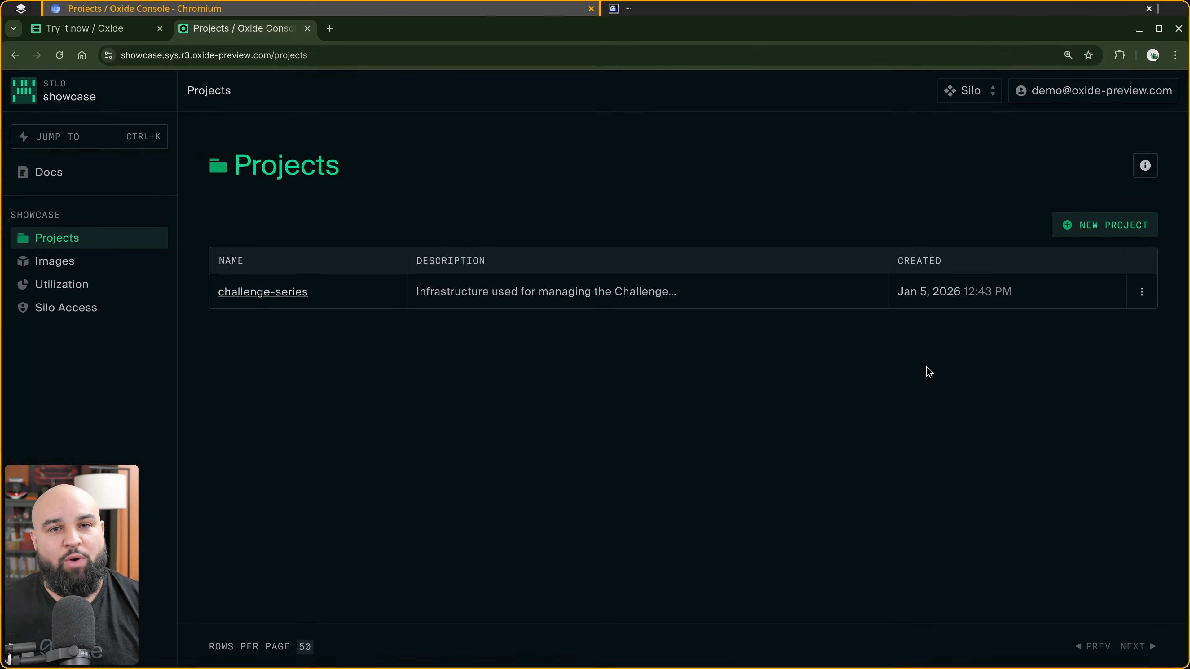
Try generating an ed25519 SSH key pair with ssh-keygen in the terminal.
left_click(783, 9)
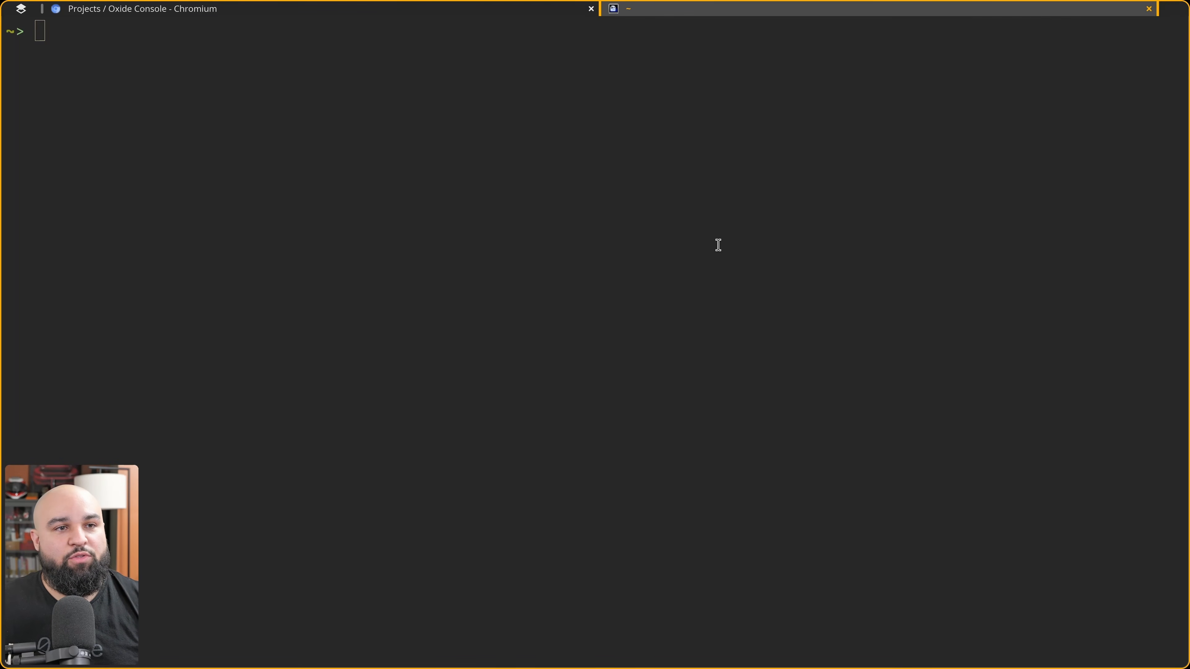
type("ssh-keygen -t ed25519")
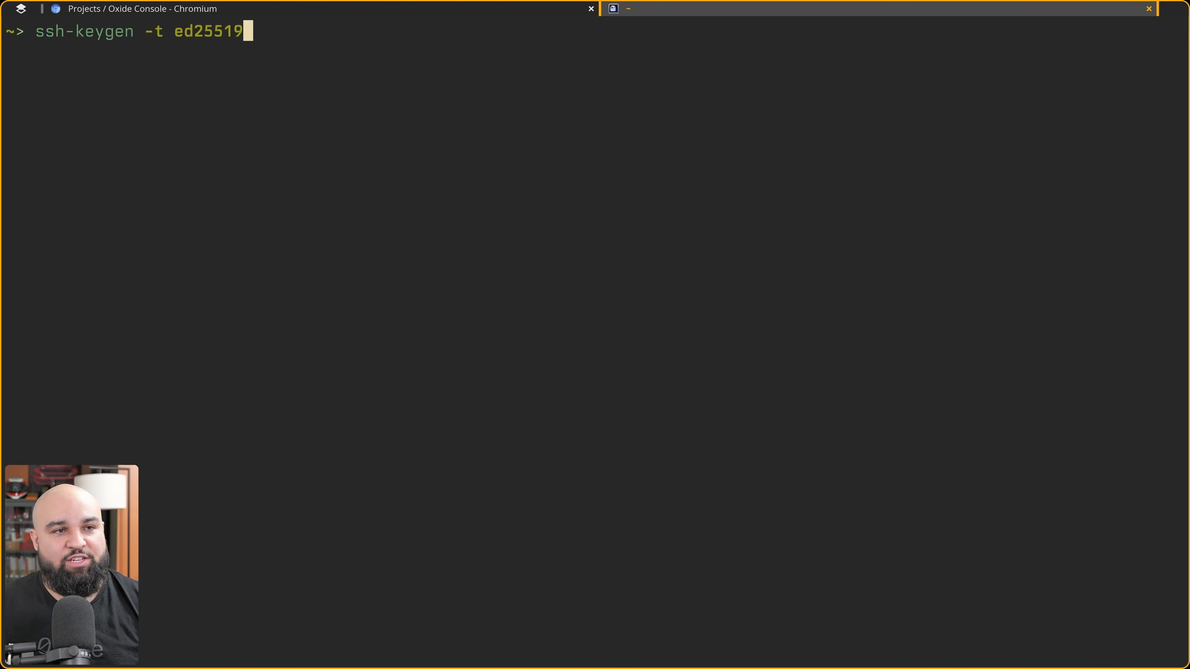
key("Return")
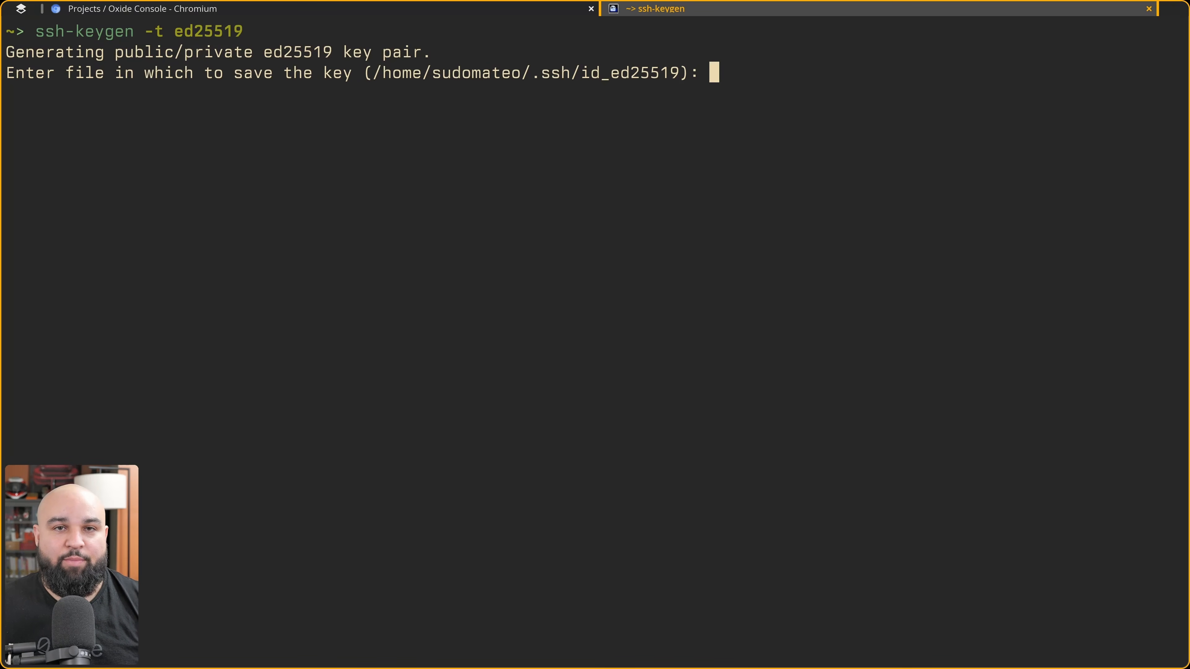
key("ctrl+c")
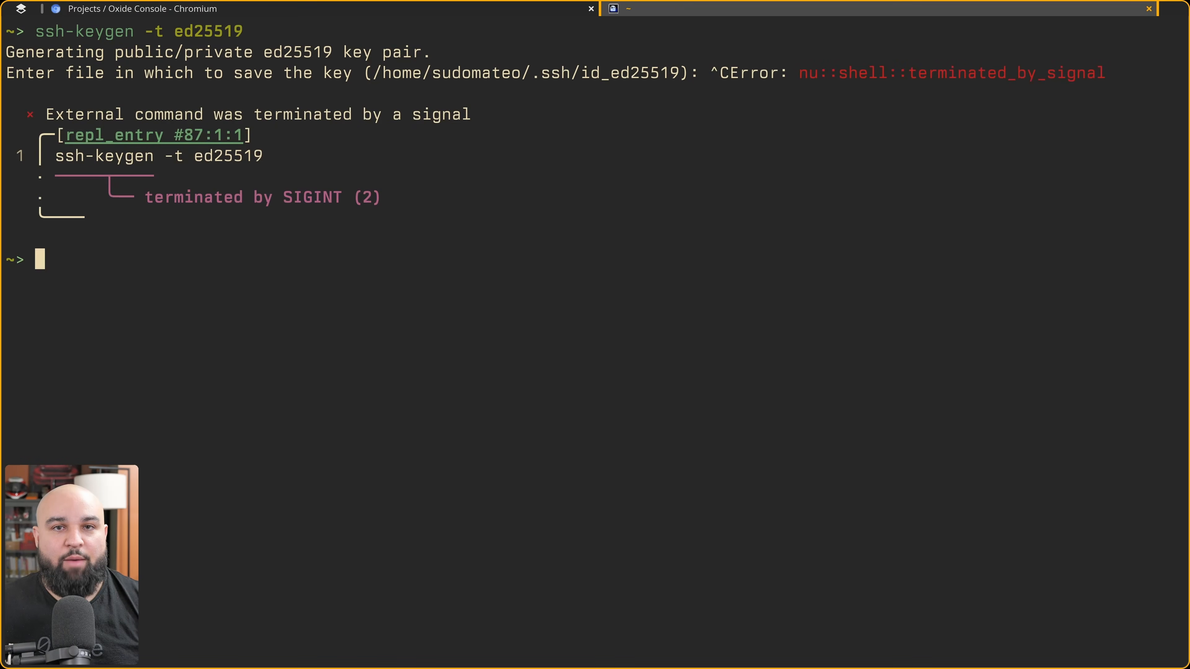
List the contents of ~/.ssh/ and highlight the existing id_ed25519 key files.
key("ctrl+l")
type("ls ~/.ssh/")
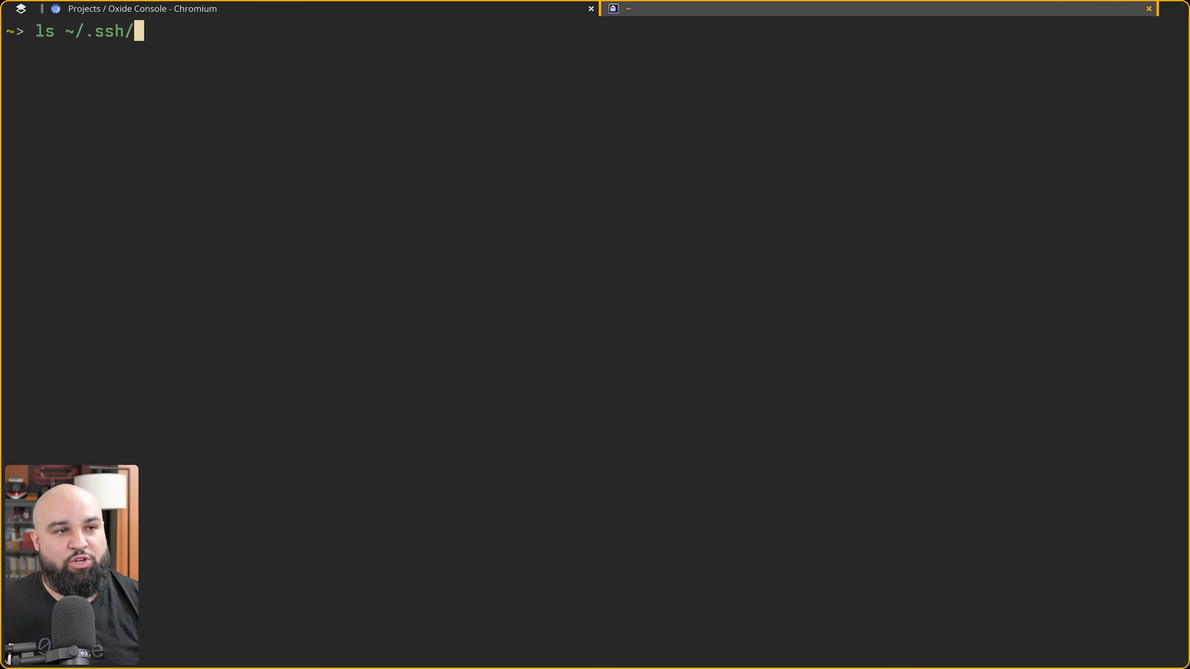
key("Return")
left_click_drag(273, 135, 373, 136)
left_click_drag(274, 156, 410, 157)
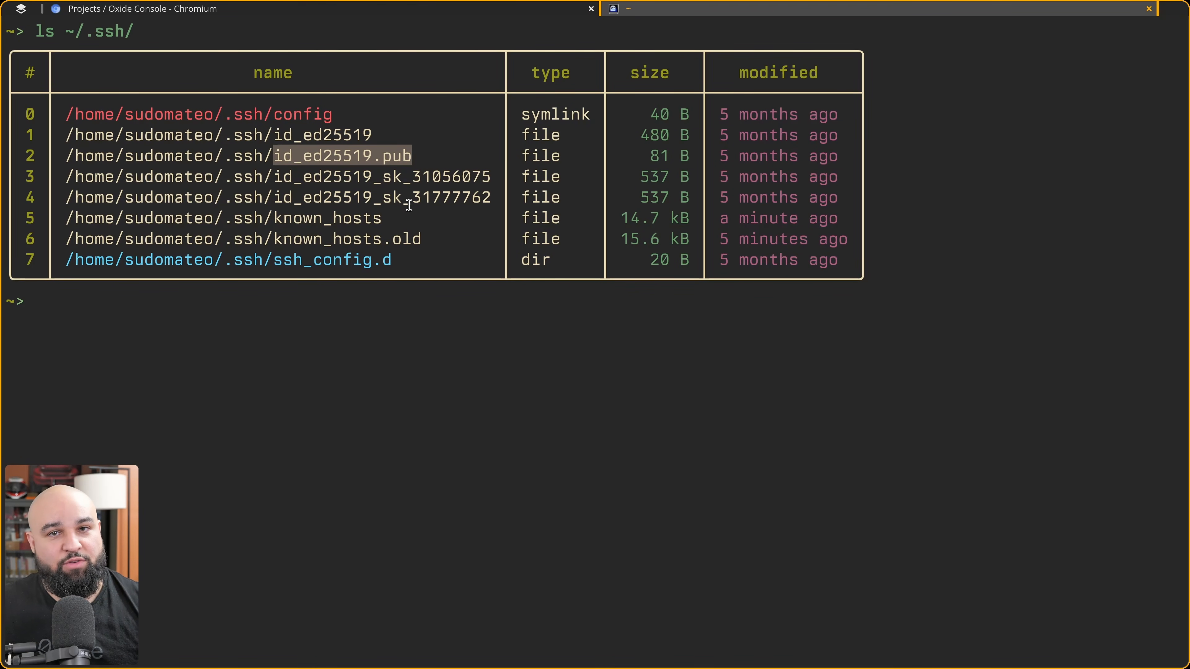
Print ~/.ssh/id_ed25519.pub with cat and copy the public key line.
key("ctrl+l")
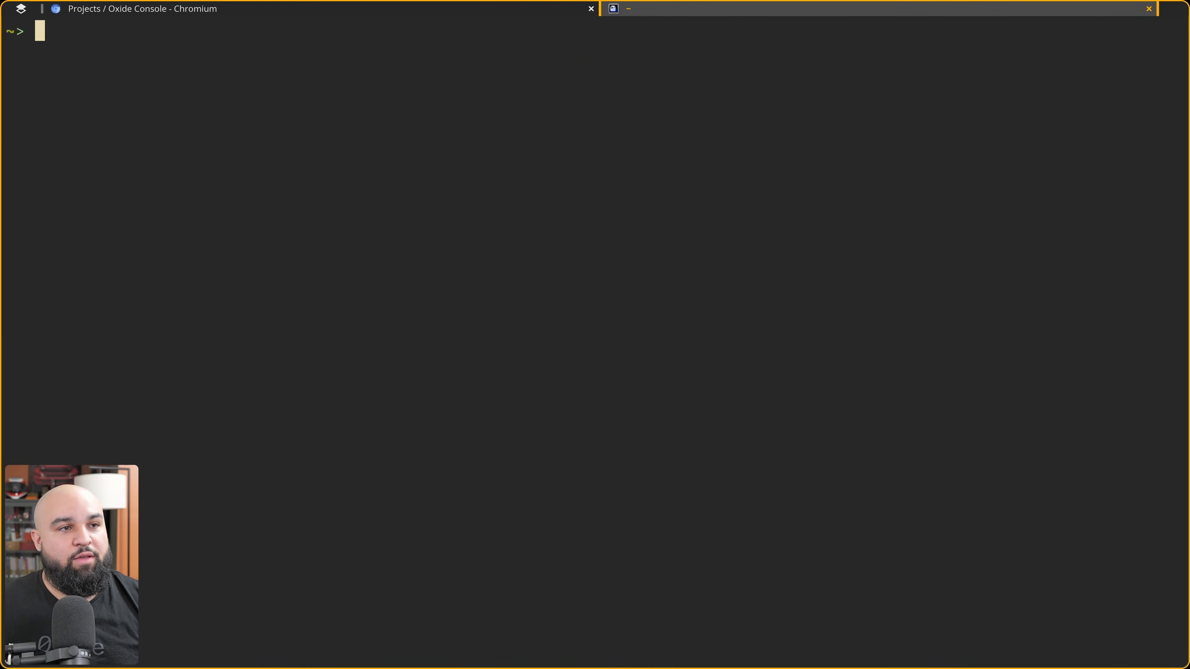
type("cat")
key("Right")
key("Return")
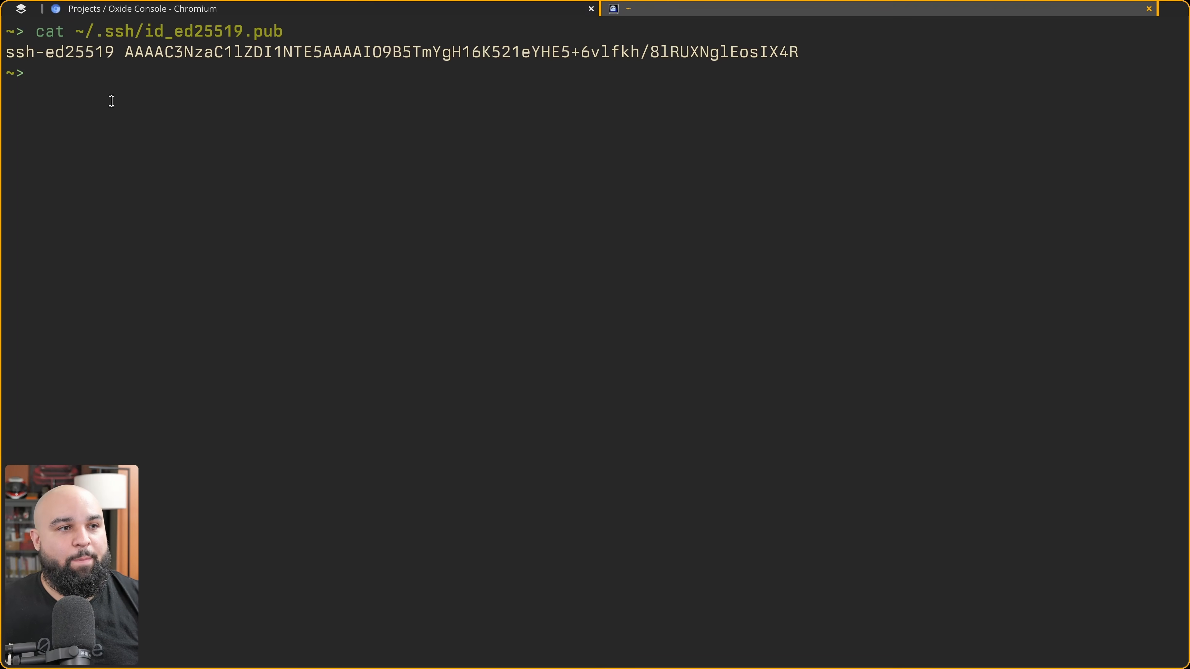
left_click_drag(8, 53, 796, 53)
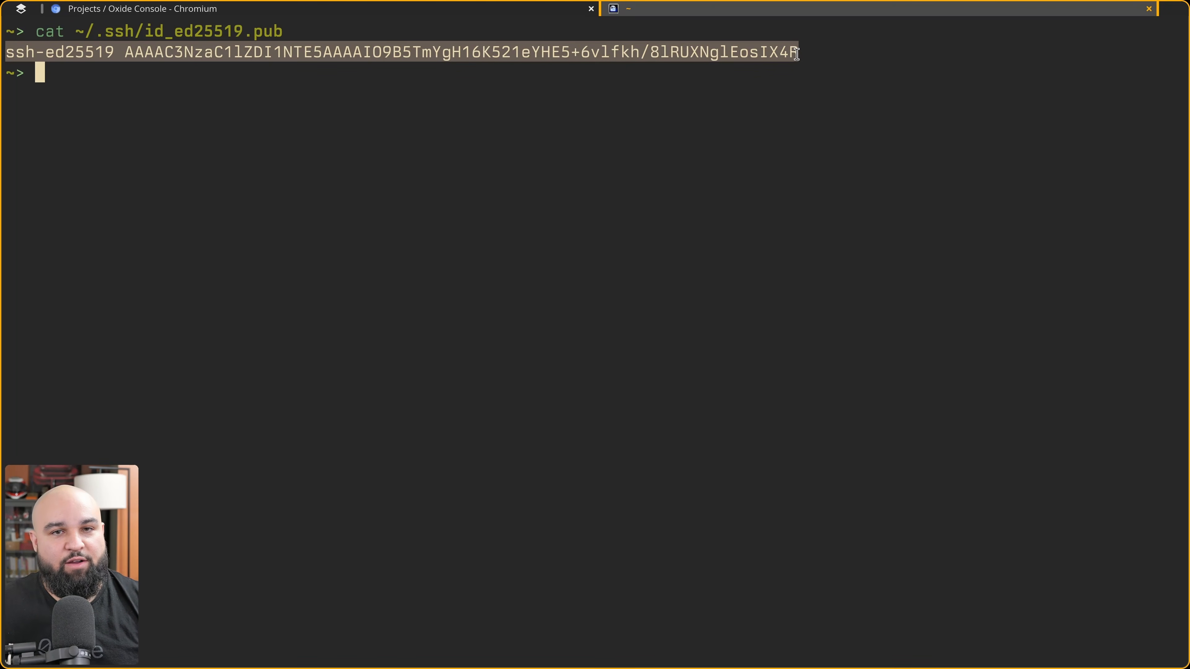
Open the user's SSH Keys settings and start adding a new SSH key.
key("alt+Tab")
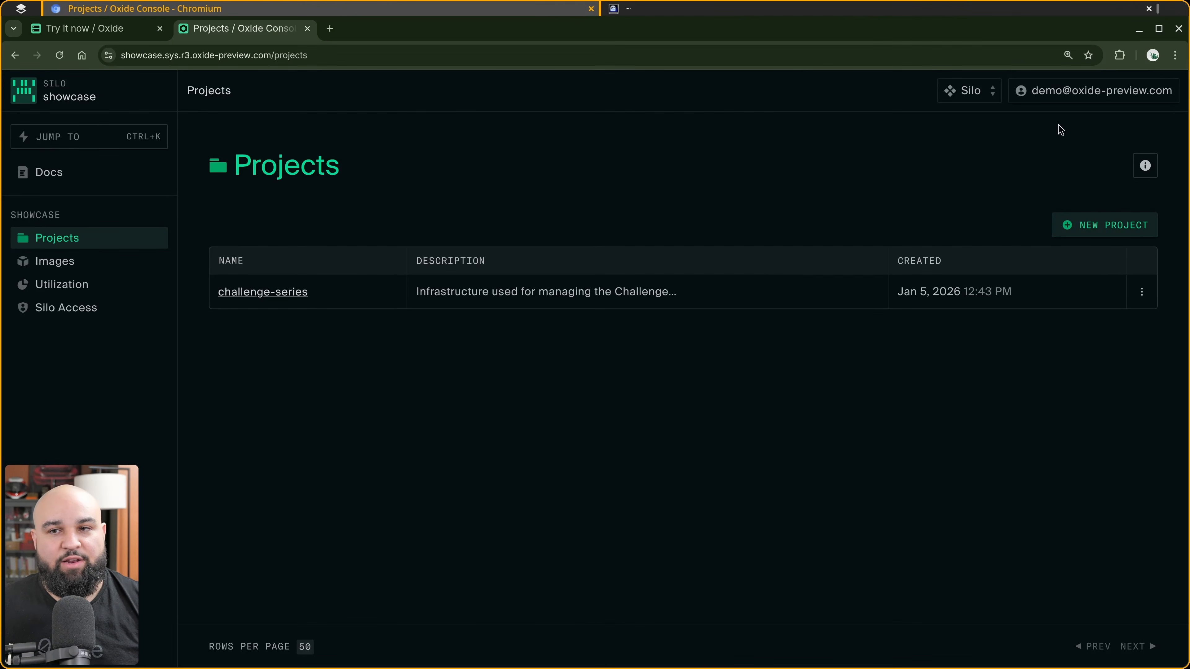
left_click(1080, 94)
left_click(1098, 124)
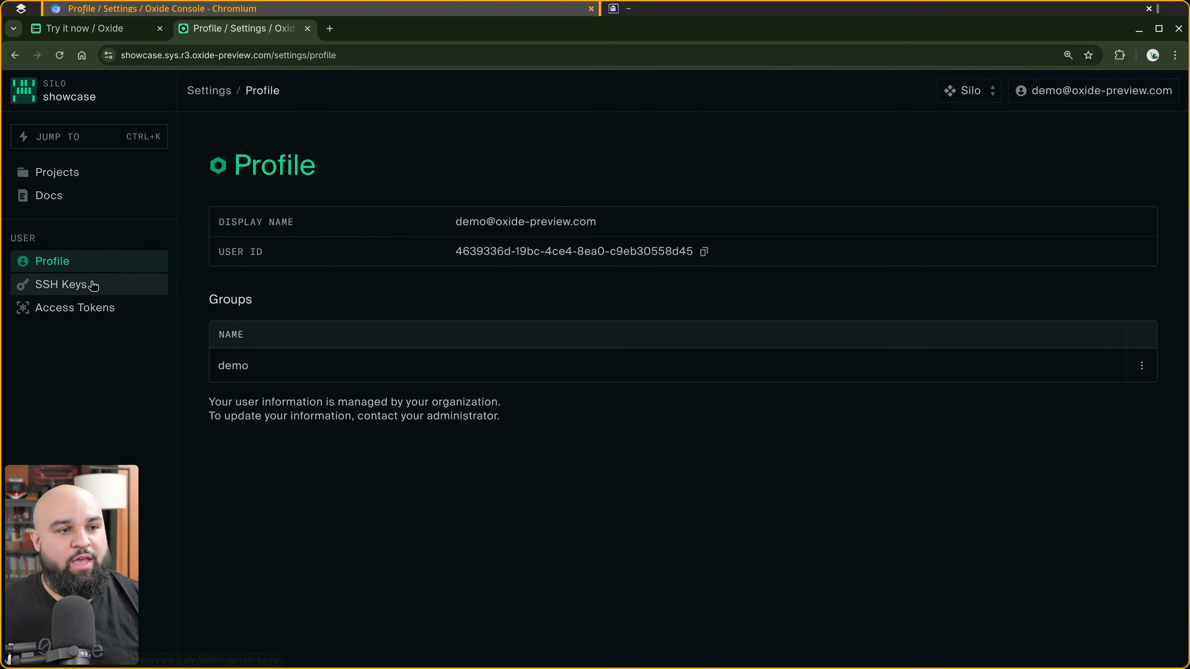
left_click(131, 291)
left_click(1106, 227)
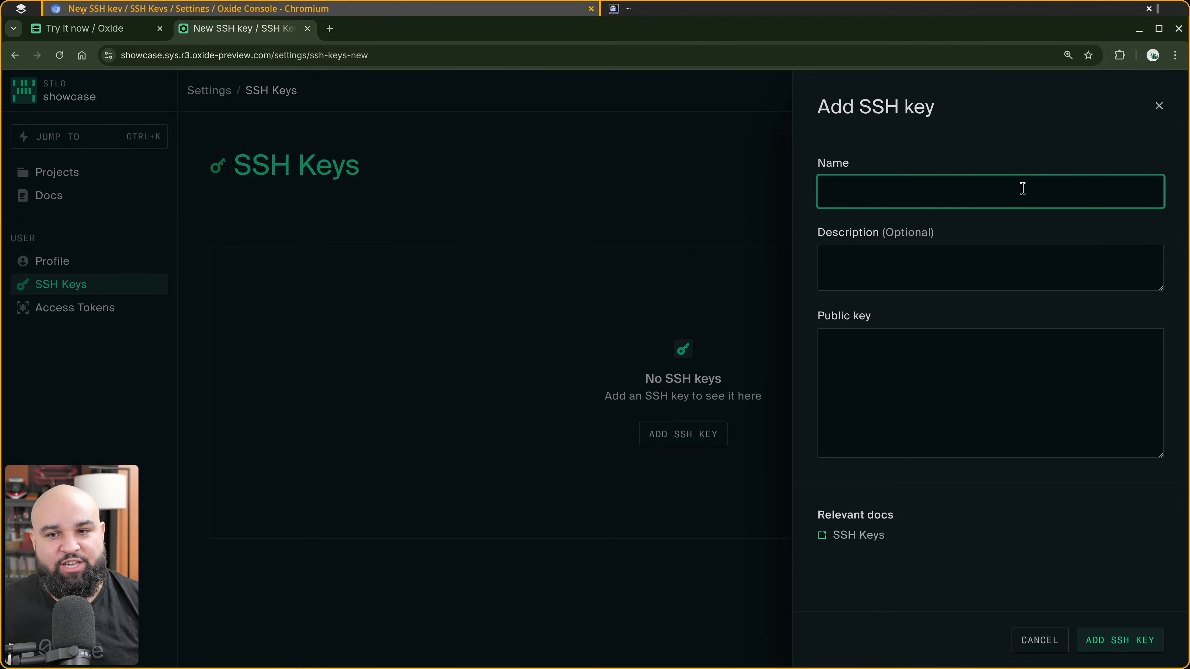
Add the SSH key with the user's name, a description calling it the user's SSH key, and the pasted public key.
type("matthewsanabria")
key("Tab")
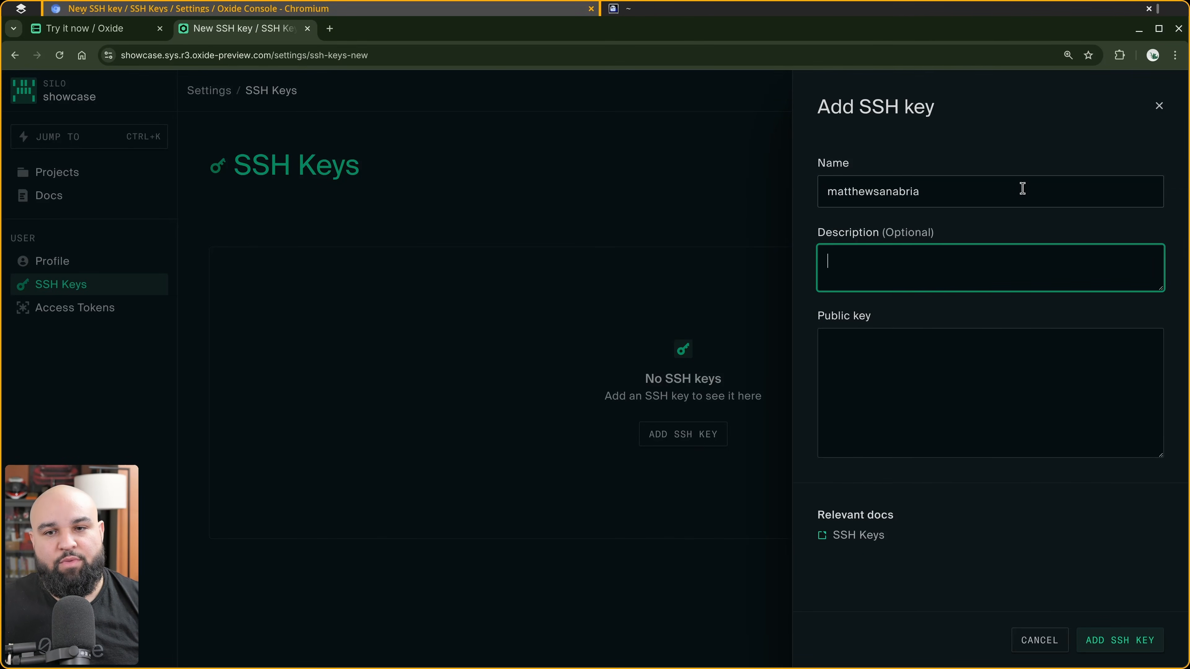
type("Matthew's SSH key.")
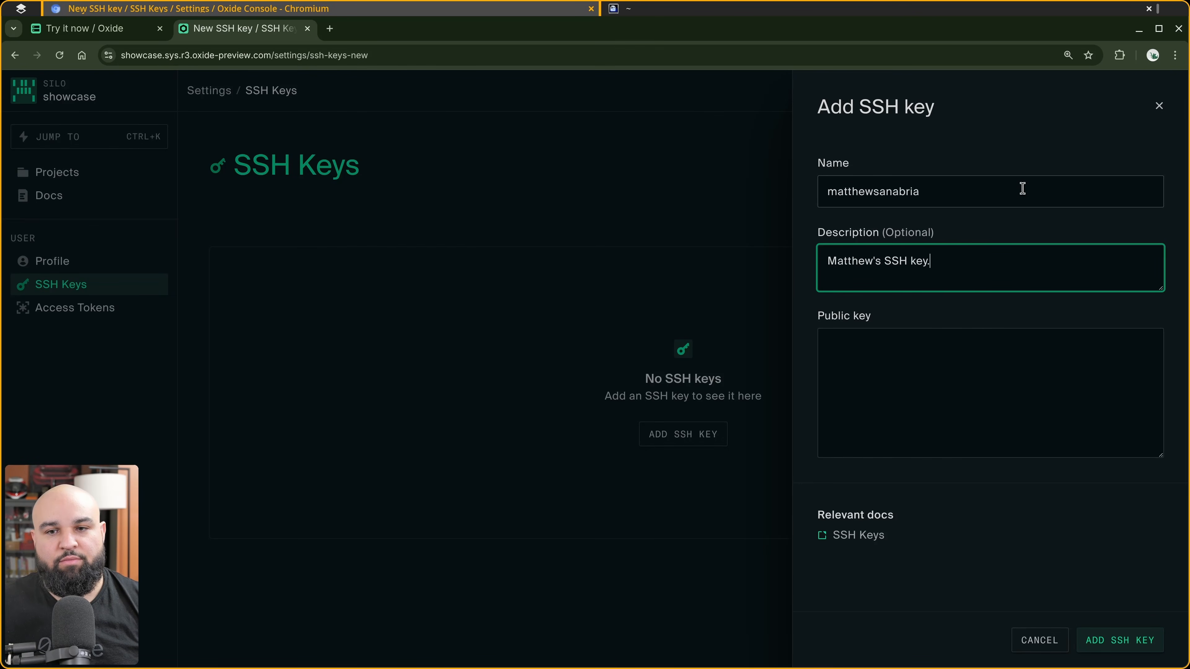
key("Tab")
key("ctrl+v")
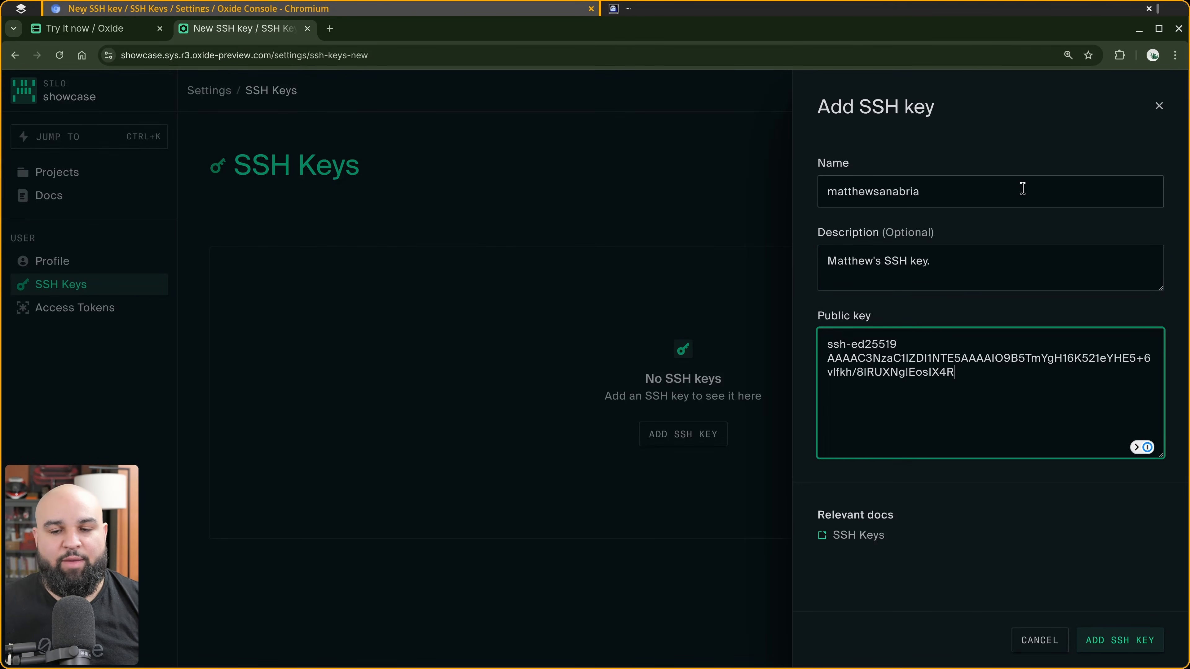
left_click(1127, 645)
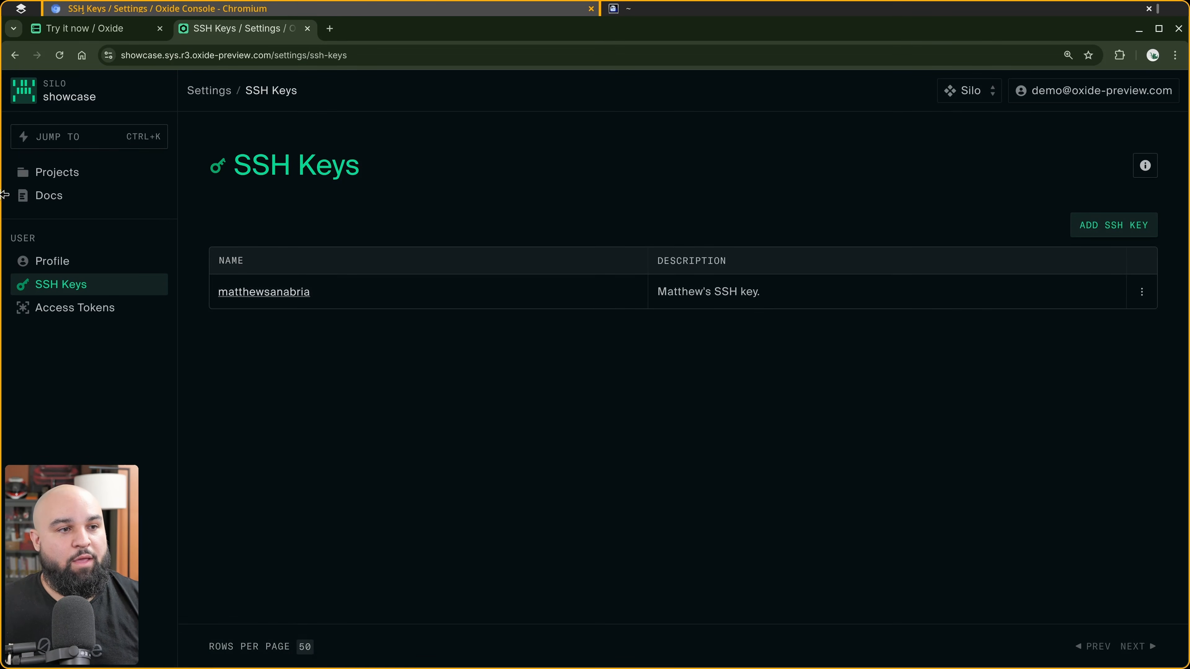
Create a new project named after the user, described as the user's project.
left_click(54, 173)
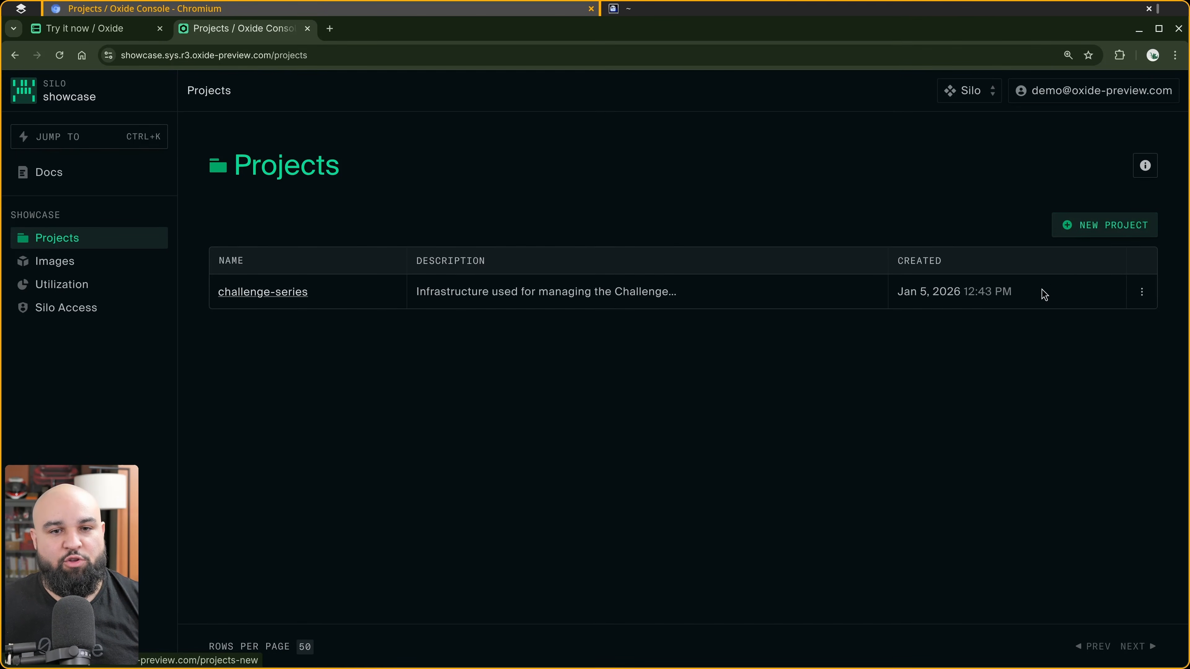
left_click(1076, 233)
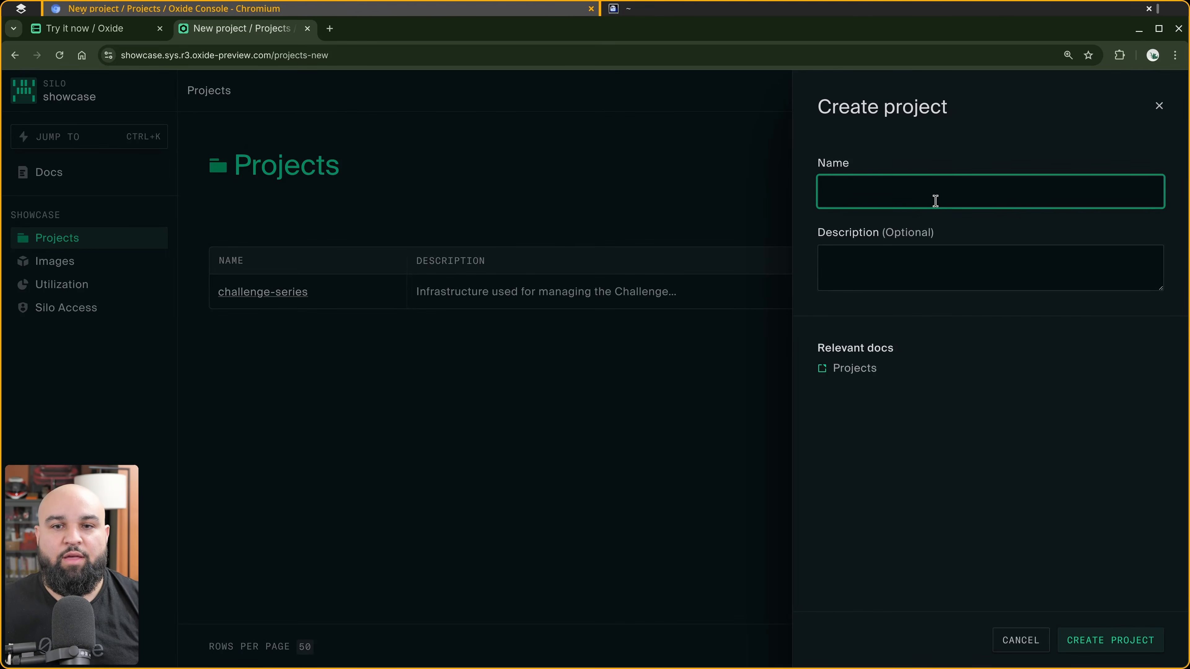
type("matthewsaan")
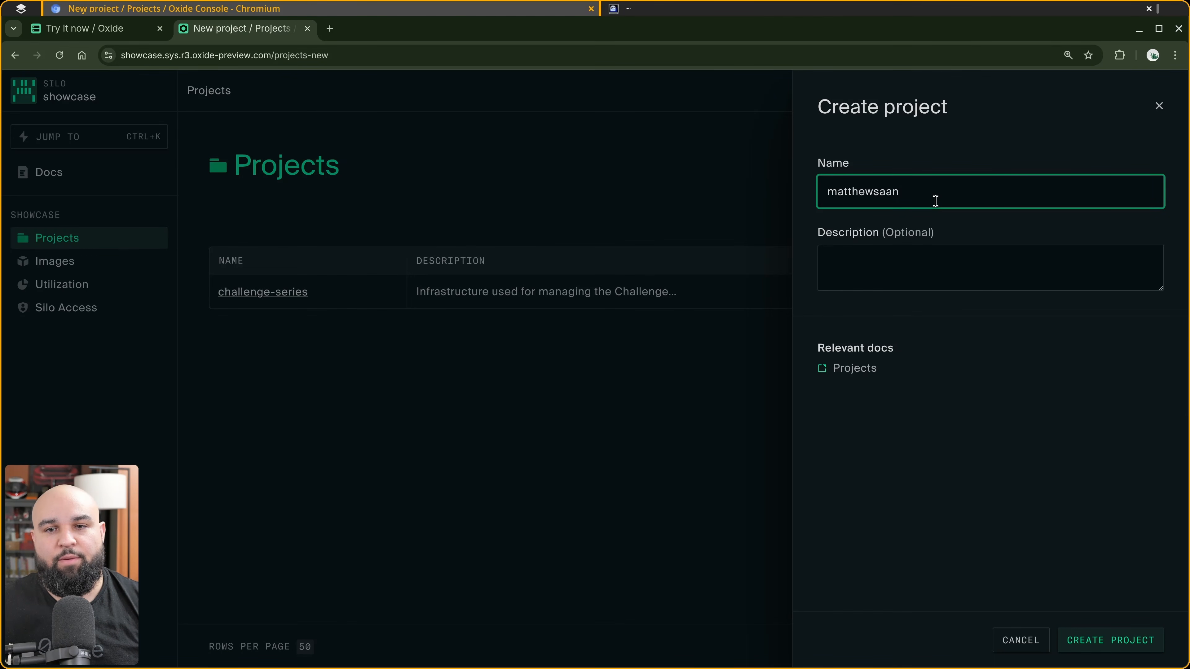
type("bria")
key("Tab")
type("Mat")
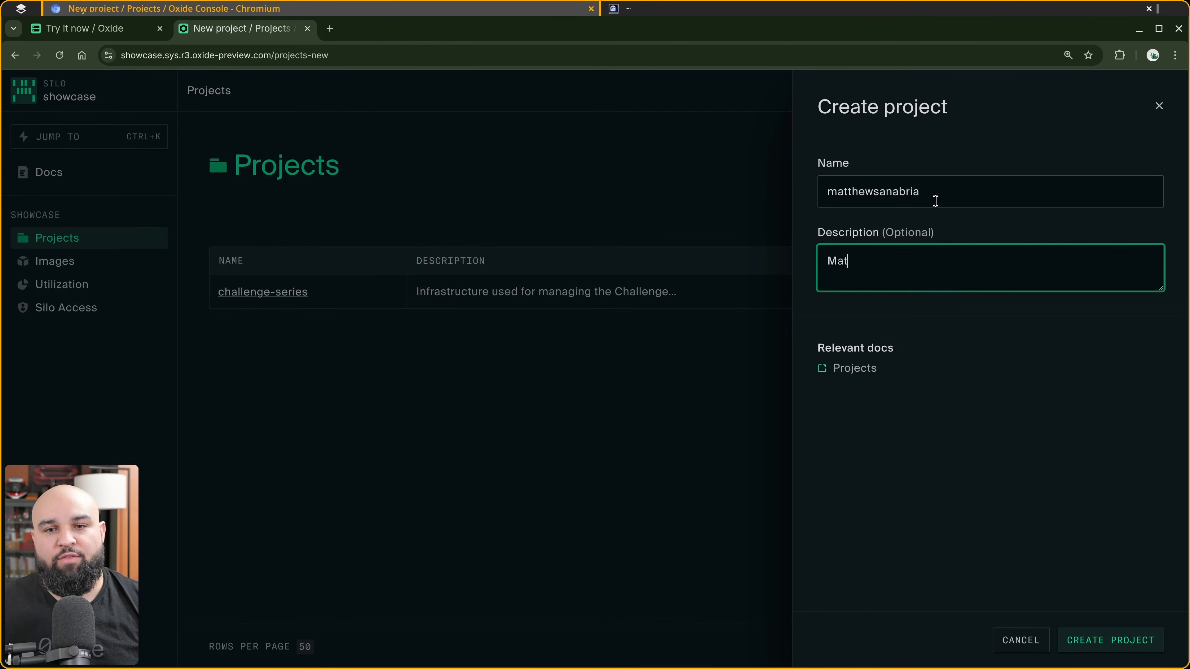
type("thew's project.")
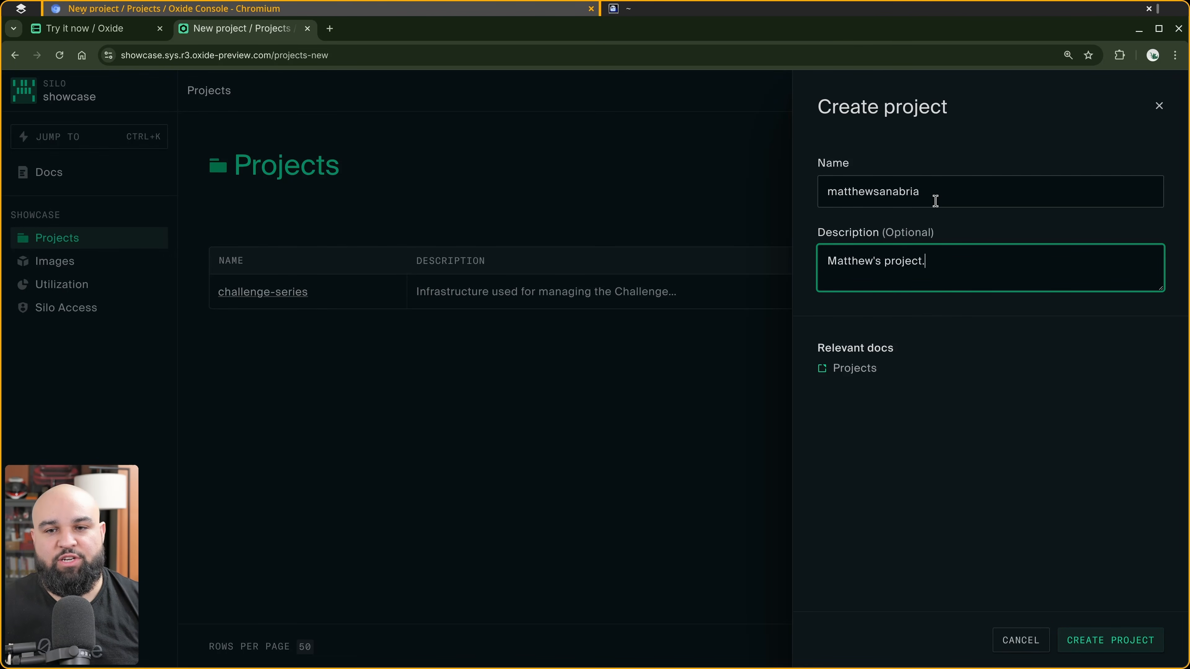
left_click(1125, 647)
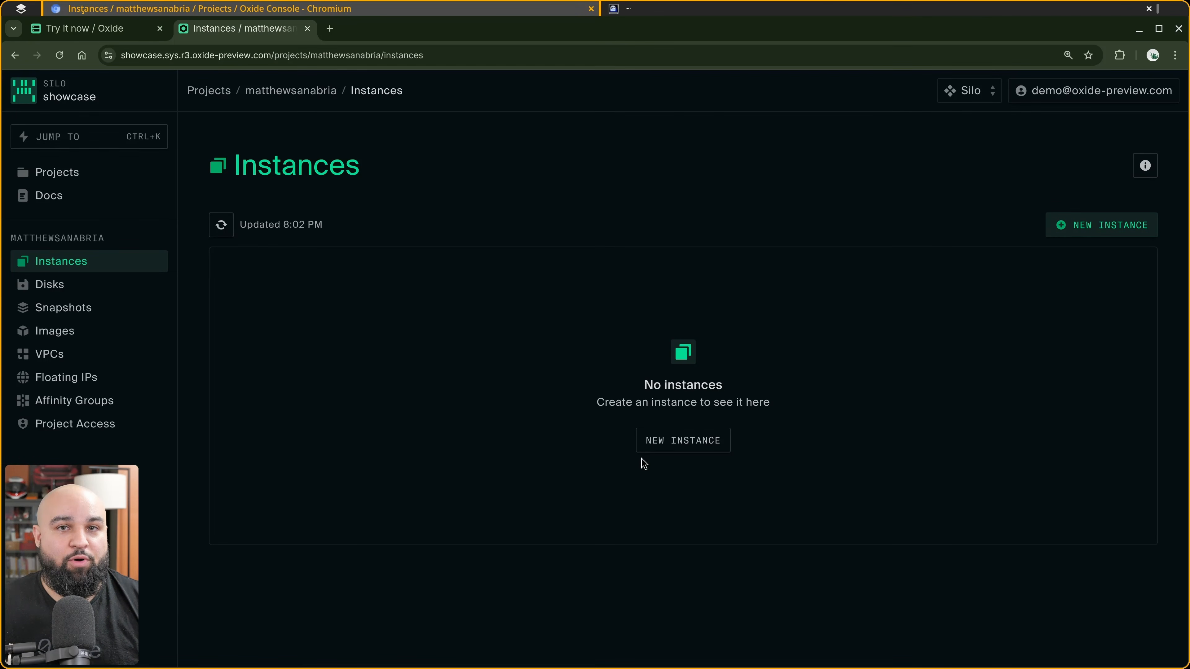
Inspect the default VPC's firewall rules, subnets, routers and internet gateways.
left_click(59, 355)
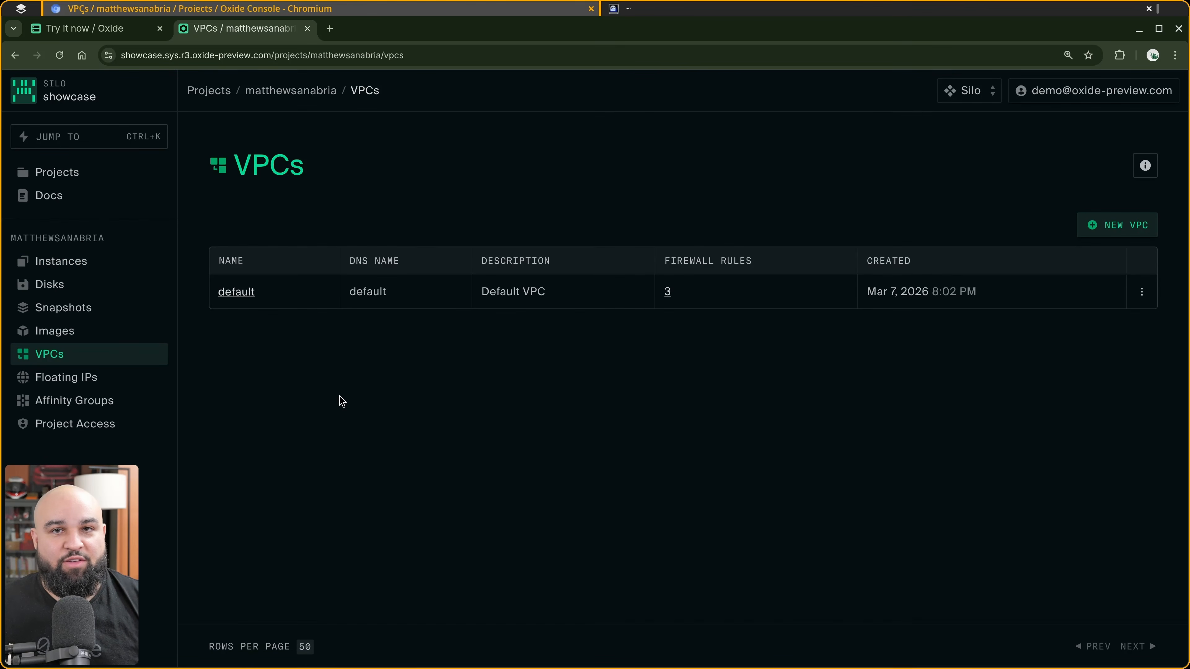
left_click(242, 296)
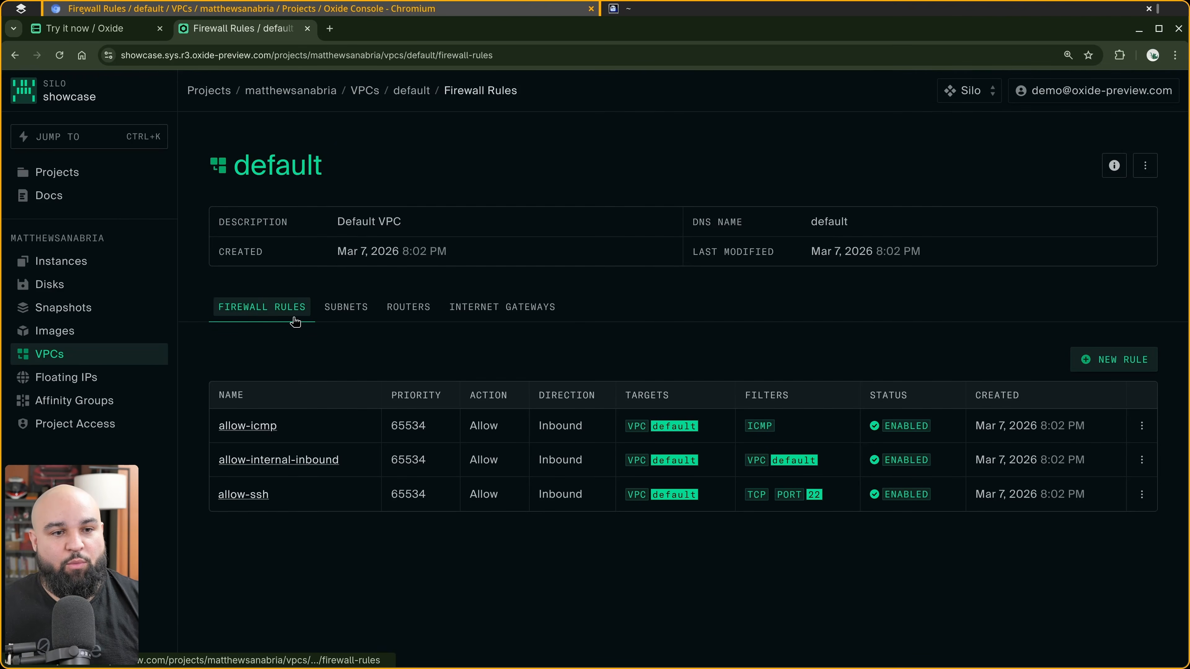
left_click(345, 308)
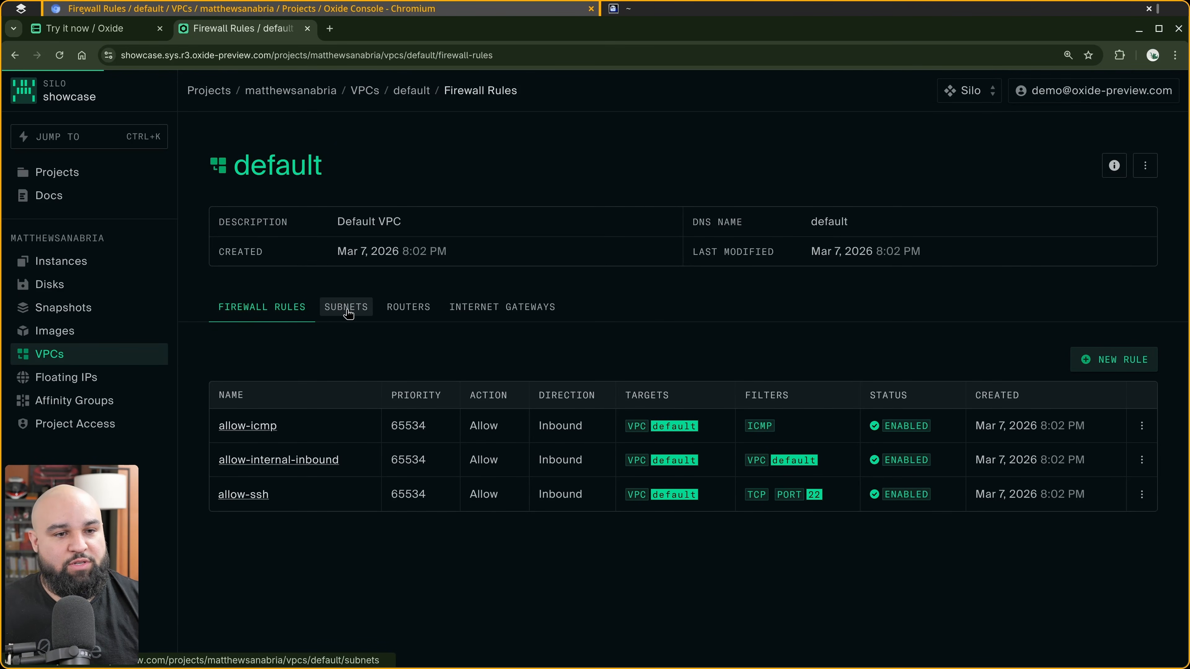
left_click(411, 311)
left_click(504, 309)
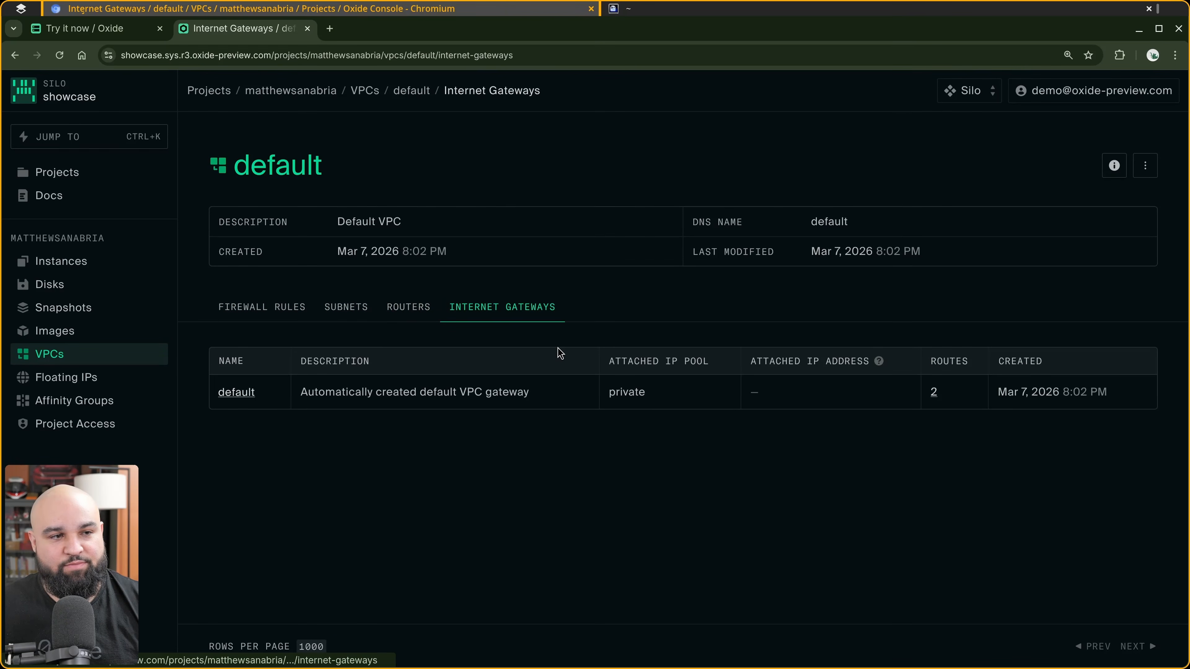
Start creating a new instance named example with the description "An example instance.".
left_click(84, 266)
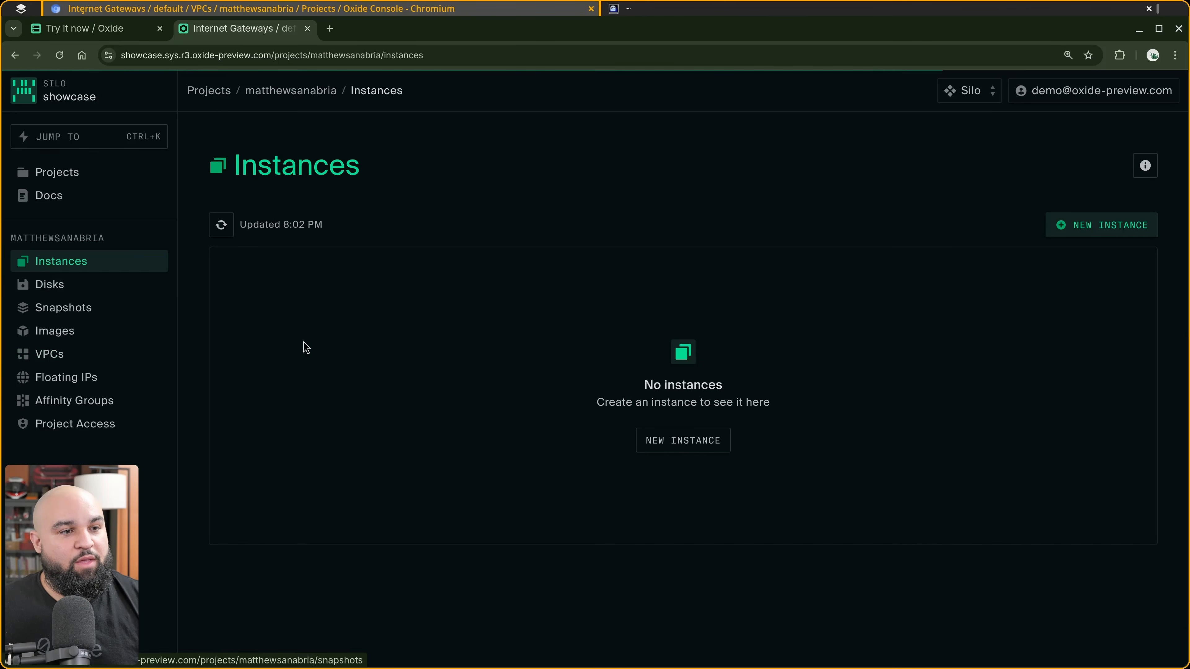
left_click(1102, 225)
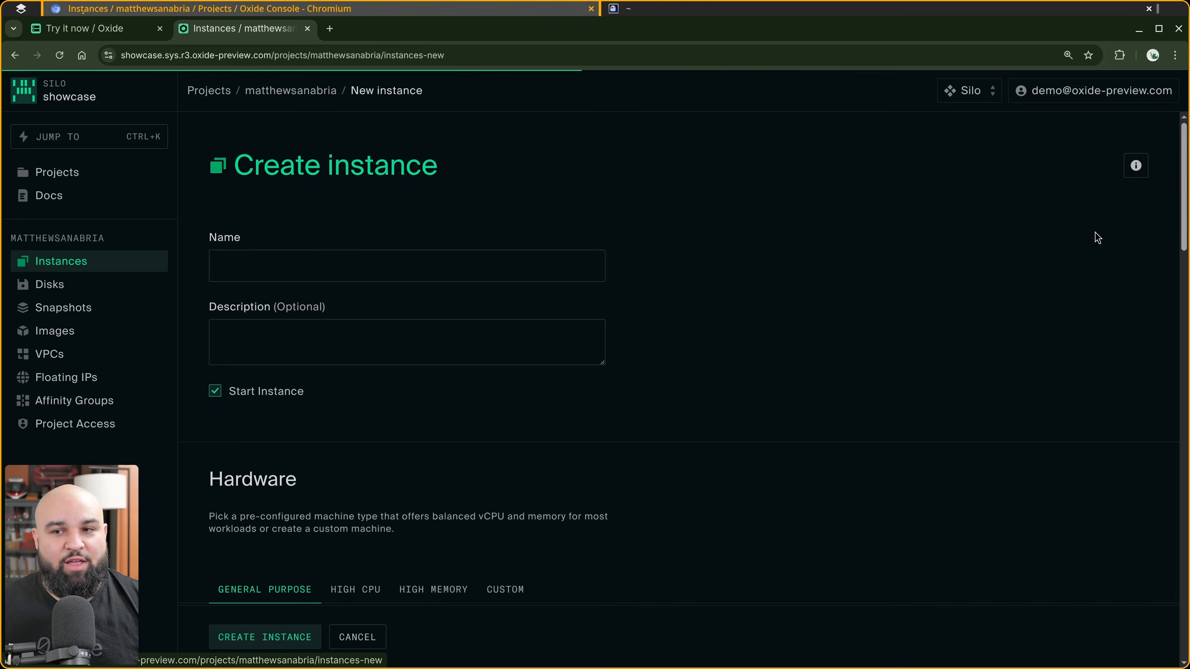
left_click(409, 269)
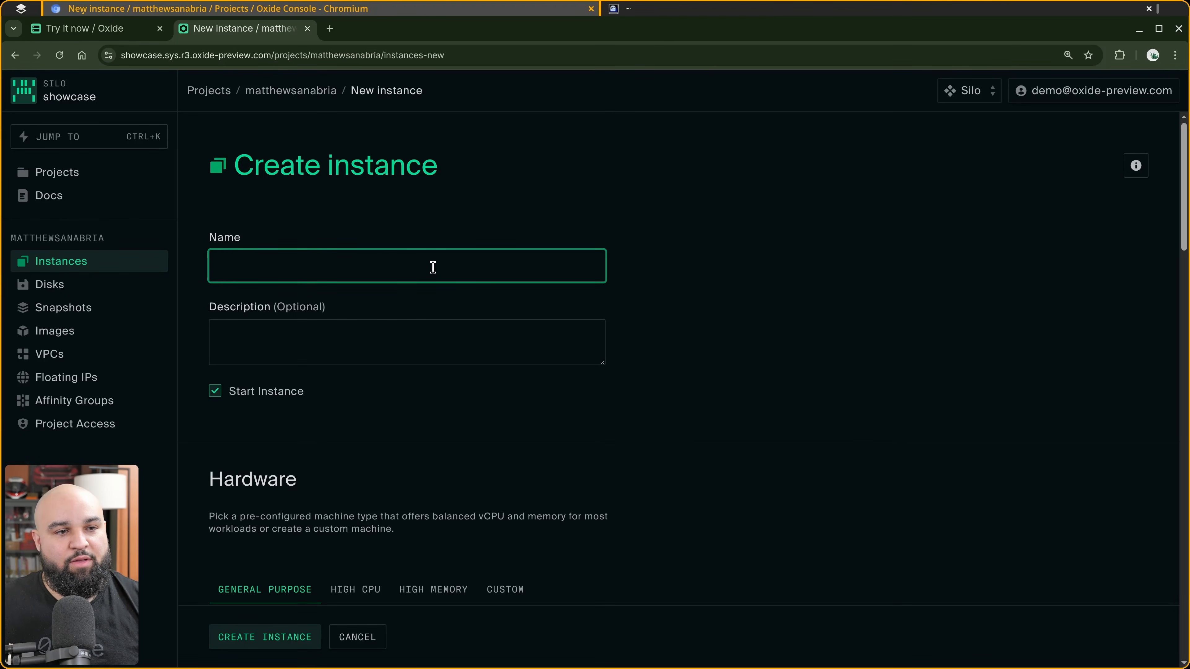
type("examp")
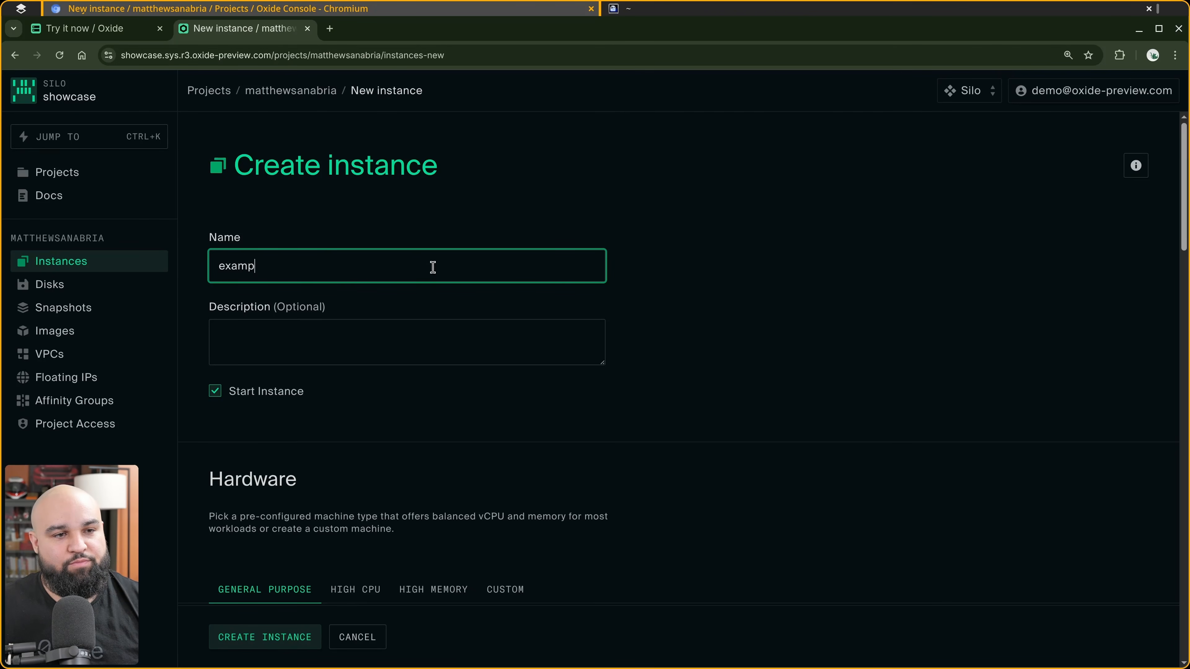
type("le")
key("Tab")
type("An")
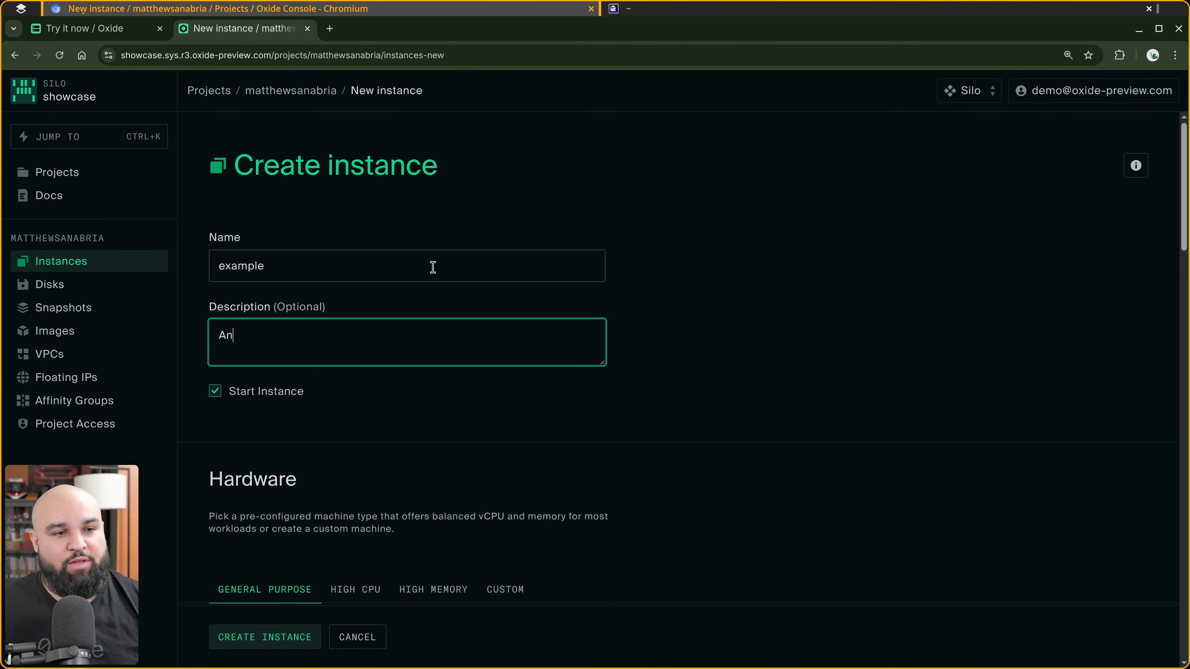
type(" example instance.")
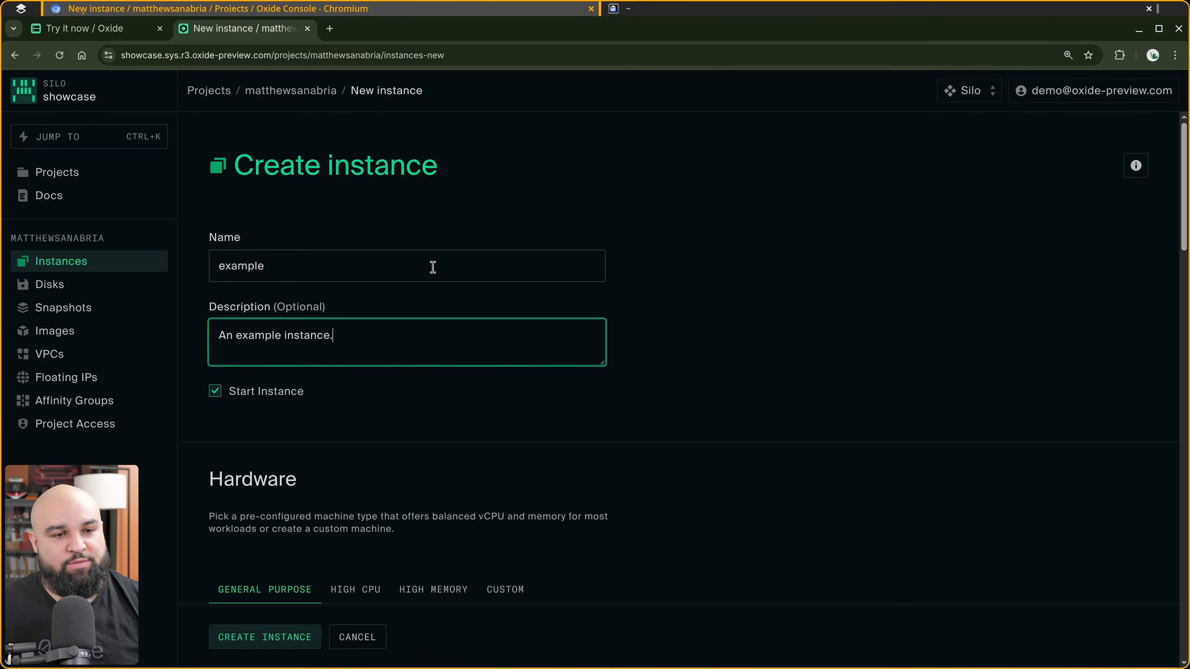
Choose the general purpose 4 vCPUs, 16 GiB RAM hardware configuration.
scroll(420, 265, "down", 3)
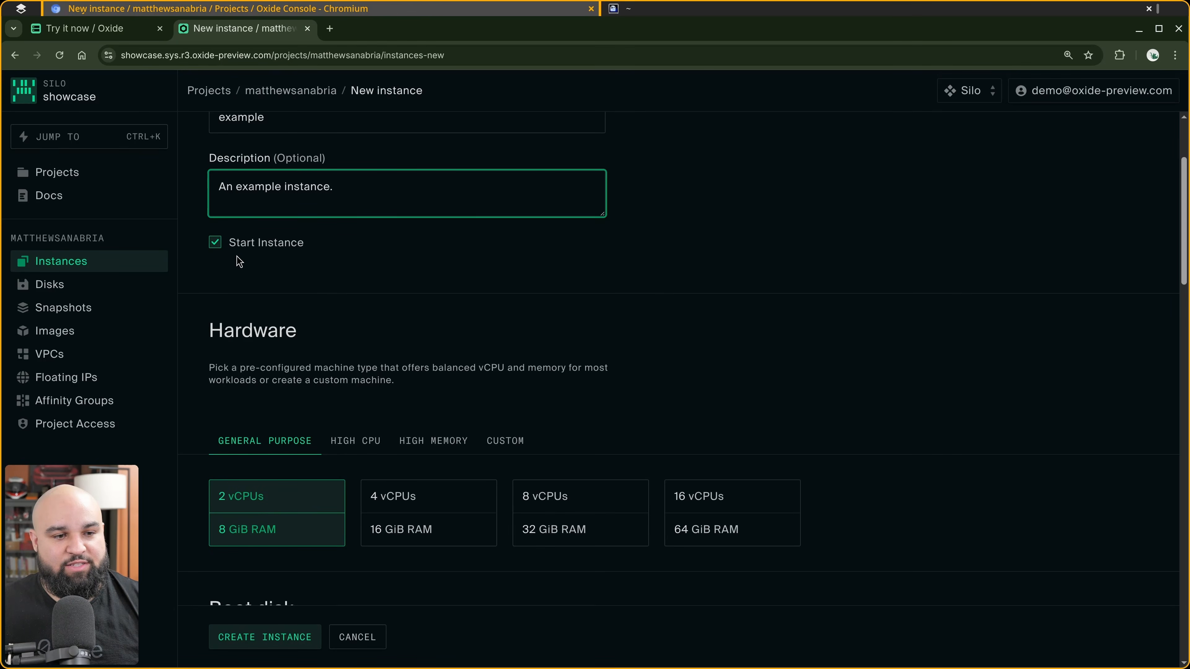
scroll(257, 282, "down", 3)
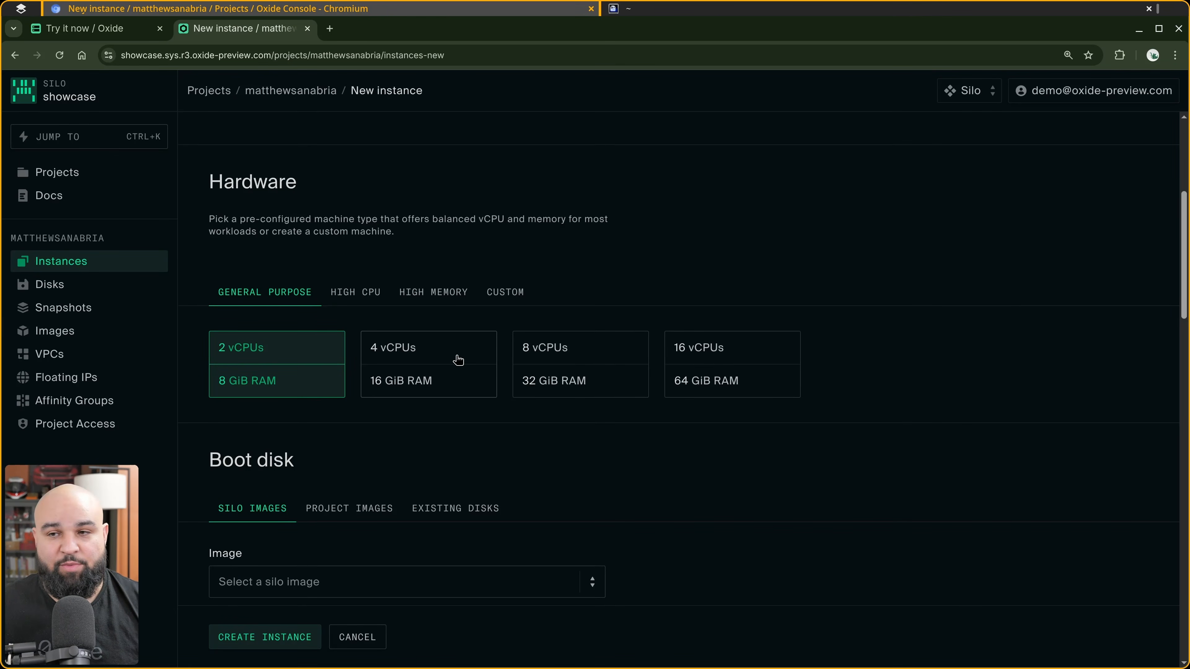
left_click(428, 361)
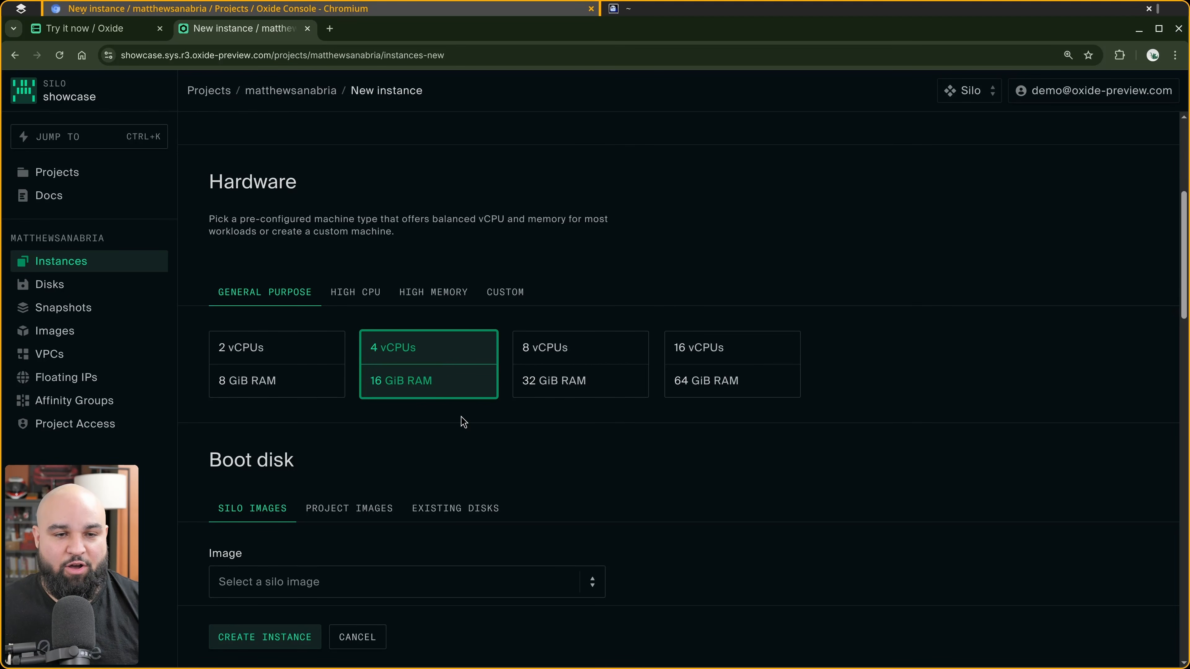
scroll(461, 416, "down", 4)
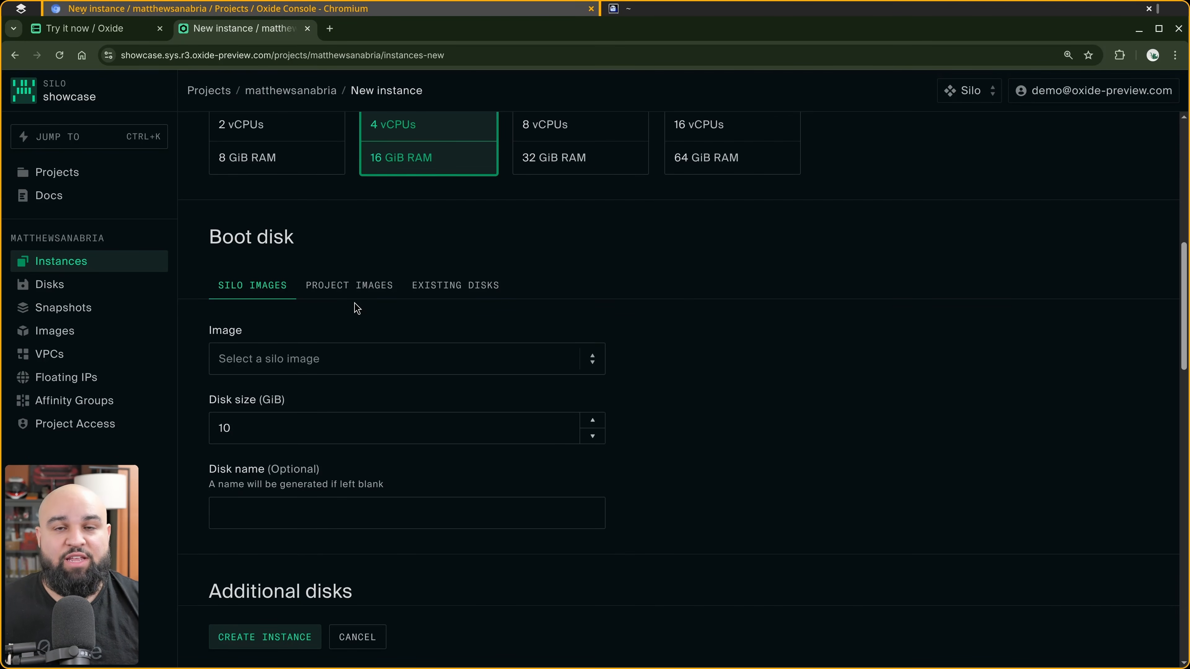
left_click(351, 359)
left_click(300, 417)
Set the default network interface to IPv4 only.
scroll(403, 381, "down", 3)
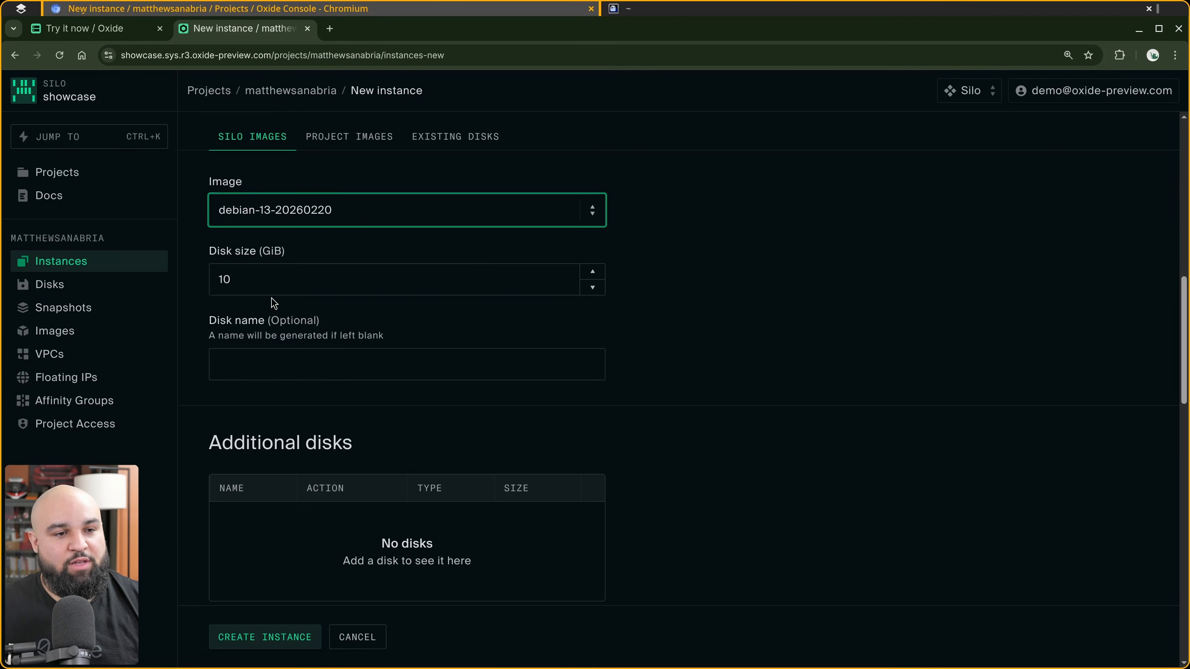
scroll(318, 417, "down", 4)
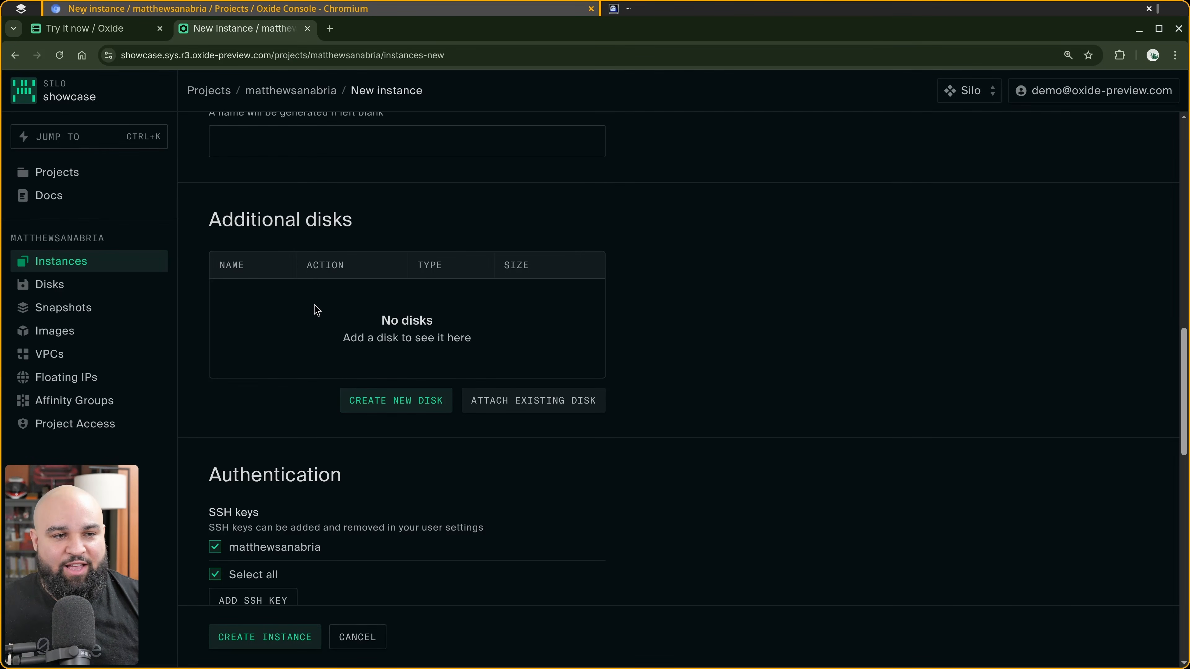
scroll(322, 324, "down", 5)
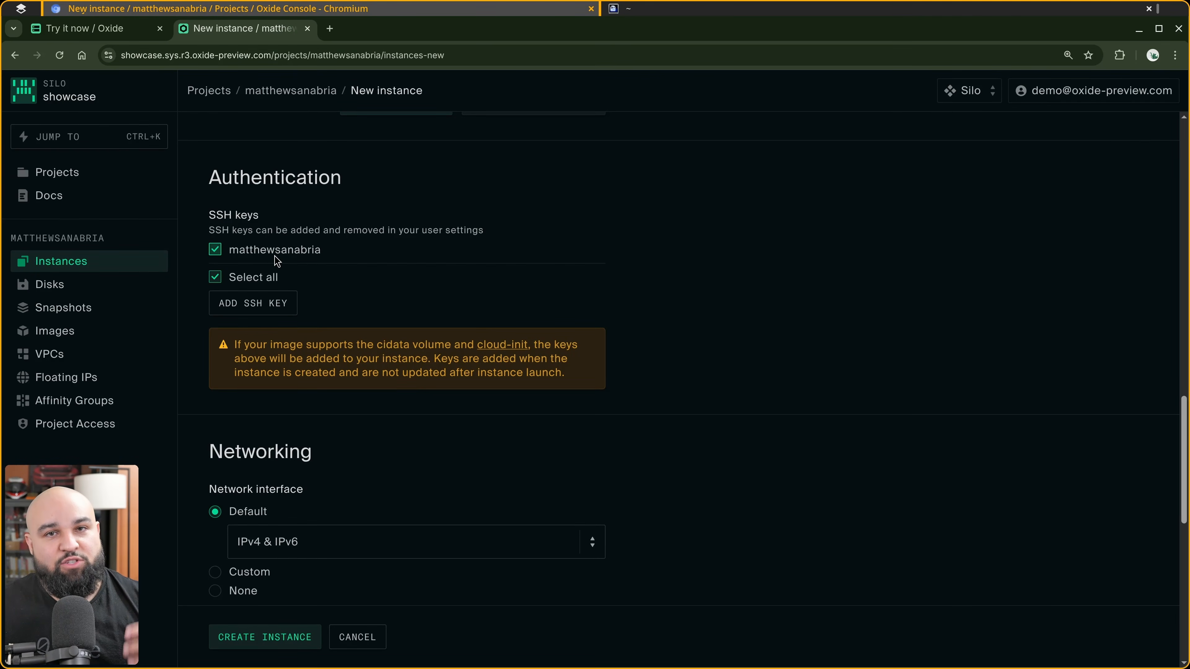
scroll(273, 256, "down", 5)
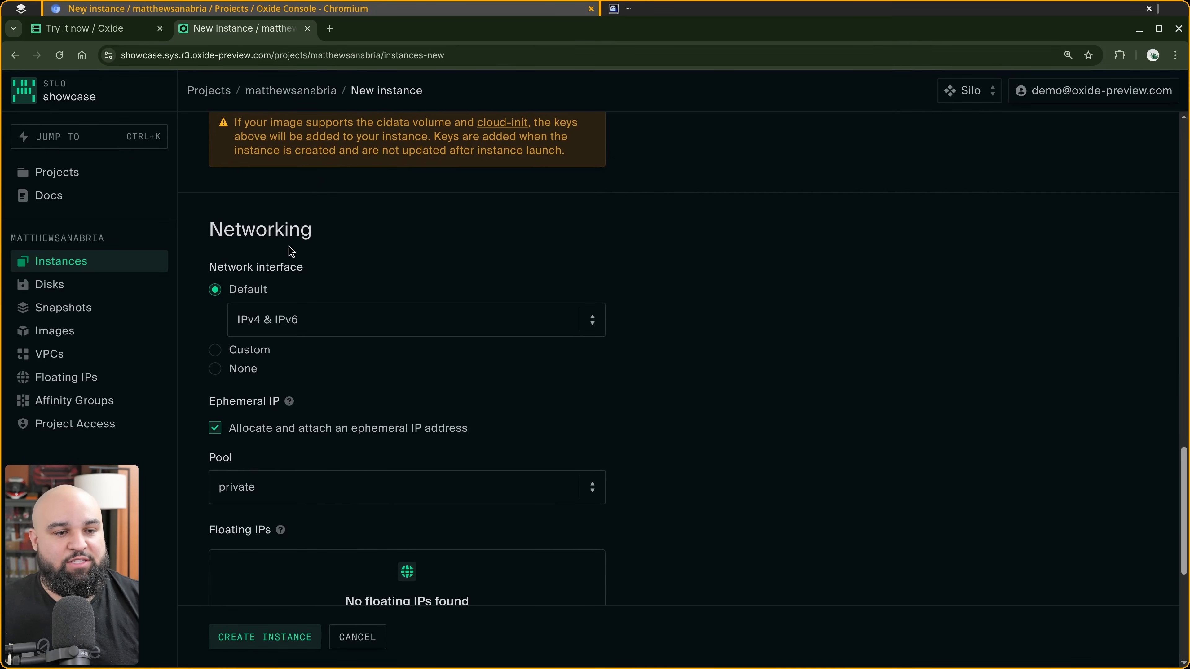
left_click(301, 319)
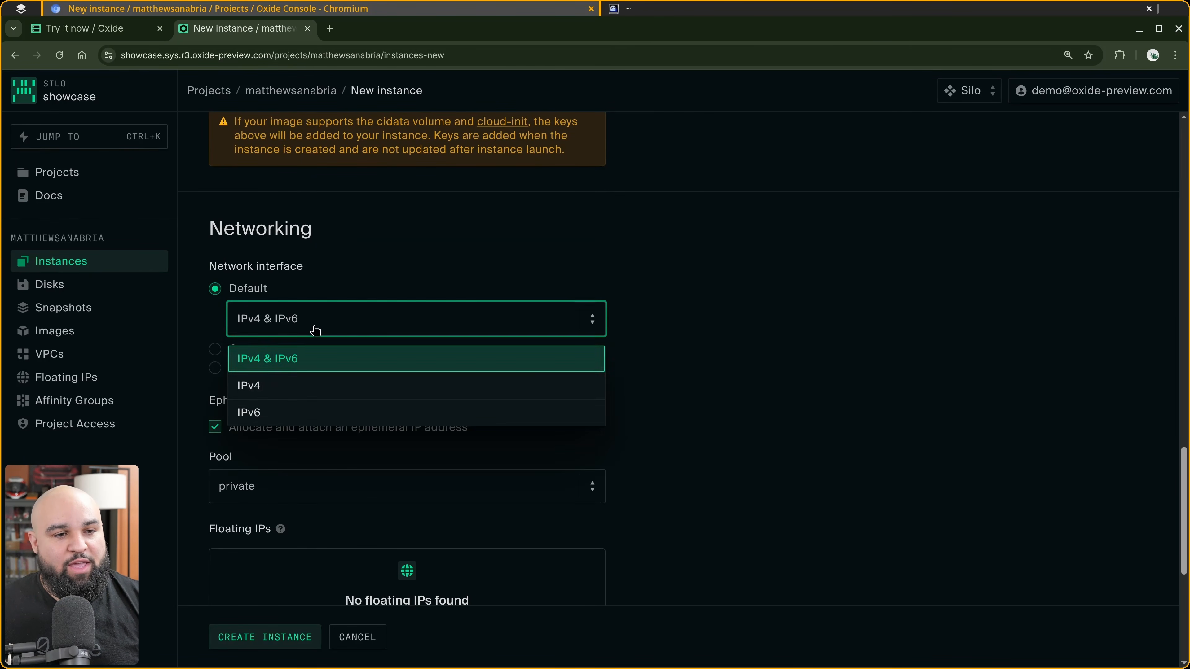
left_click(286, 394)
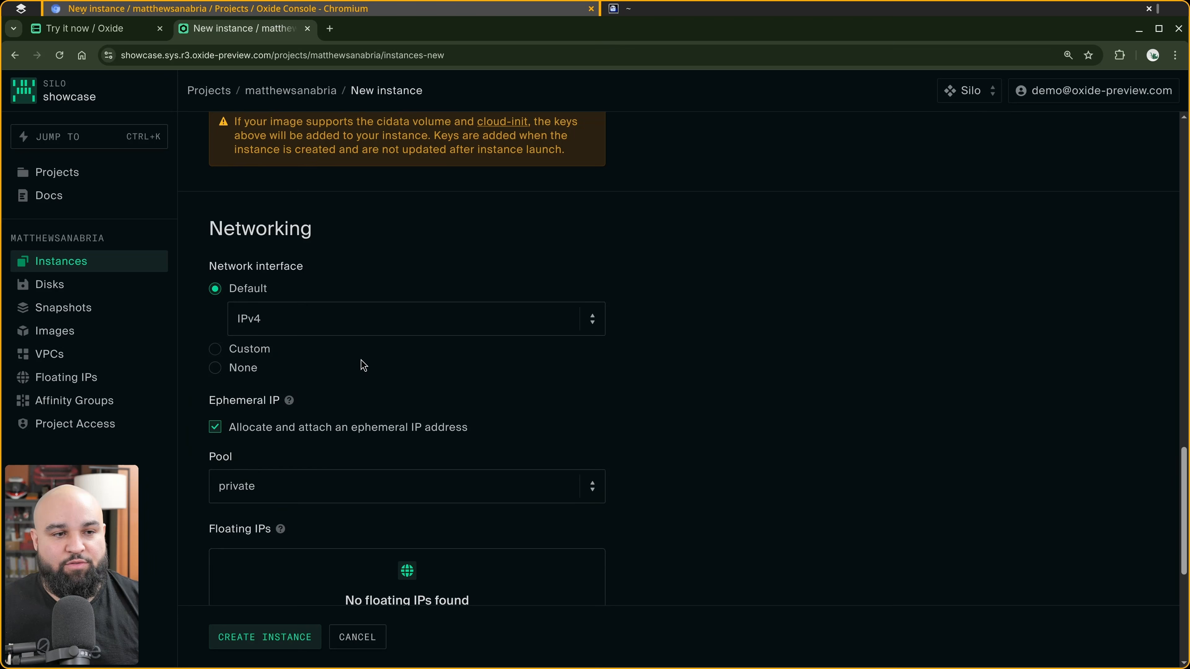
Choose the sandbox pool for the ephemeral IP address.
scroll(360, 333, "down", 3)
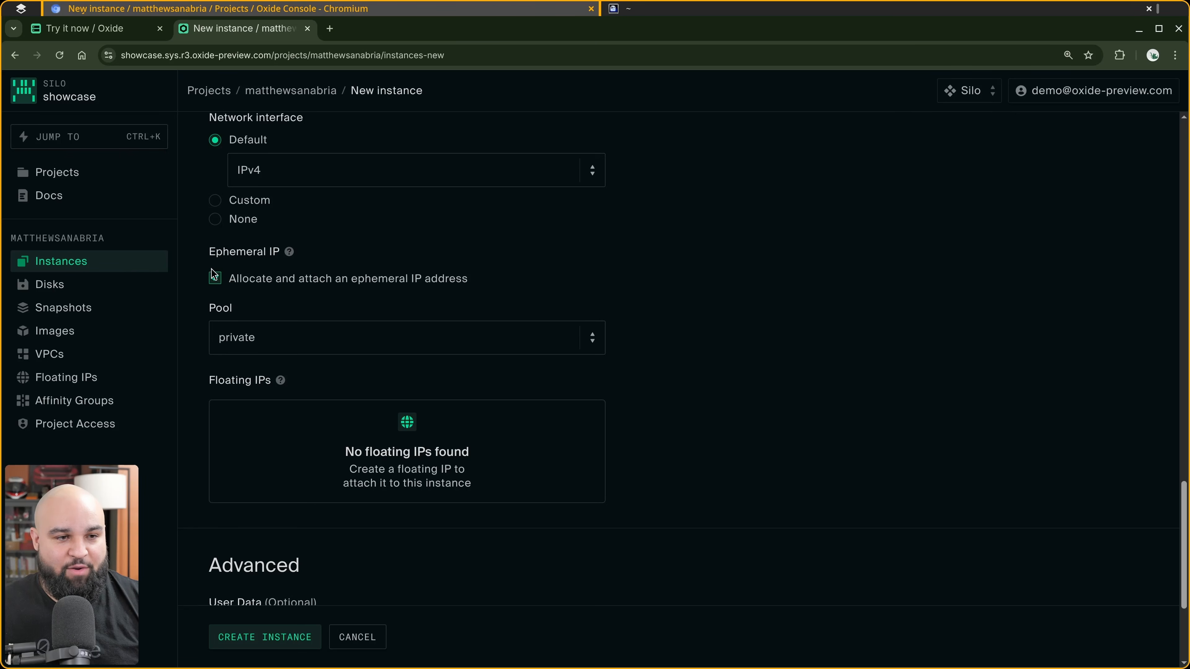
left_click(302, 351)
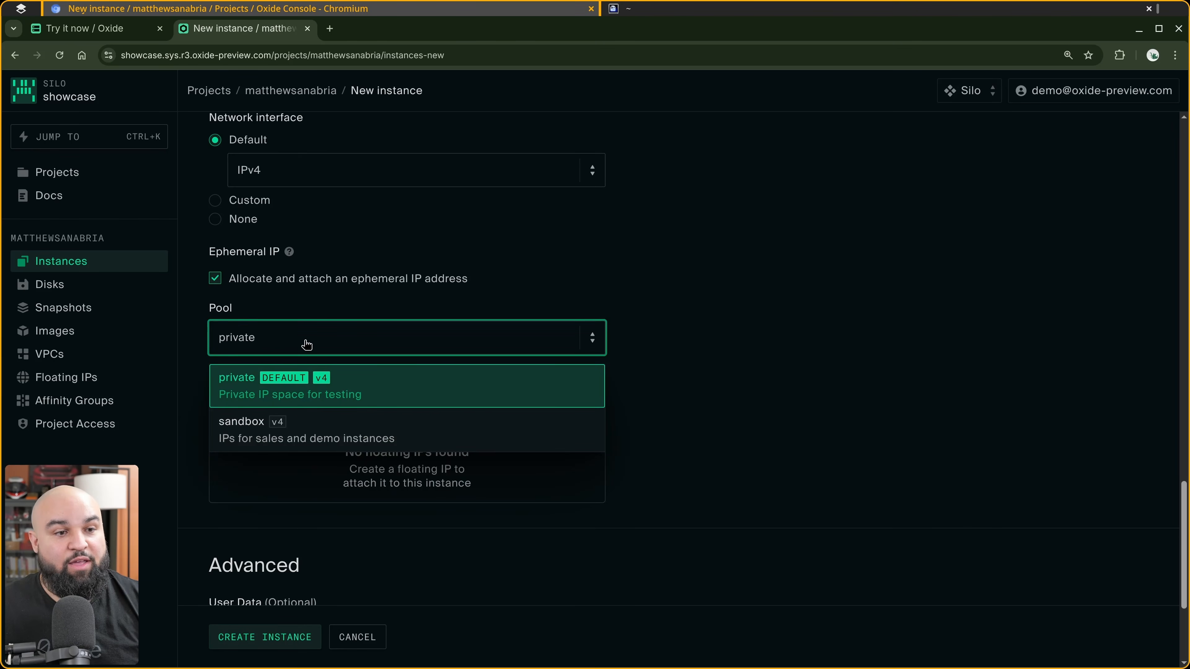
left_click(381, 442)
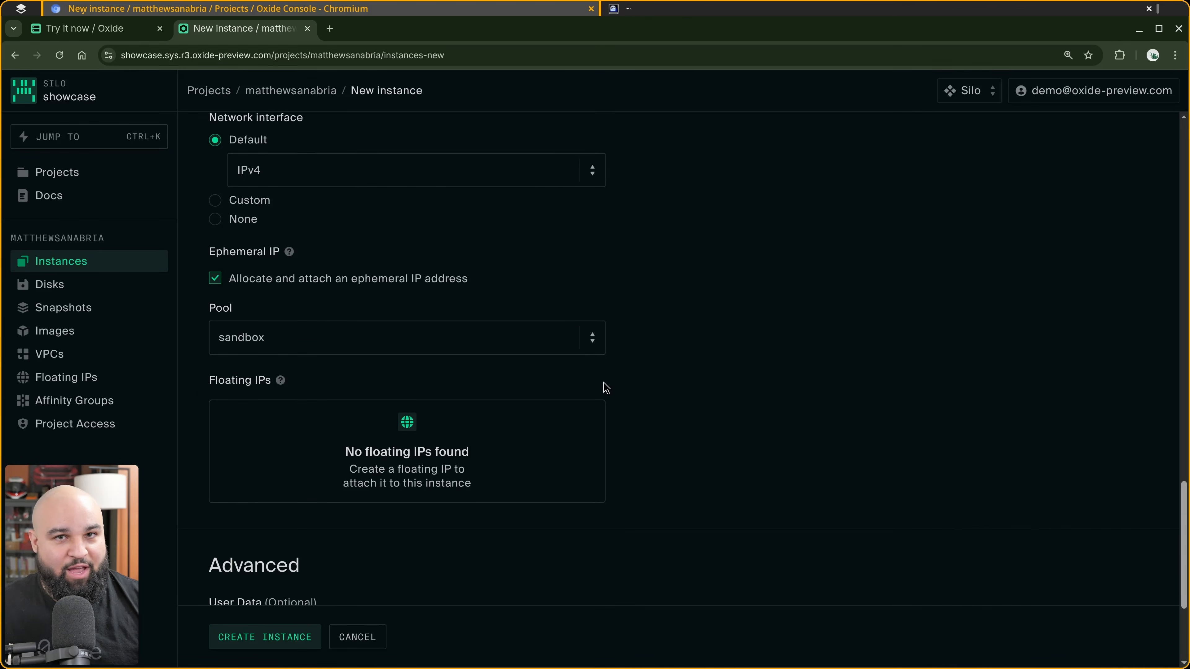
Create the instance.
scroll(608, 365, "down", 3)
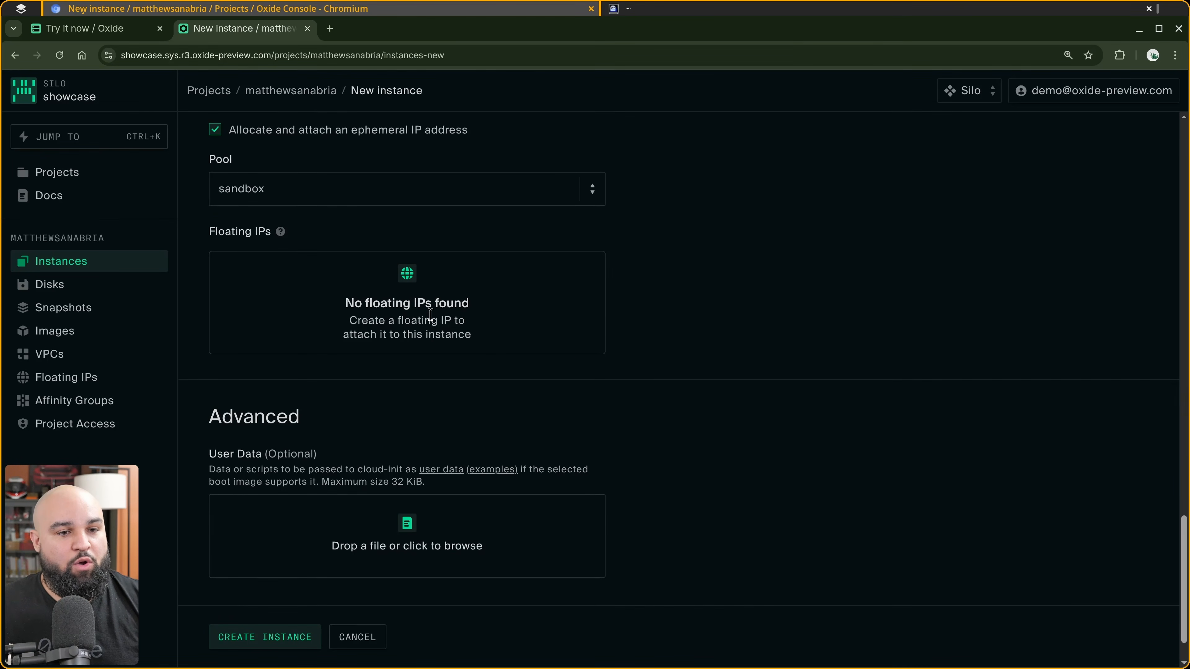
scroll(468, 347, "down", 1)
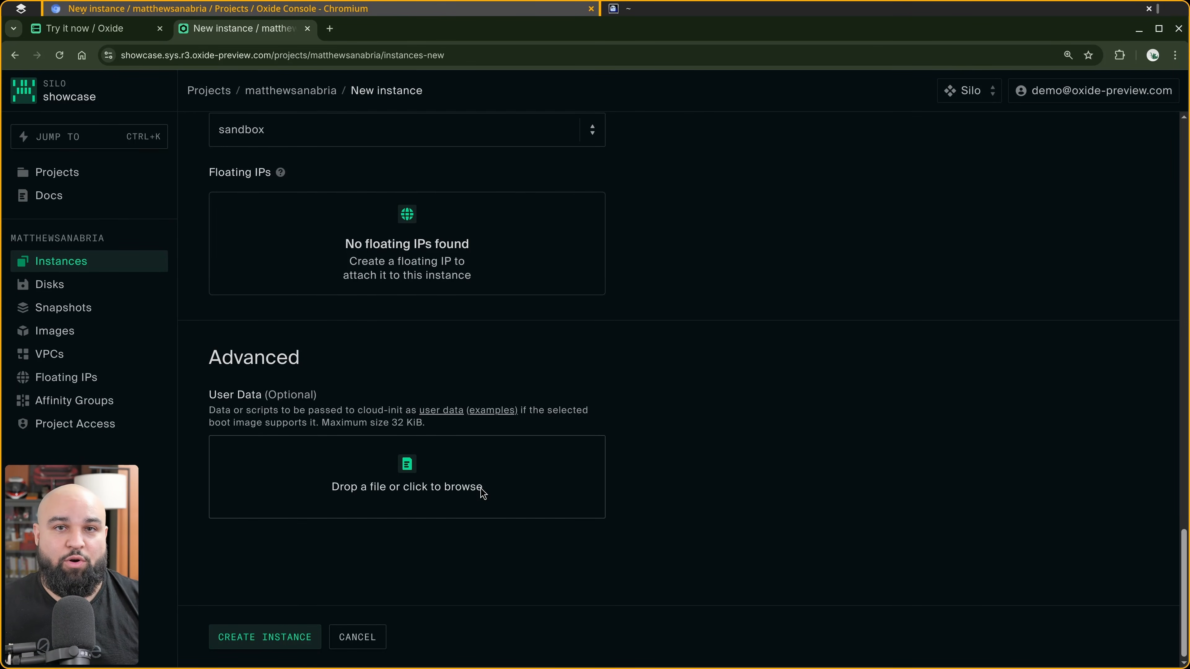
left_click(309, 637)
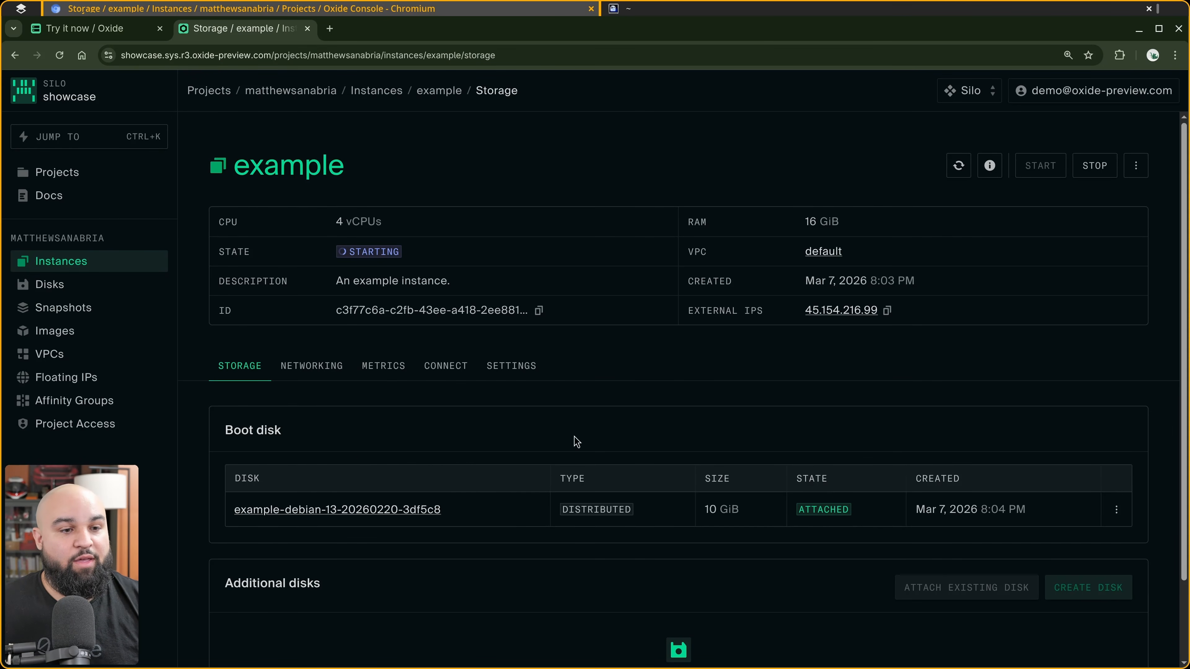
Examine the instance's networking details, including its external IPs and network interfaces.
left_click(310, 365)
scroll(532, 356, "down", 3)
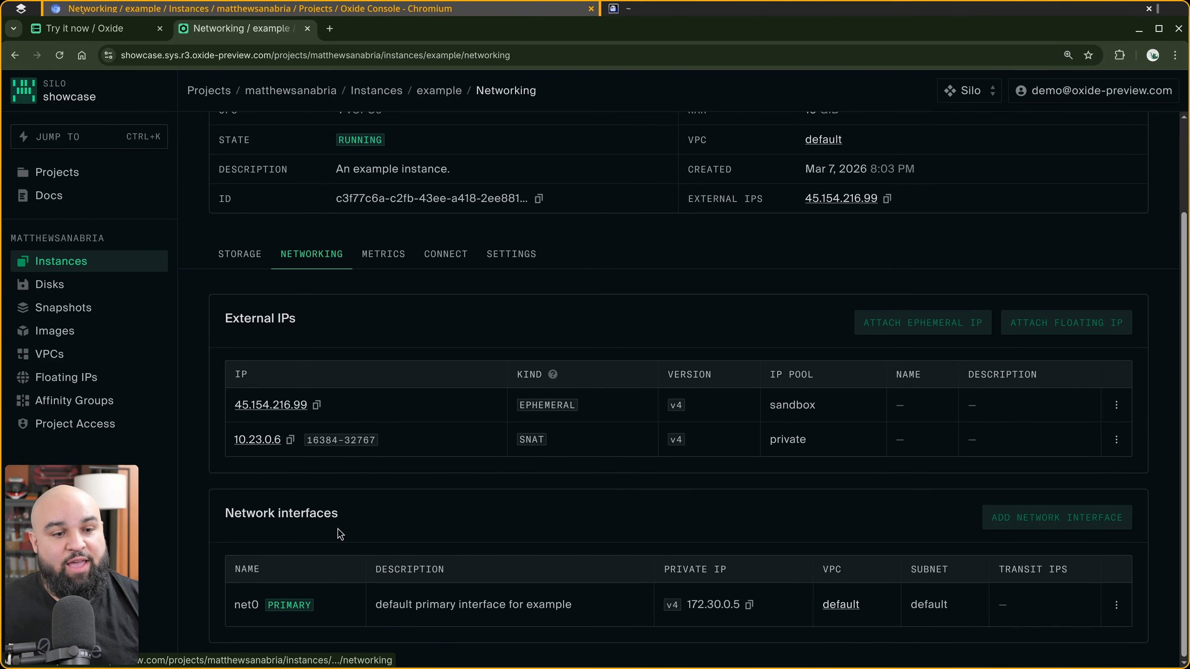
left_click_drag(330, 506, 205, 514)
left_click(328, 546)
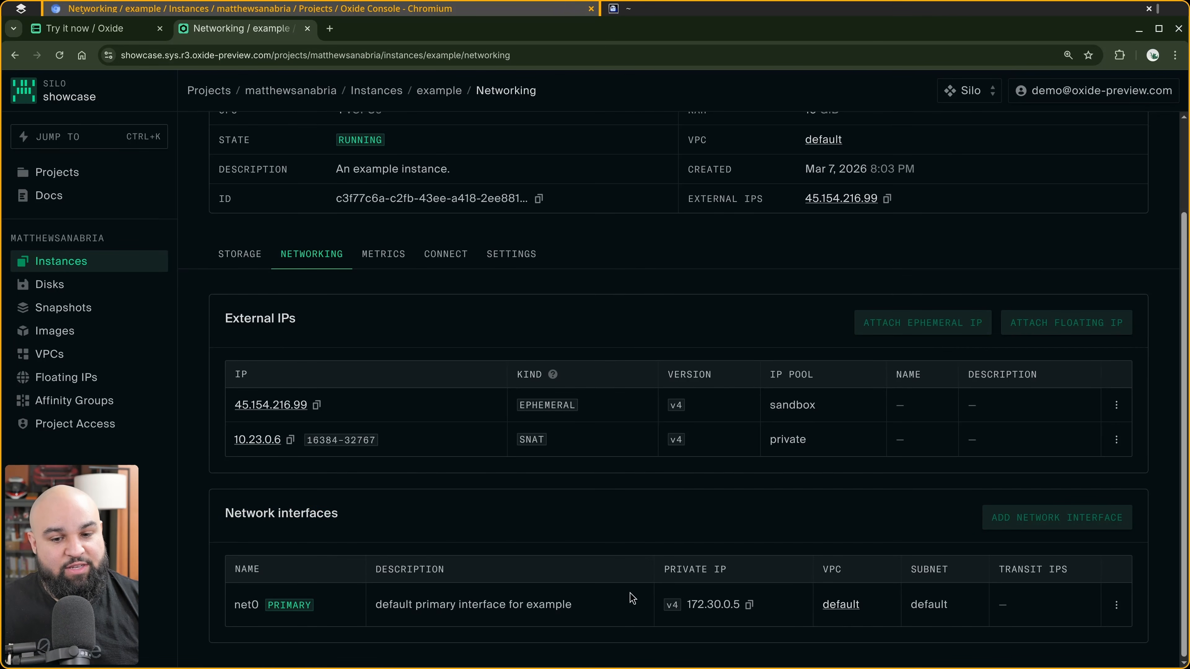
left_click_drag(686, 605, 747, 611)
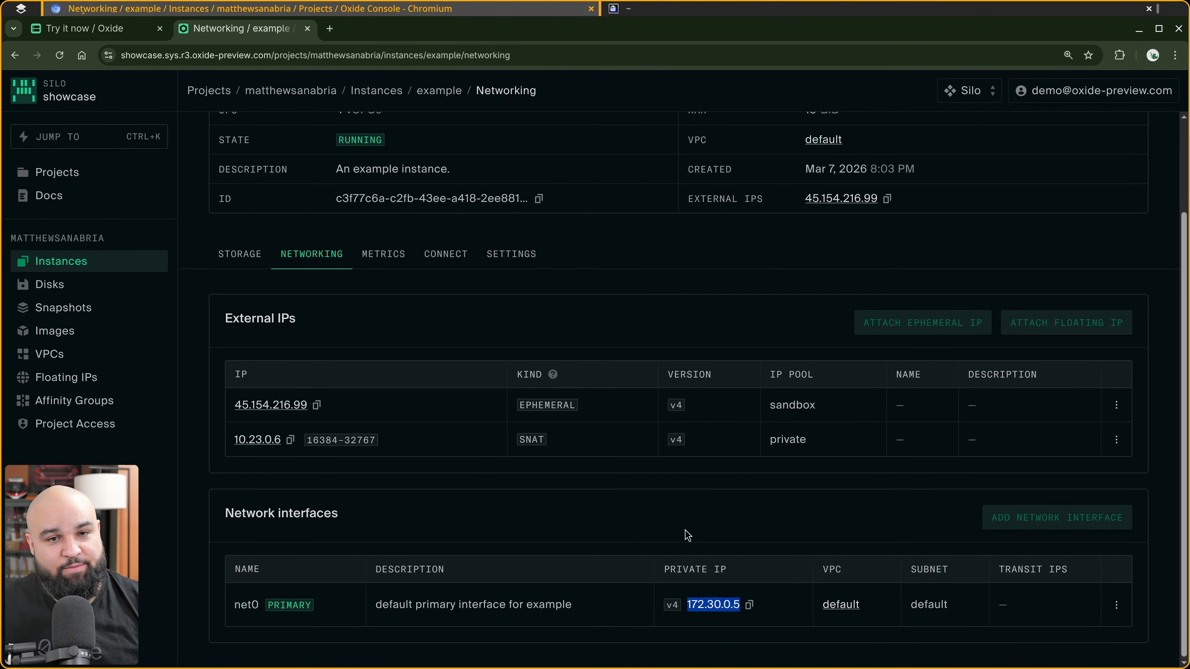
Open the instance's serial console.
scroll(686, 534, "up", 2)
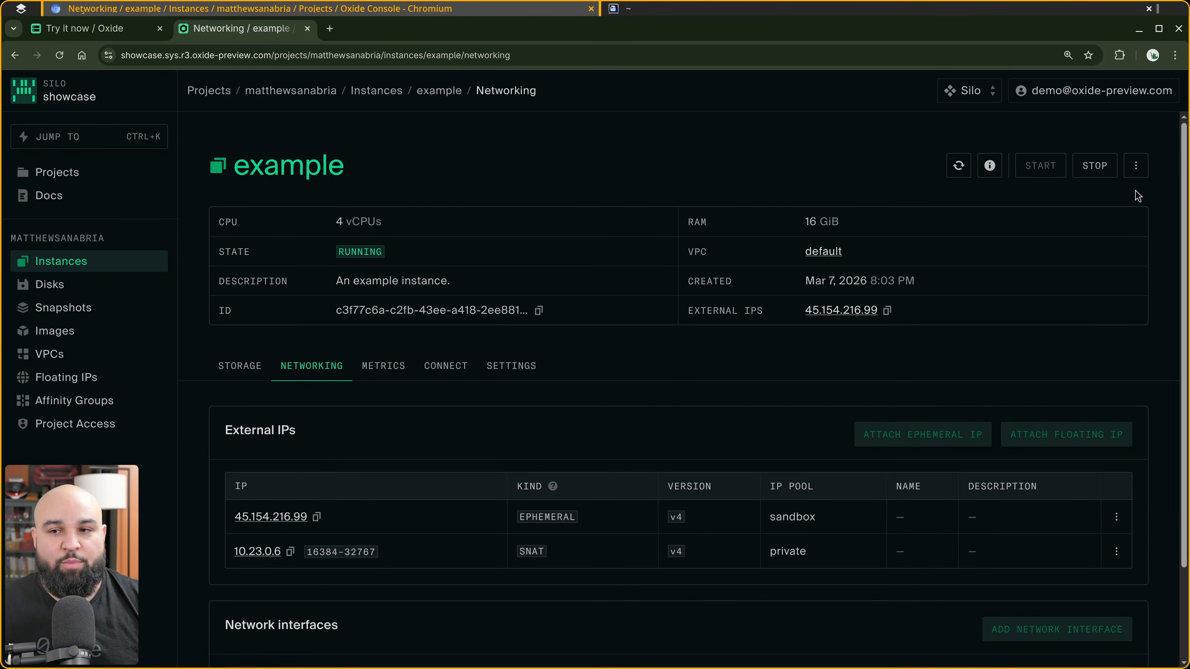
left_click(1136, 165)
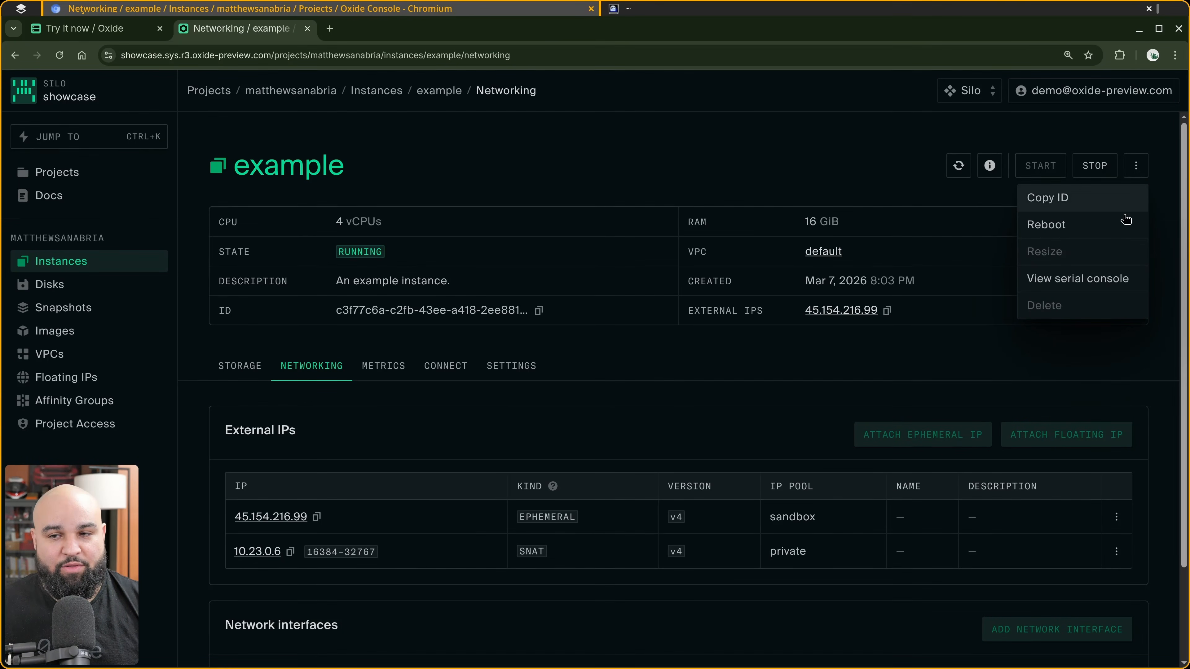
left_click(1092, 281)
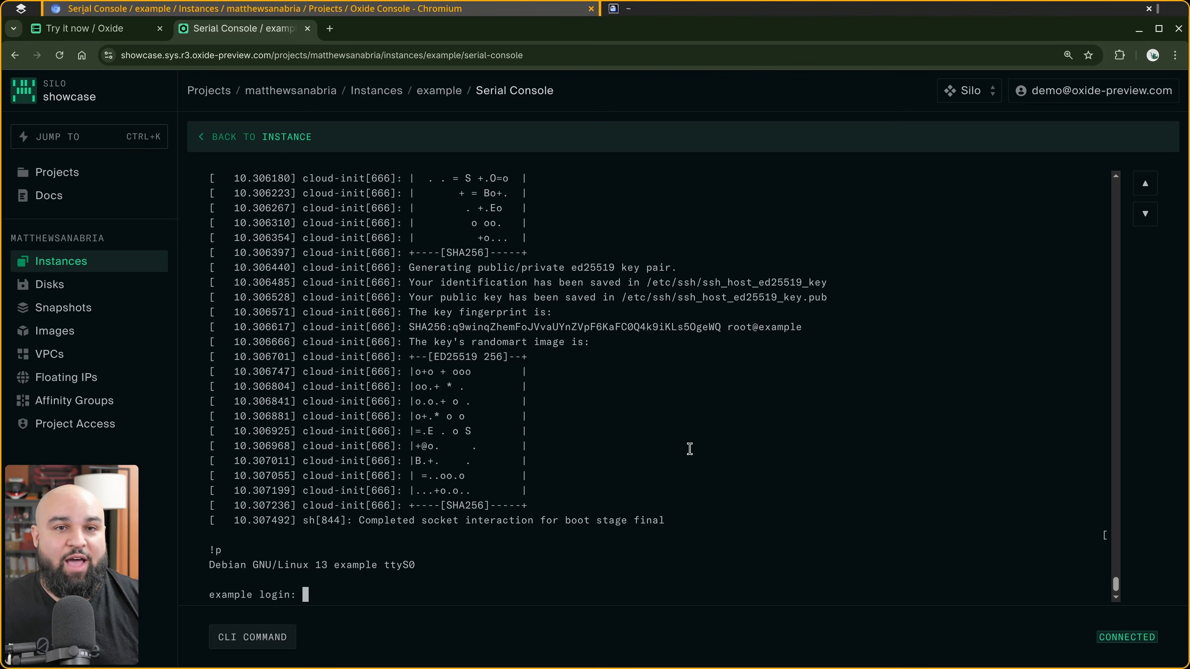
Try to log in on the serial console as root without a password.
type("root")
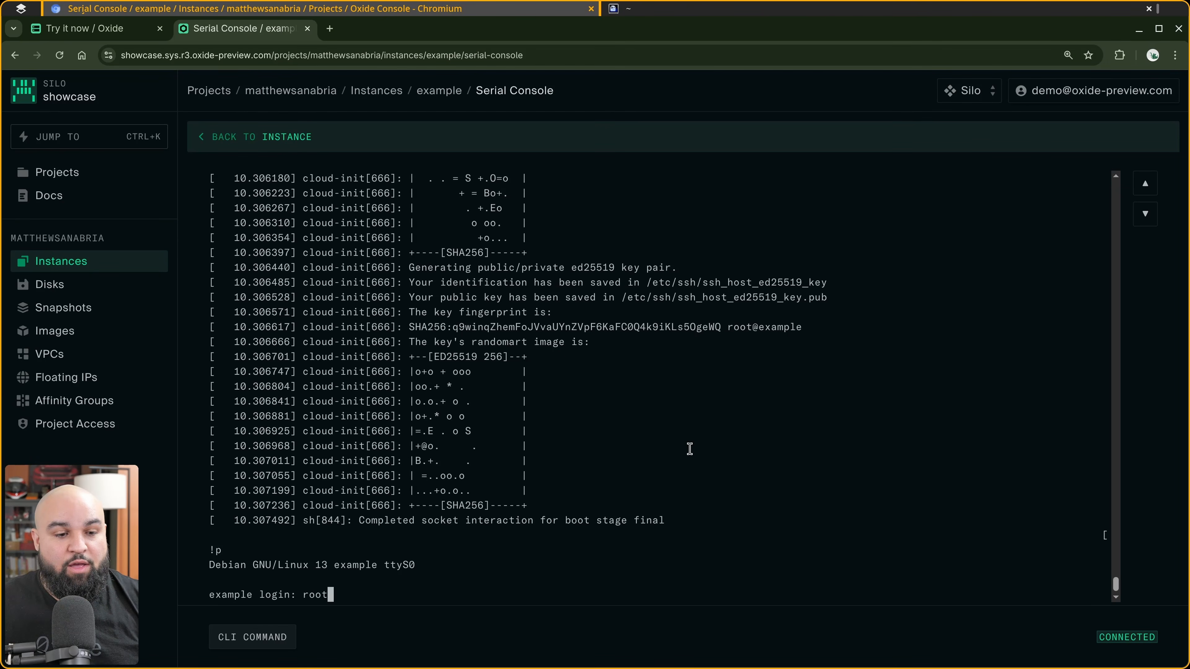
key("Return")
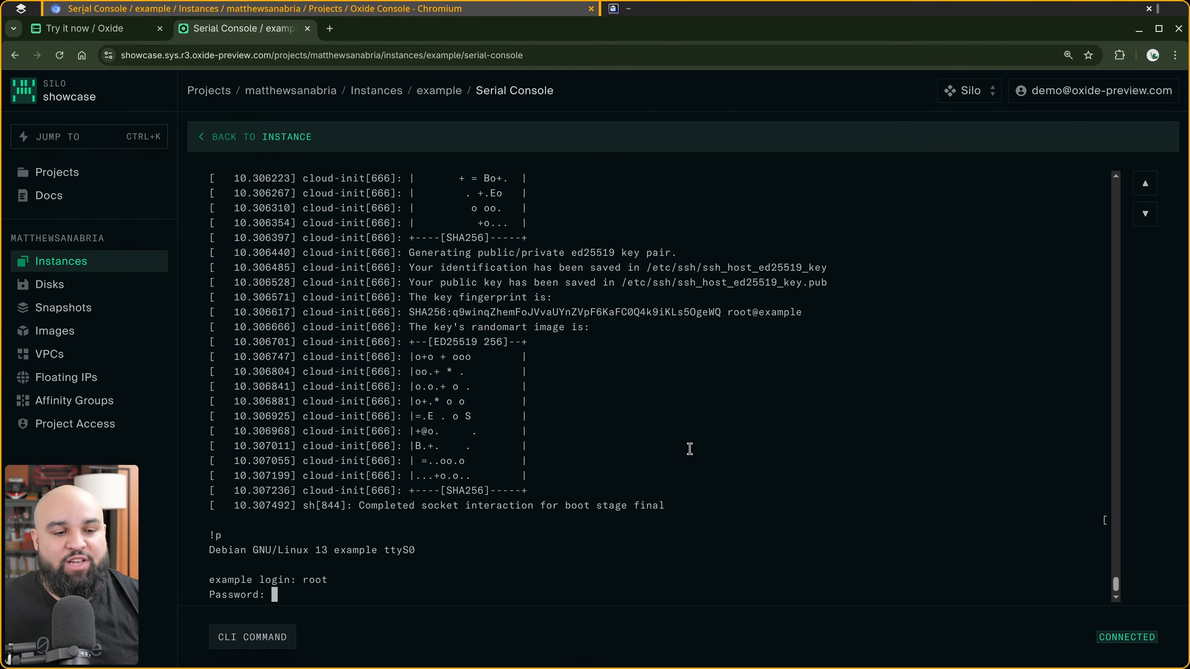
key("Return")
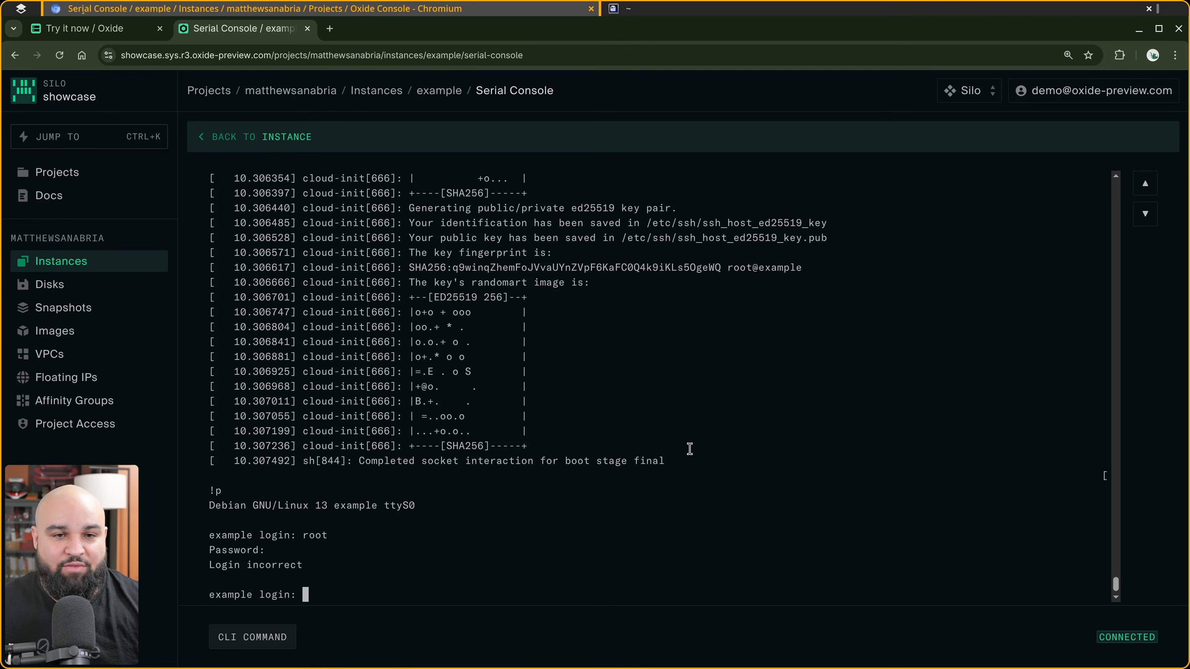
Return to the instance page and copy its external IP address.
left_click_drag(494, 457, 343, 274)
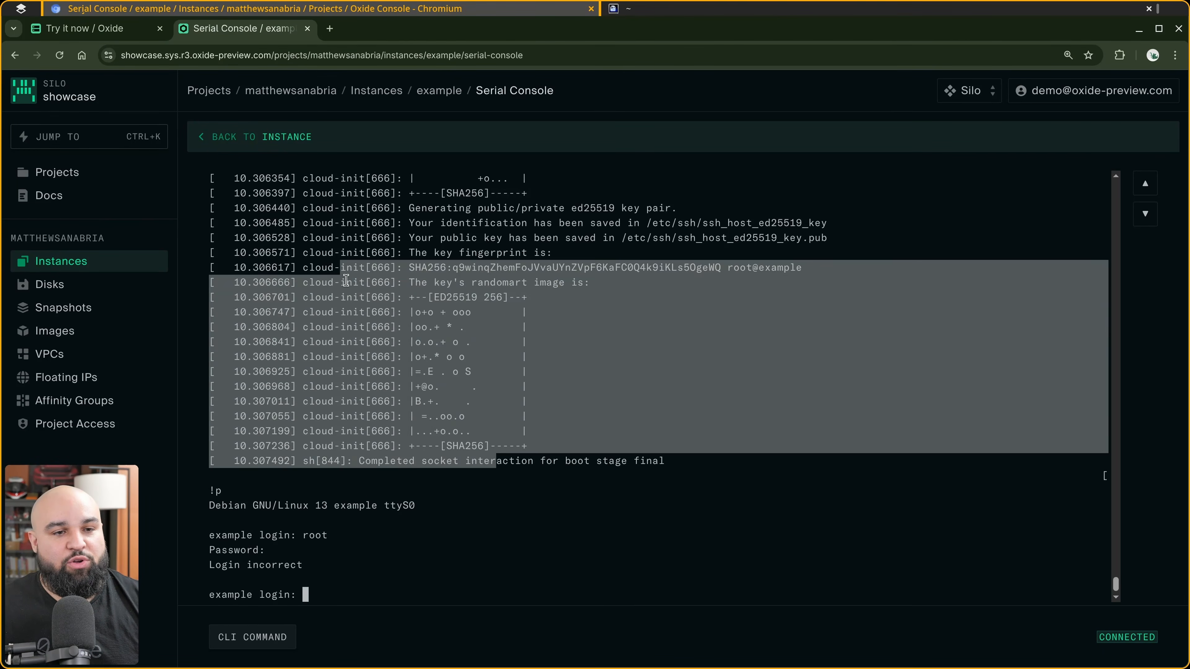
left_click(667, 433)
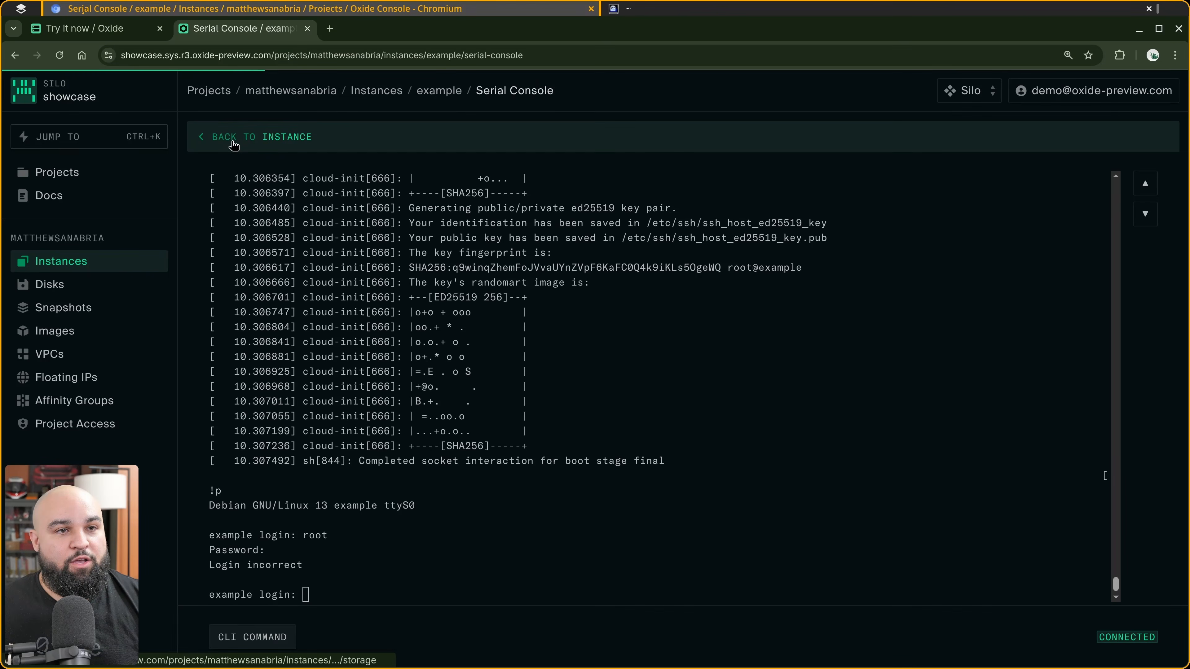
left_click(253, 136)
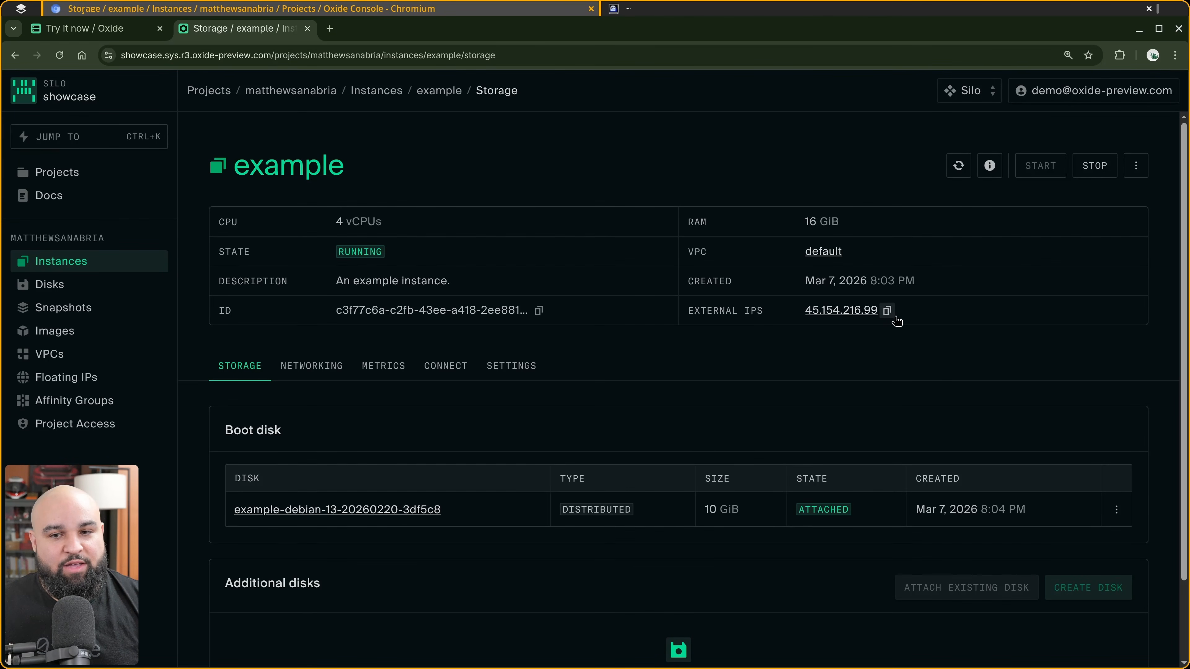
left_click(887, 311)
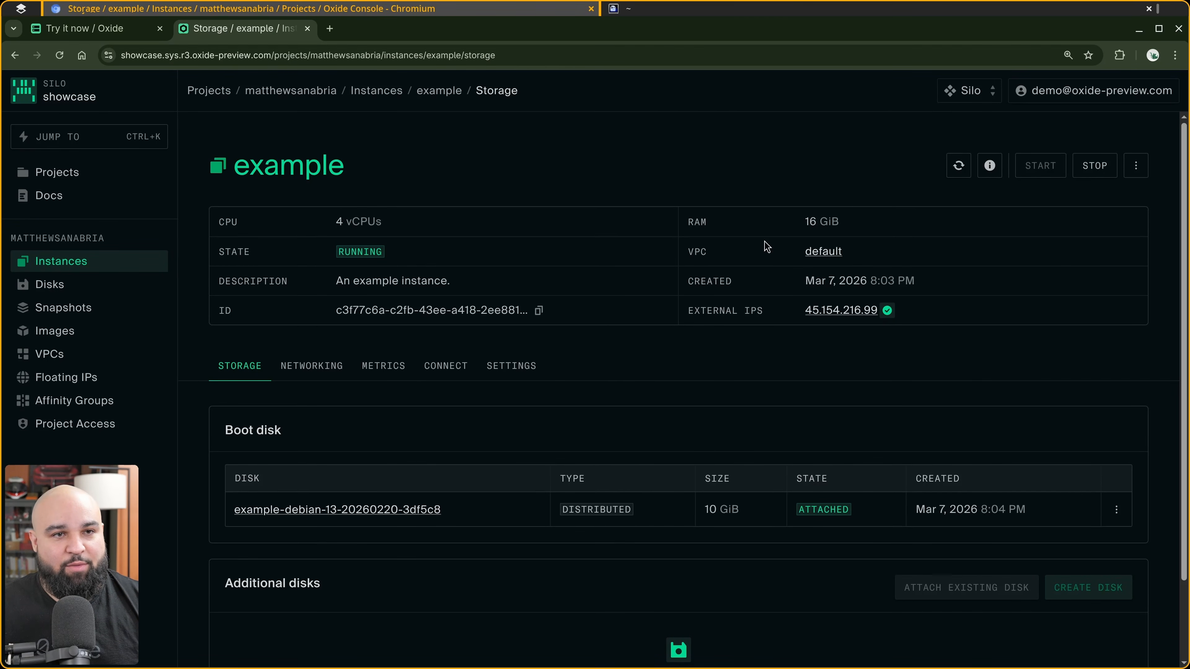
In the terminal, connect to the instance over SSH as user debian at 45.154.216.99 and accept the host key.
left_click(654, 10)
type("ssh -l")
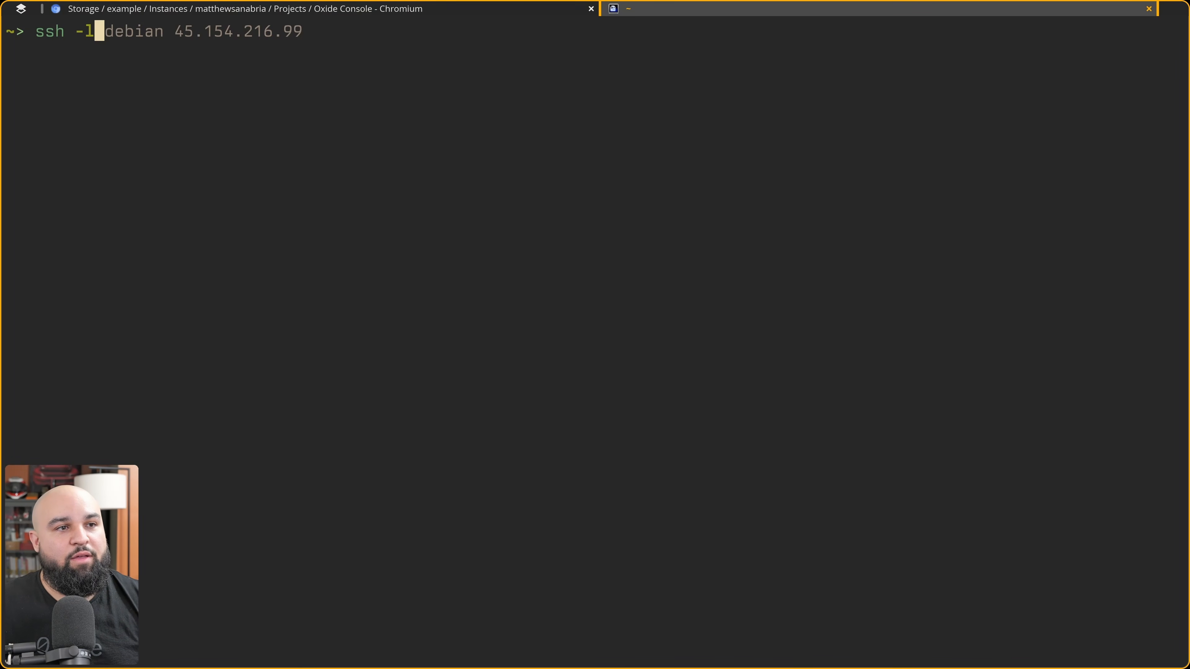
type(" de")
key("Right")
key("Return")
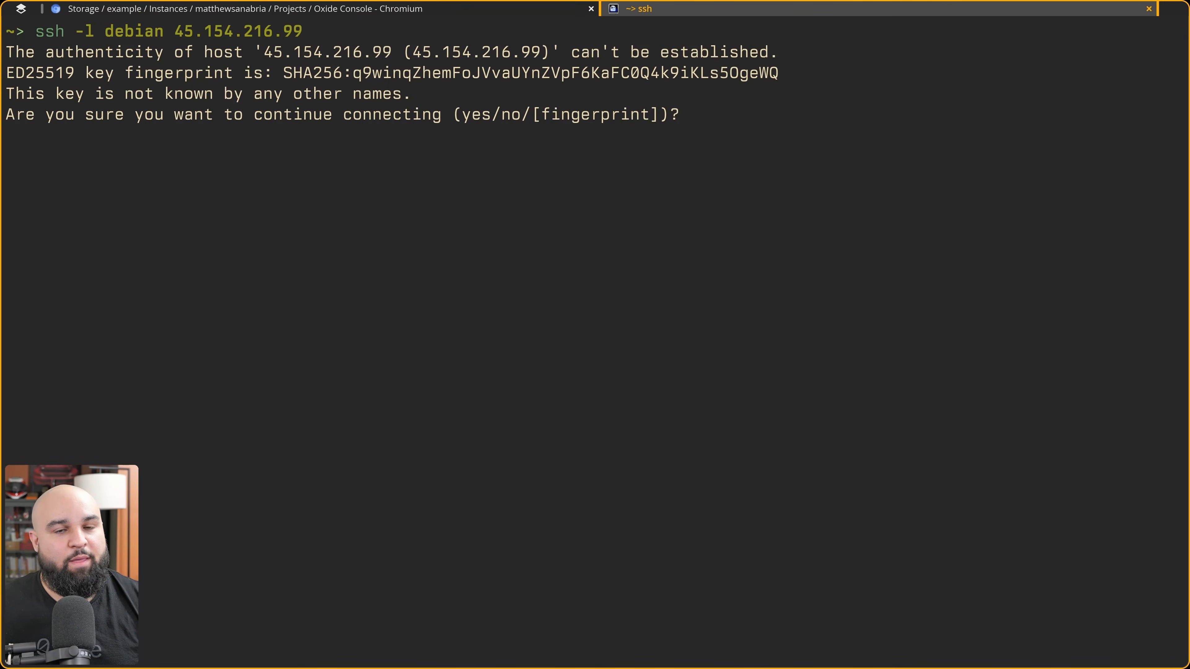
type("yes")
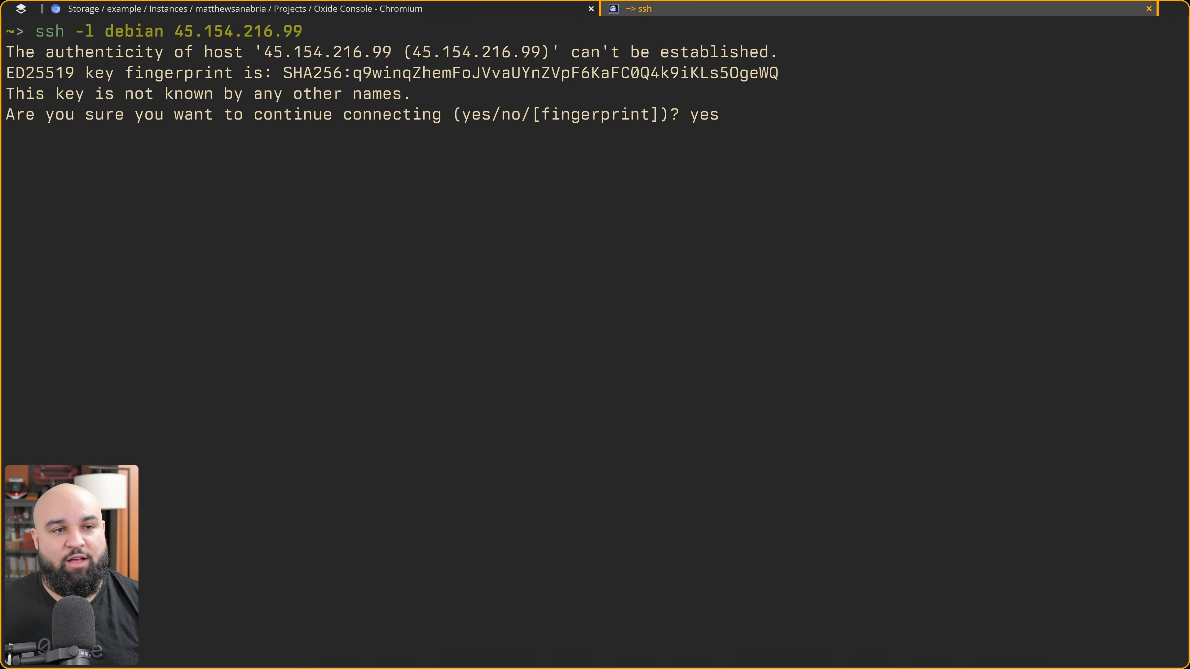
key("Return")
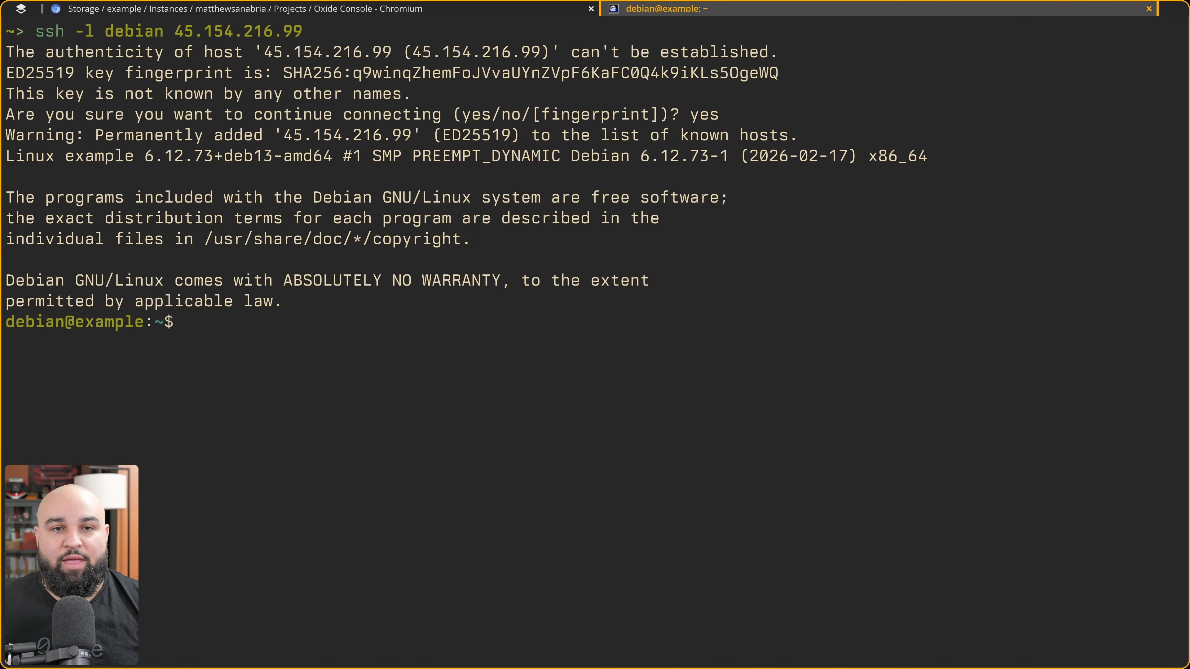
Display the instance's /etc/os-release file to check the Debian version.
type("cat /etc/os-rel")
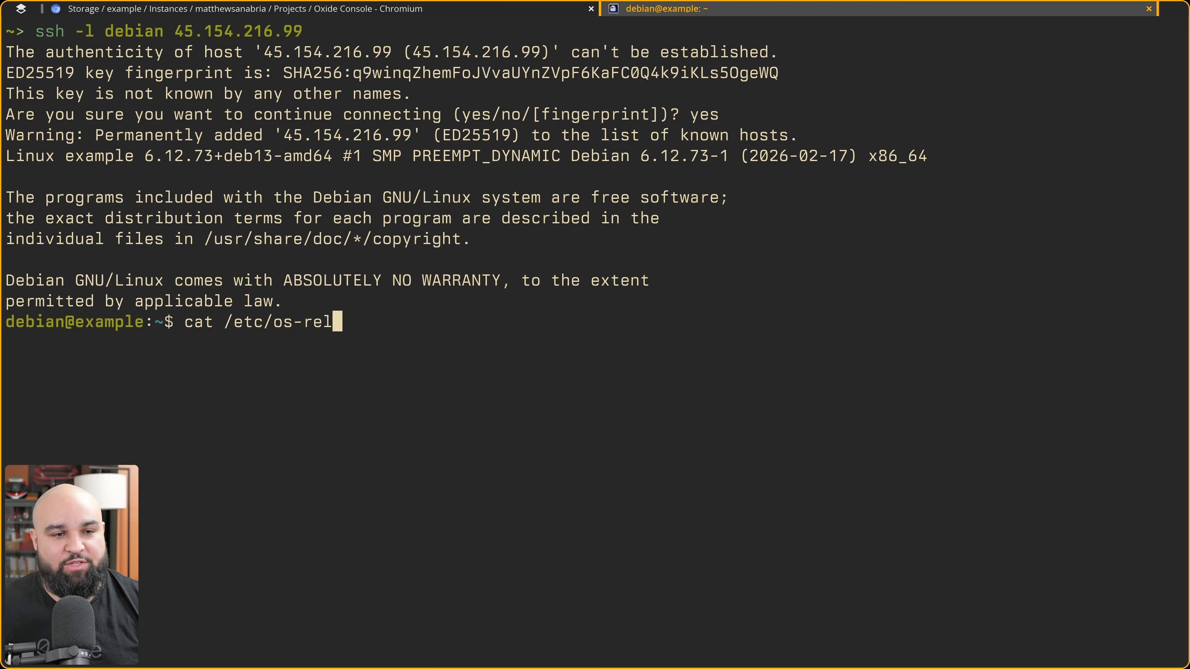
key("Tab")
key("Return")
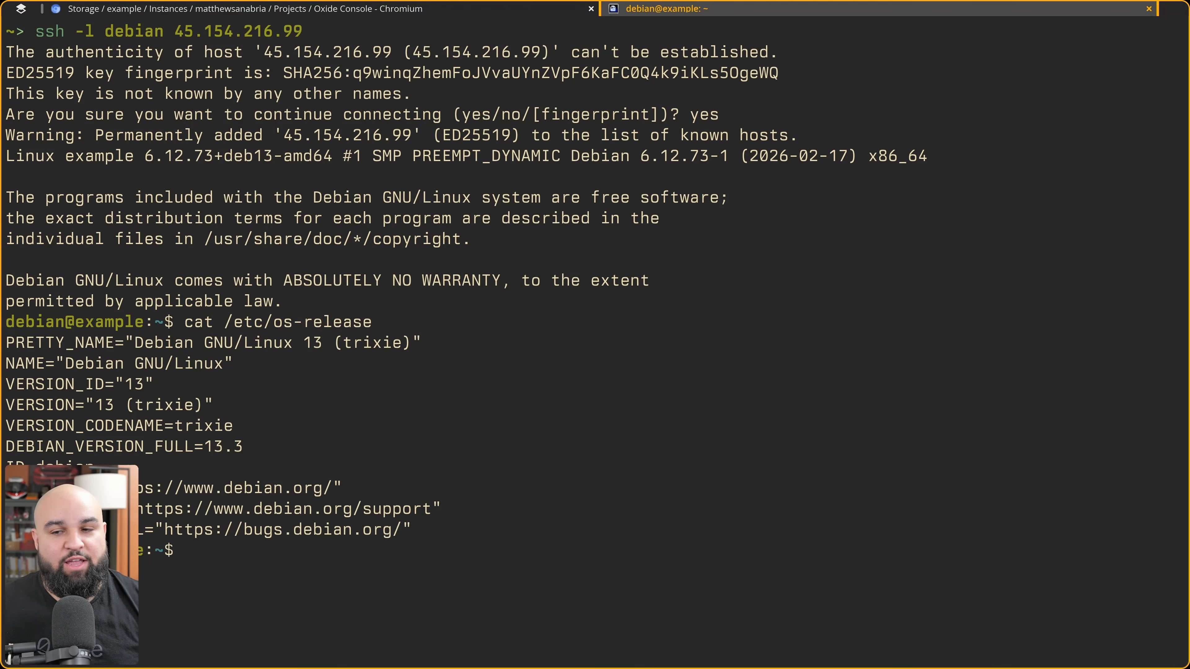
key("ctrl+l")
key("Up")
key("Return")
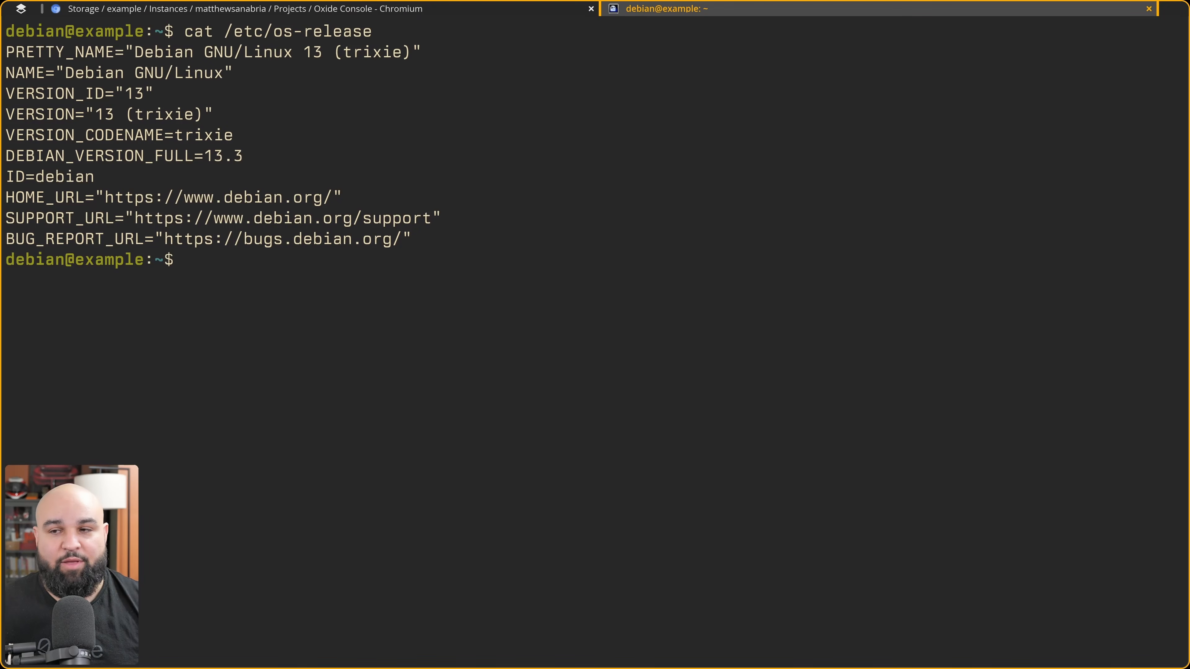
Update the package lists and install nginx with sudo apt update && sudo apt install -y nginx.
key("ctrl+l")
type("sudo ")
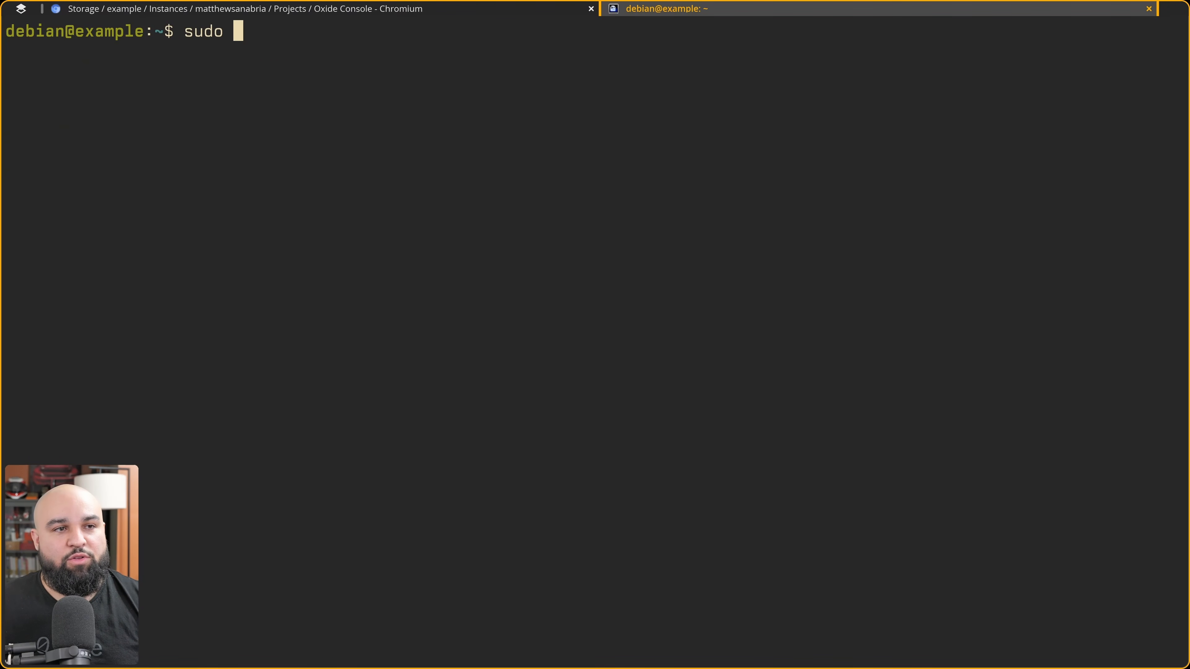
type("apt update && ")
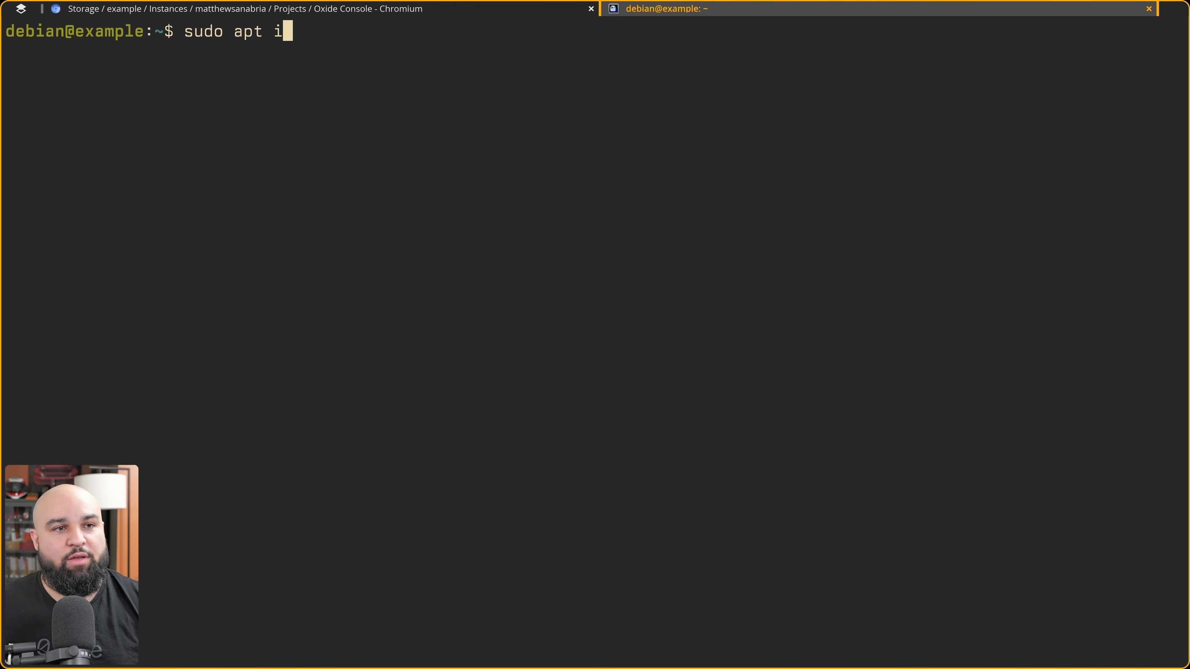
type("sud")
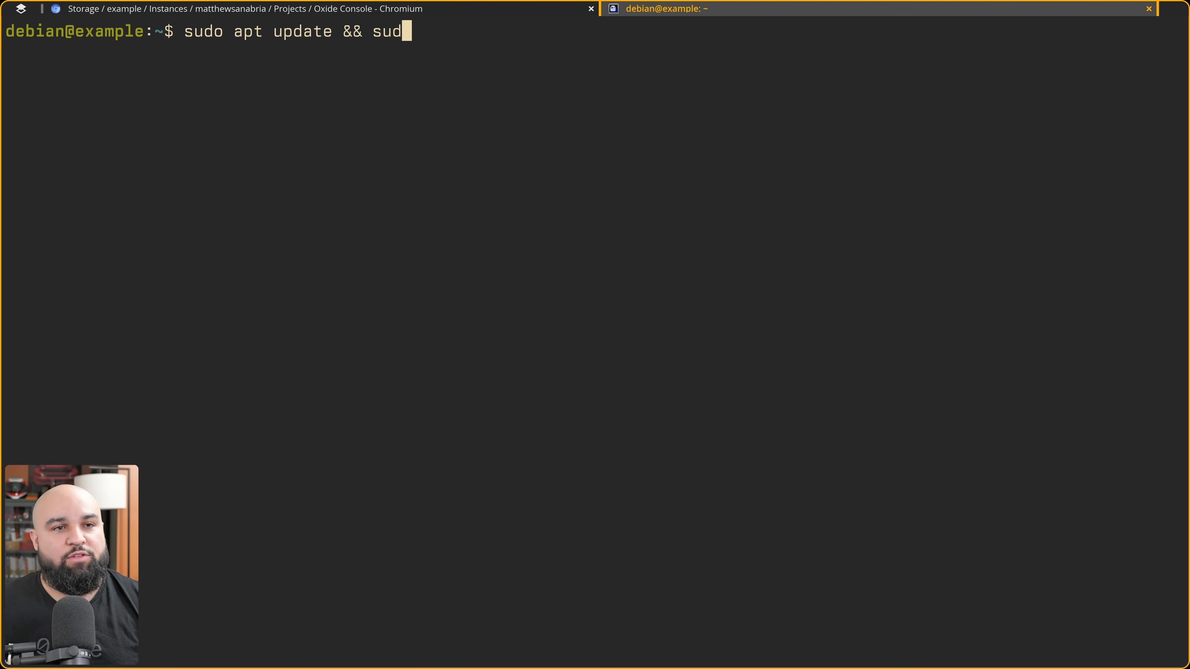
type("o apt install nginx")
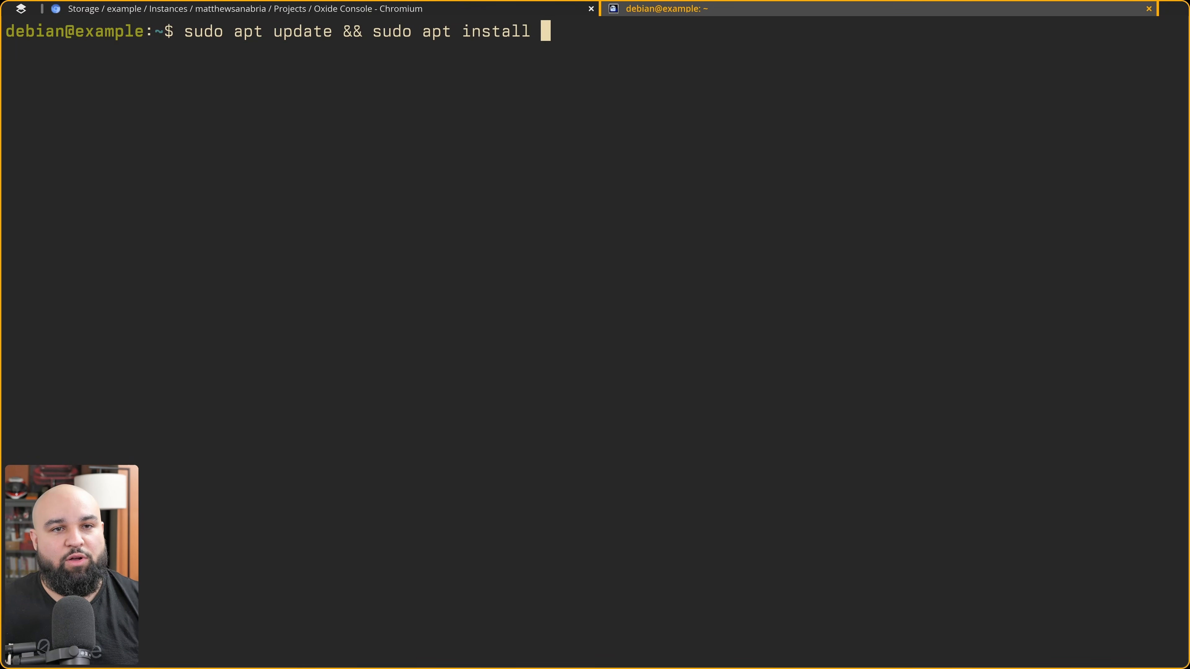
key("BackSpace")
key("BackSpace")
key("BackSpace")
key("BackSpace")
key("BackSpace")
type("-y nginx")
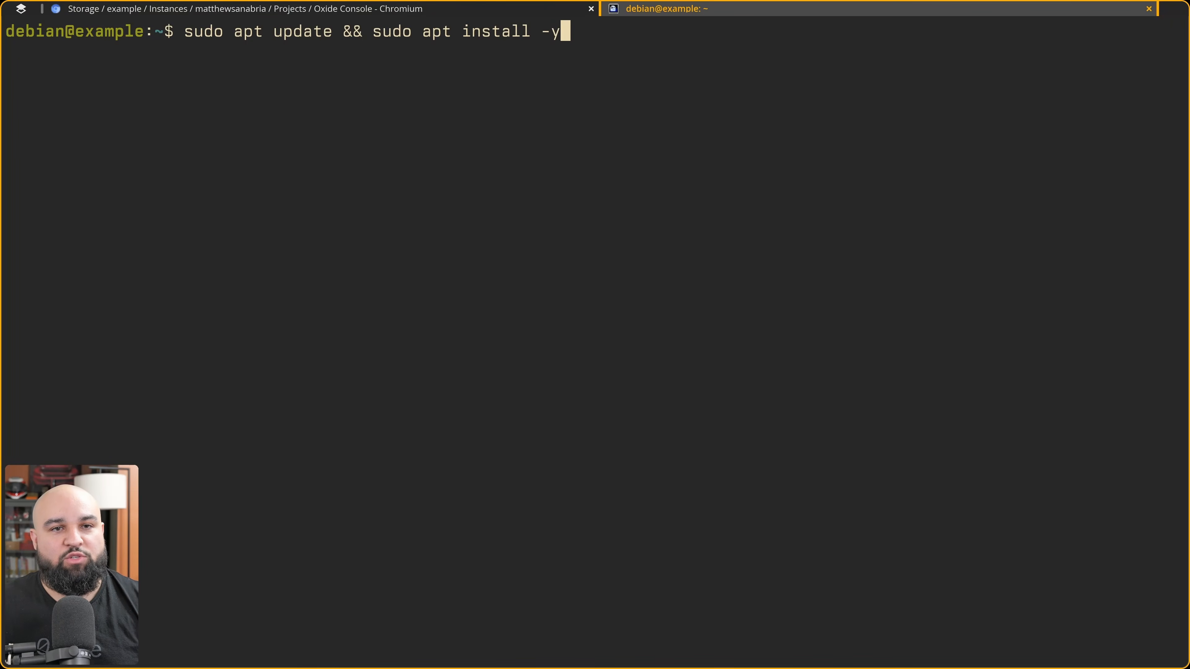
key("Return")
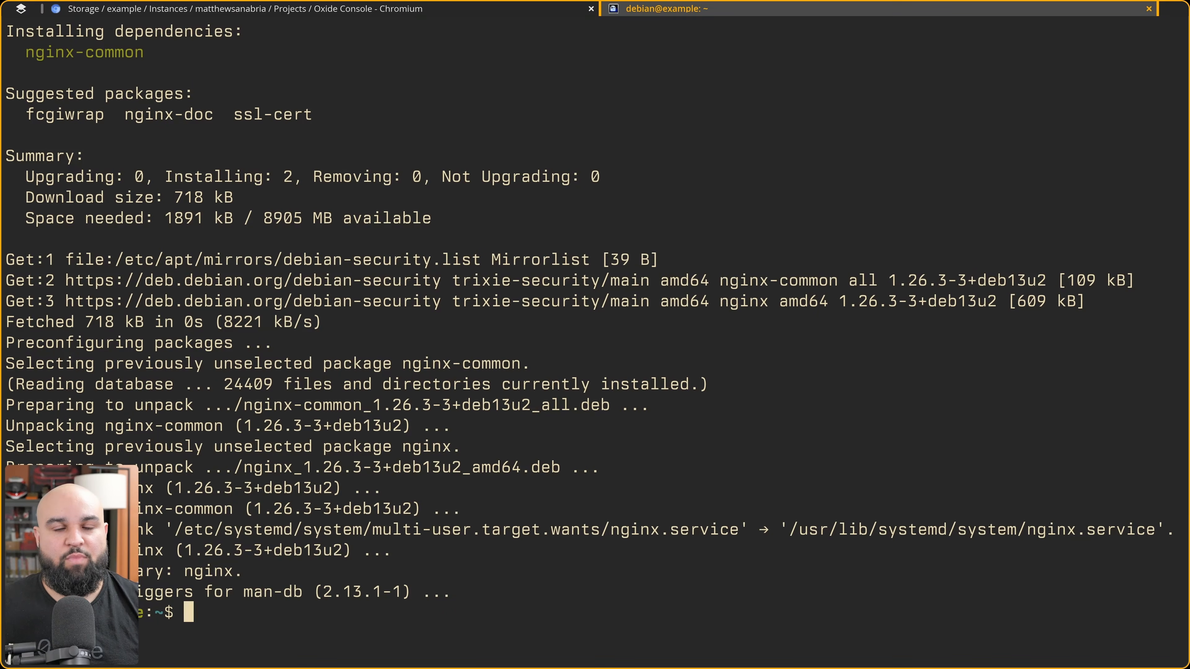
Check the nginx service status with sudo systemctl status nginx.
key("ctrl+l")
type("su")
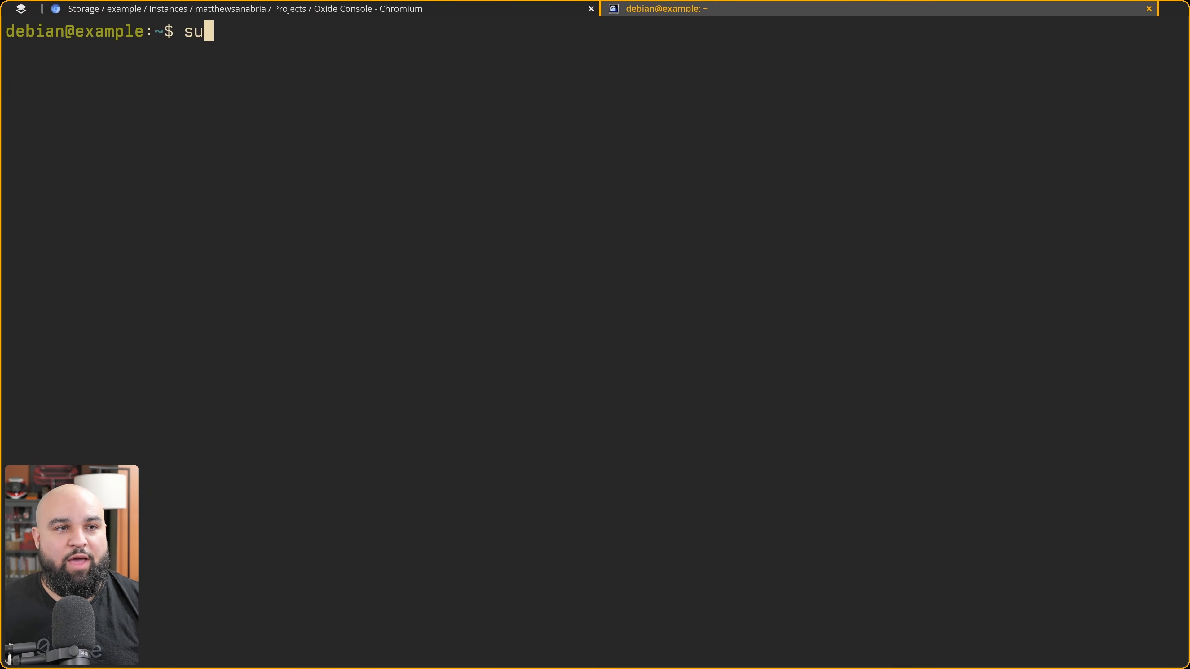
key("BackSpace")
type("udo")
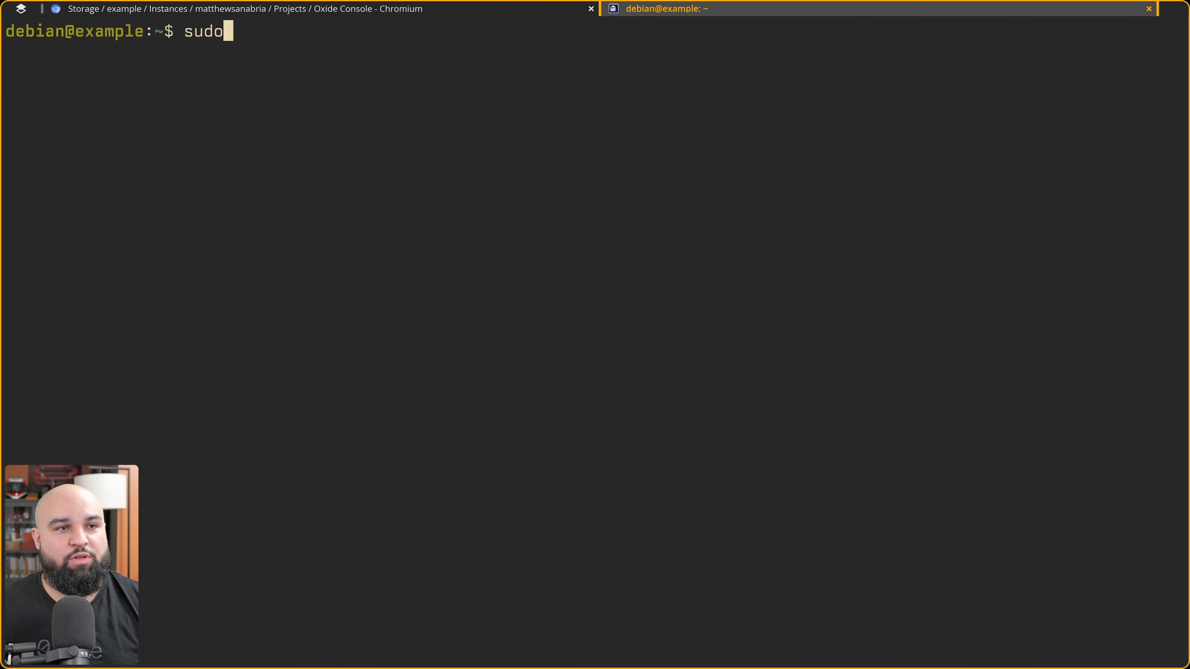
type(" systemctl status nginx")
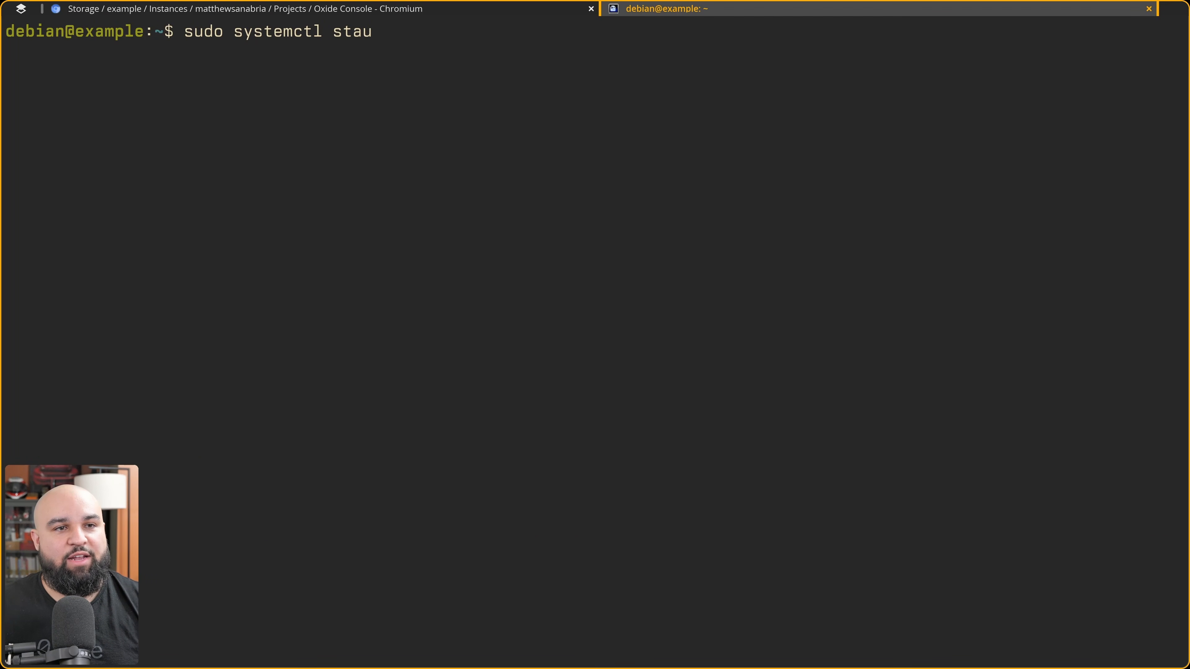
key("Return")
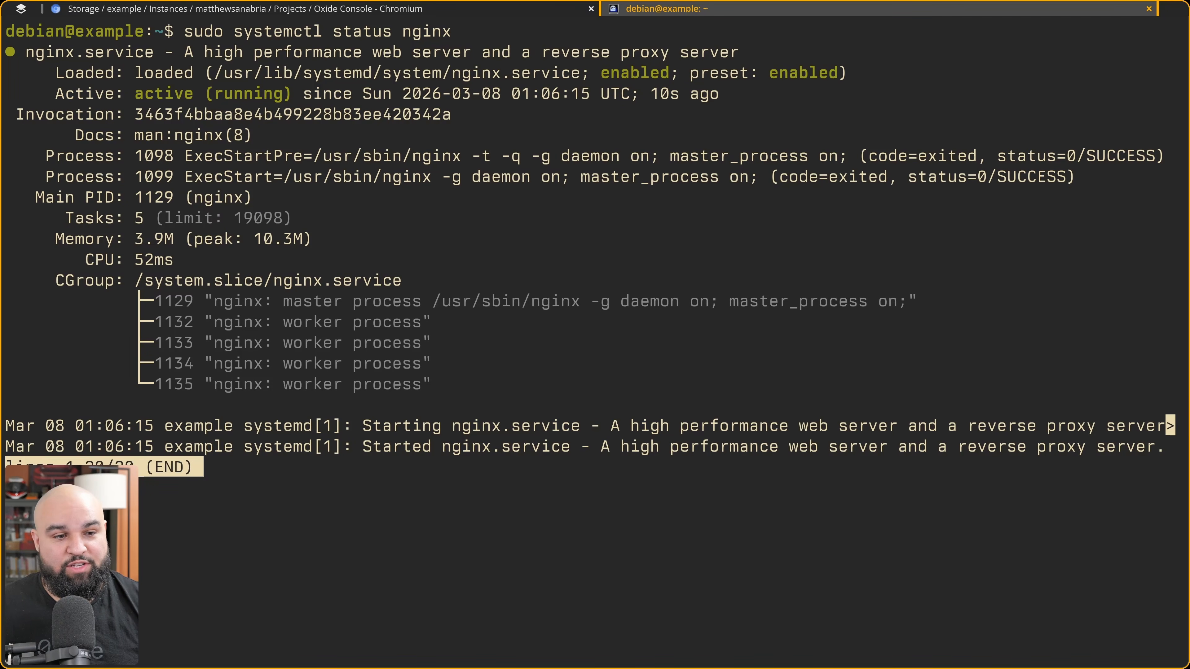
key("q")
Request the nginx default page locally with curl localhost.
key("ctrl+l")
type("curl h")
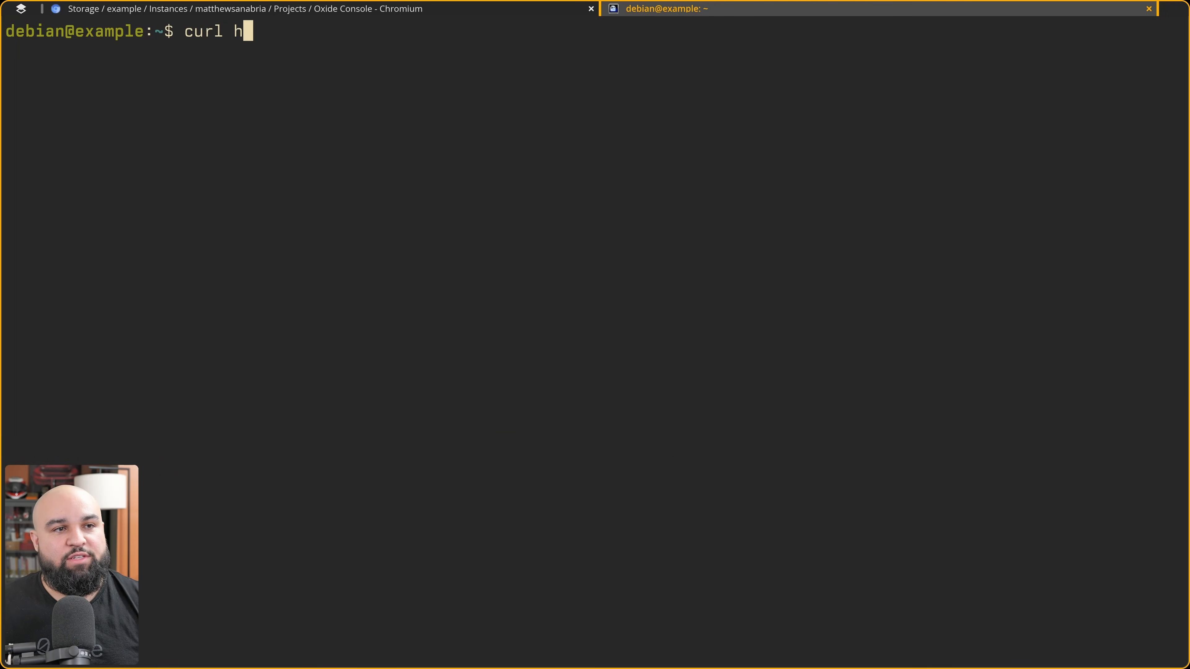
key("BackSpace")
type("localhost")
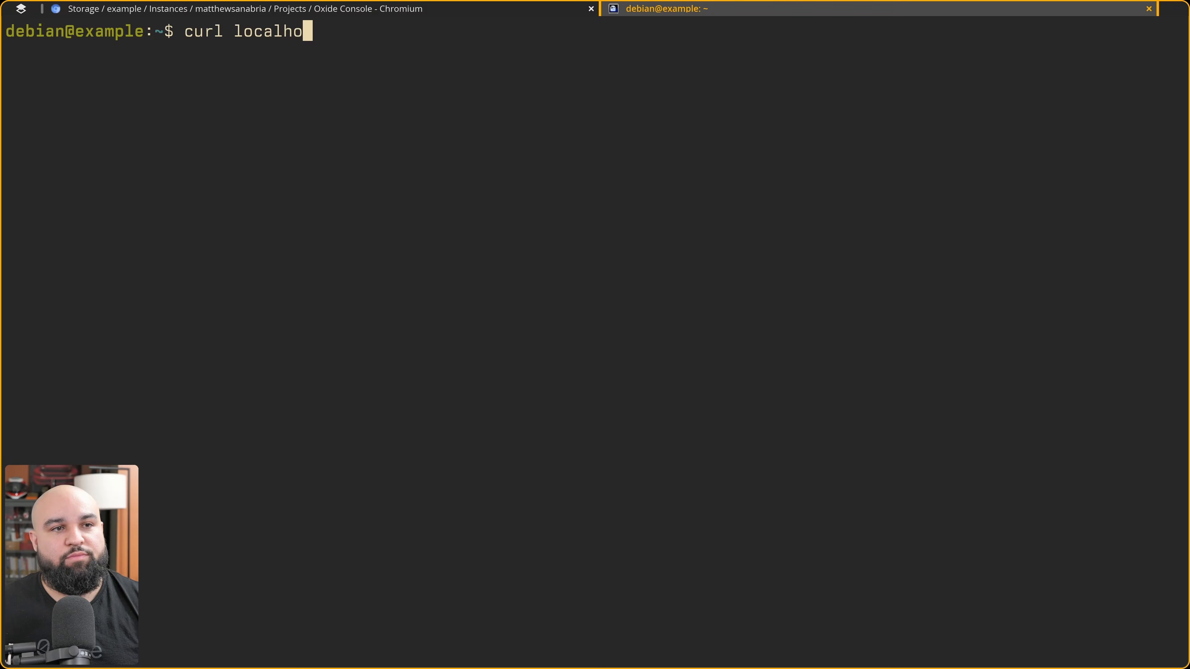
key("Return")
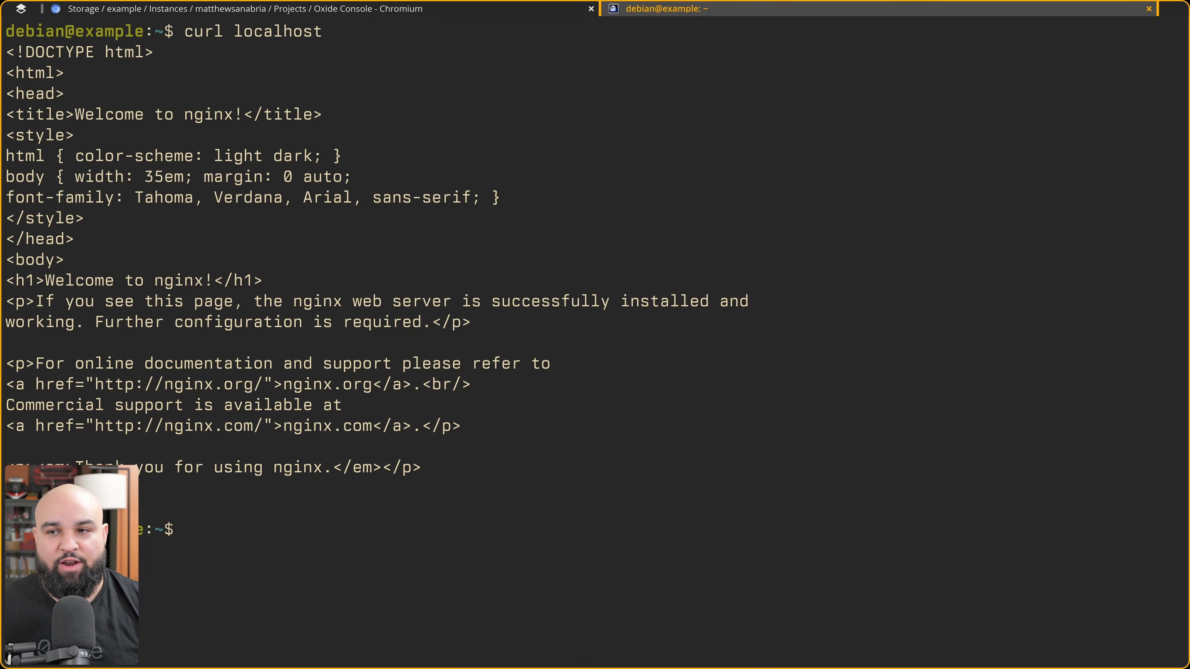
key("ctrl+l")
Open the instance's external IP address in a new browser tab over plain http.
key("super+Left")
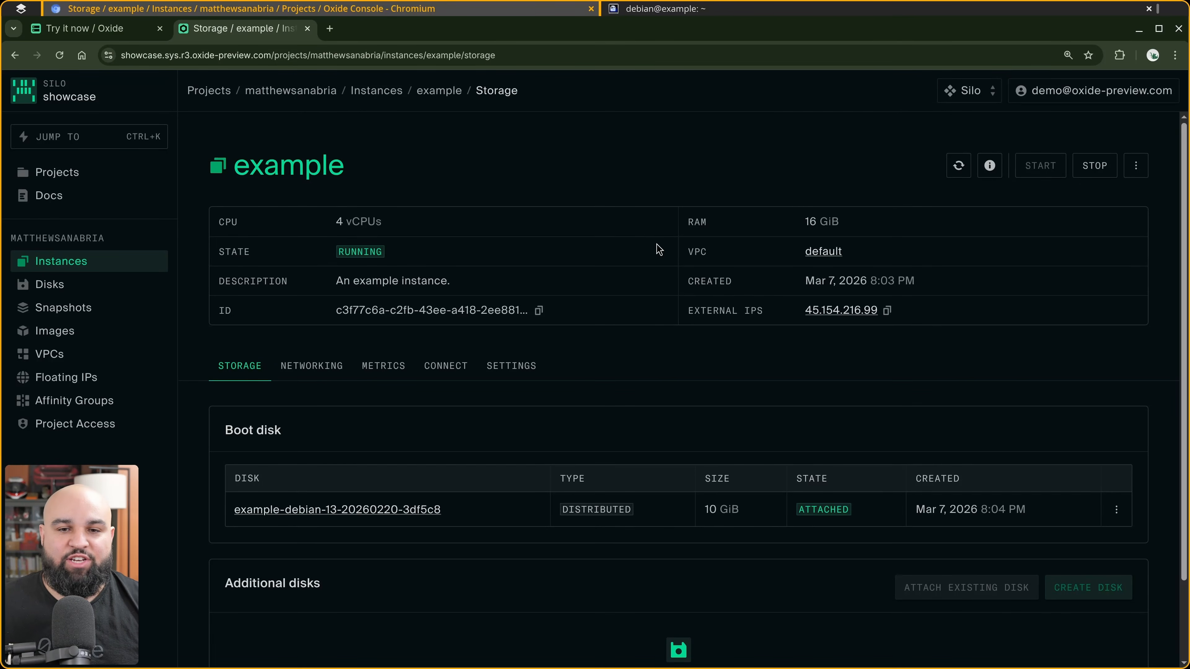
left_click(845, 317)
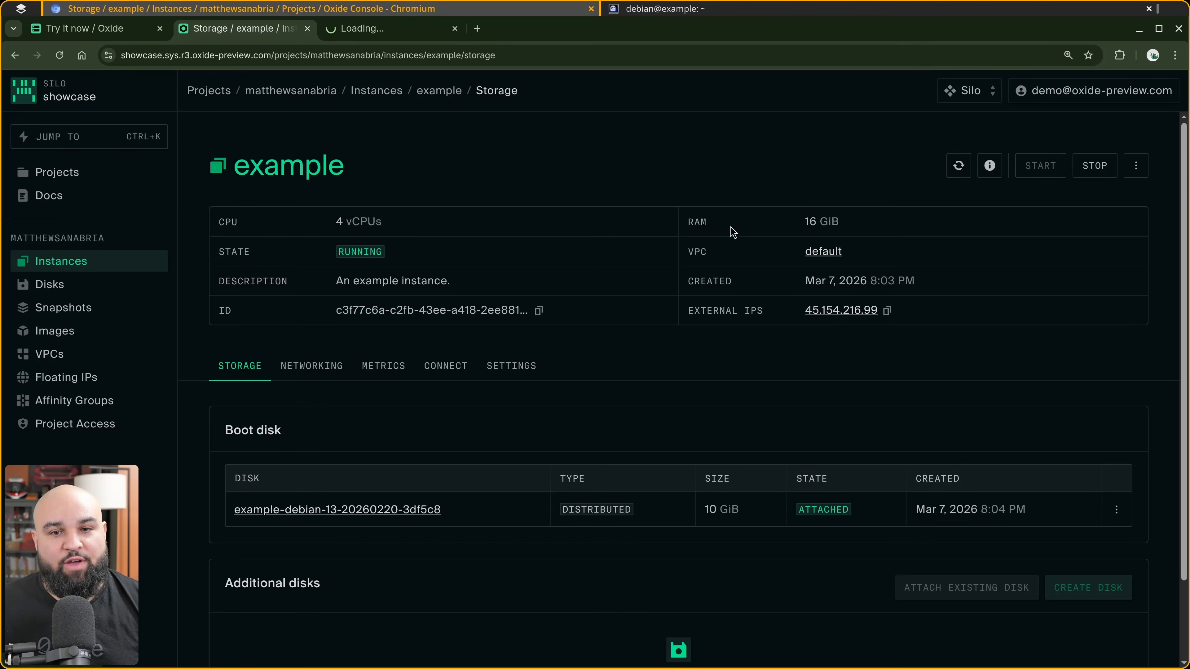
left_click(390, 29)
left_click(321, 50)
key("Left")
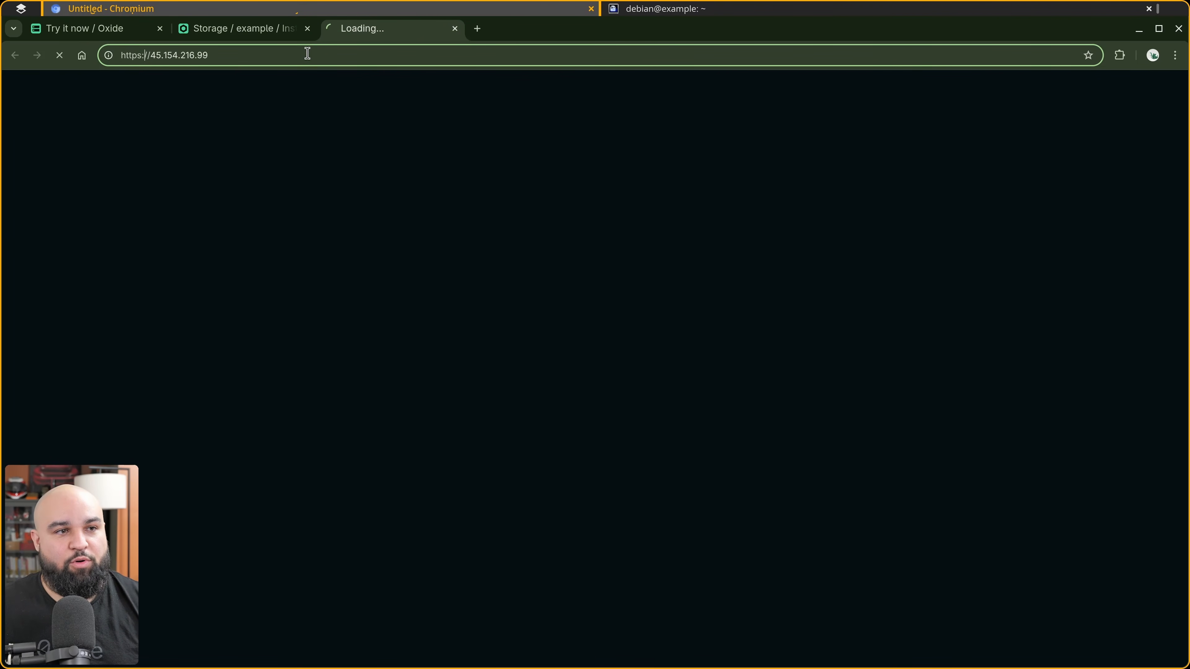
key("BackSpace")
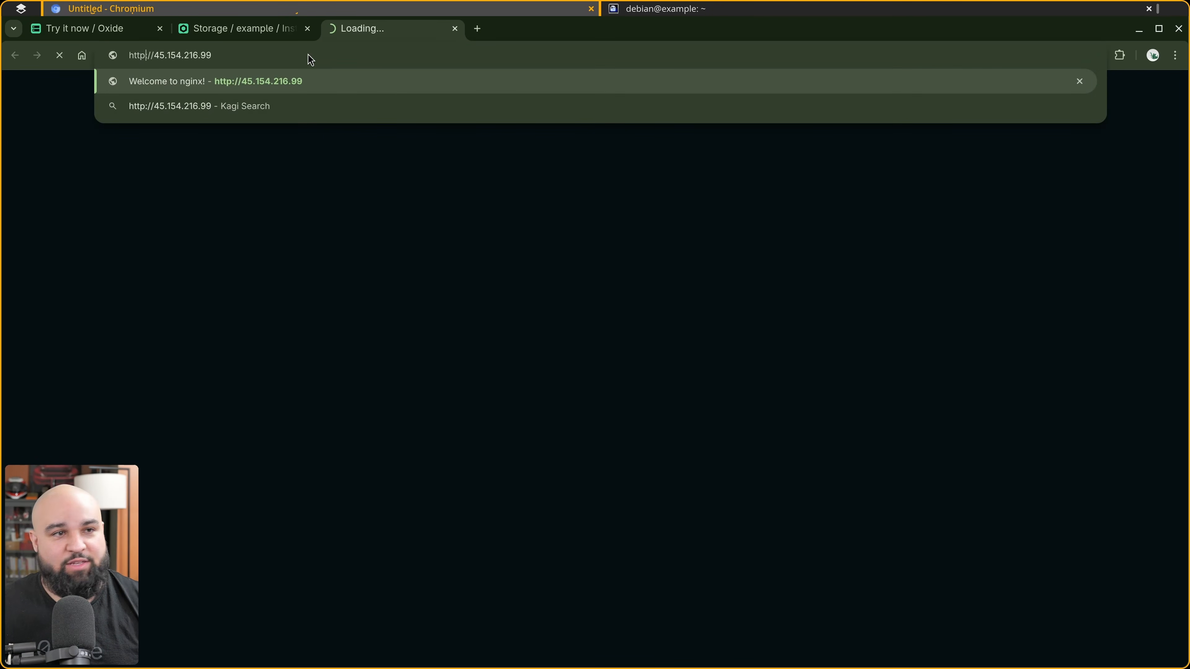
key("Return")
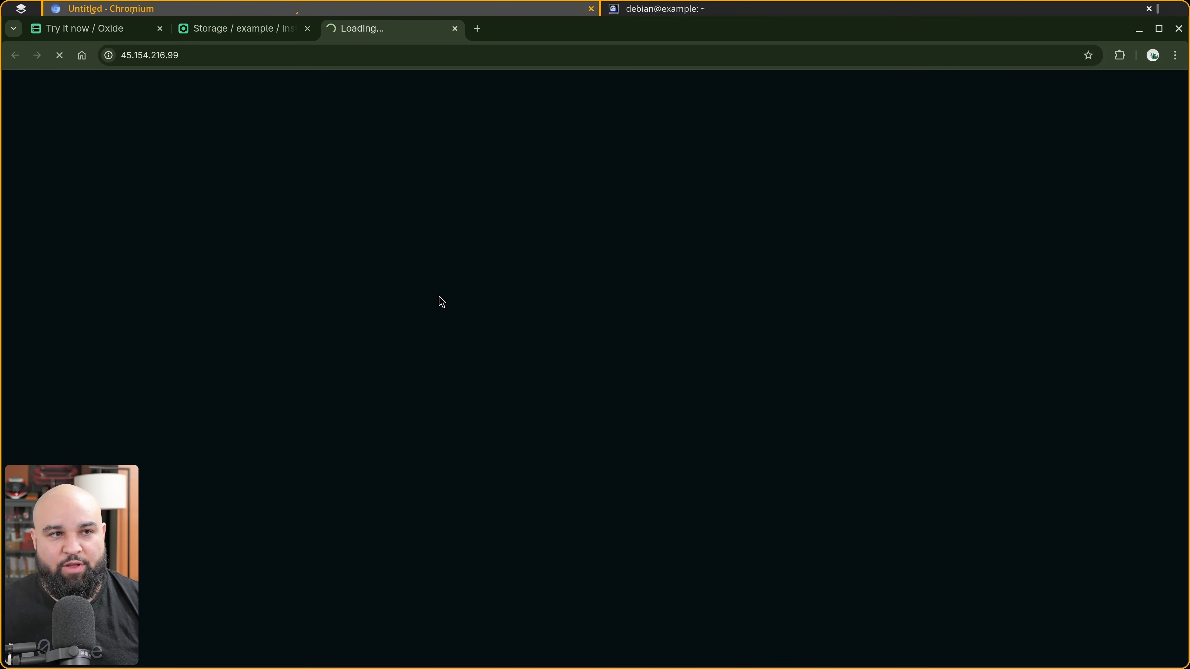
Start adding a firewall rule named nginx to the project's default VPC.
left_click(239, 28)
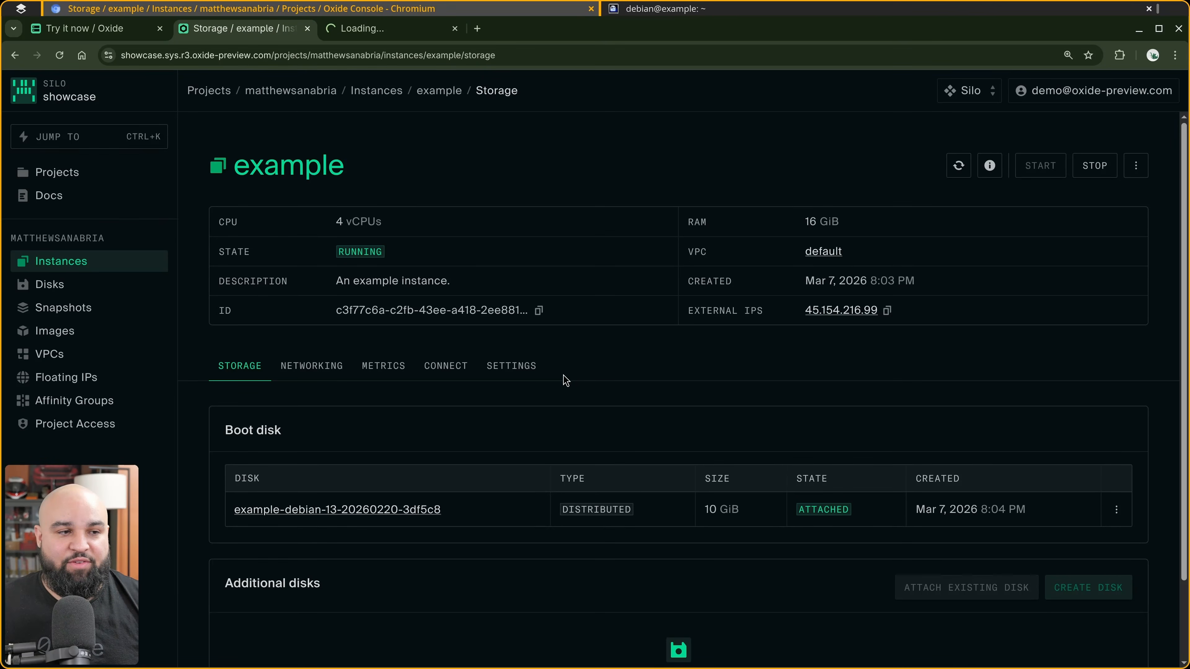
left_click(49, 354)
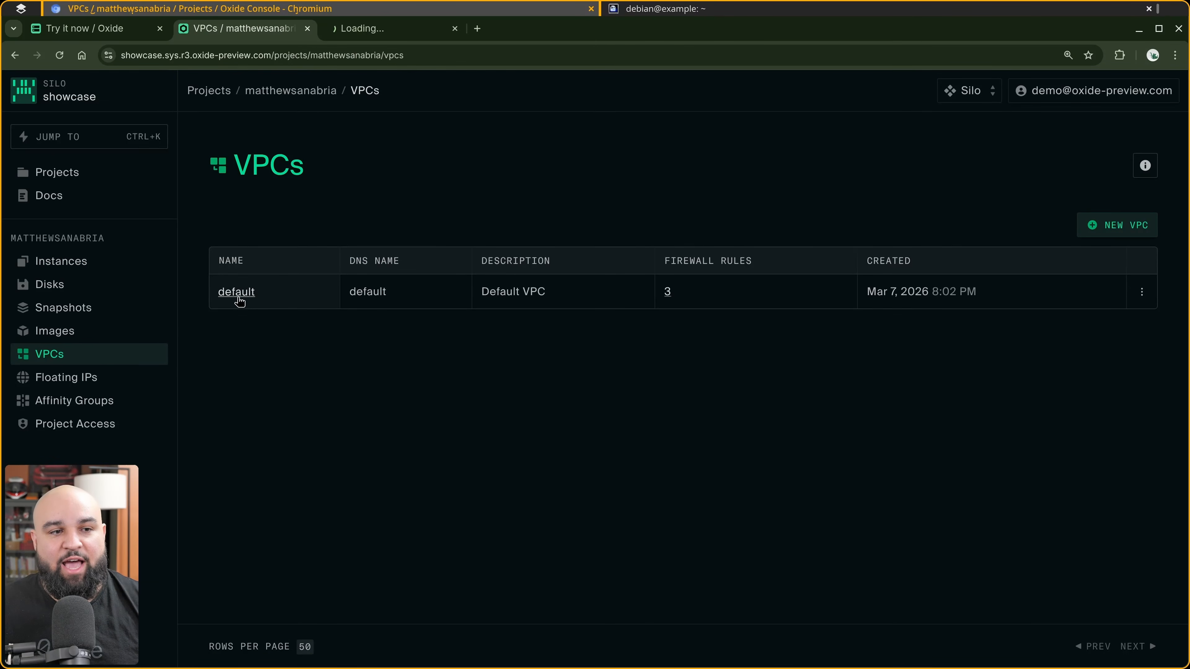
left_click(236, 292)
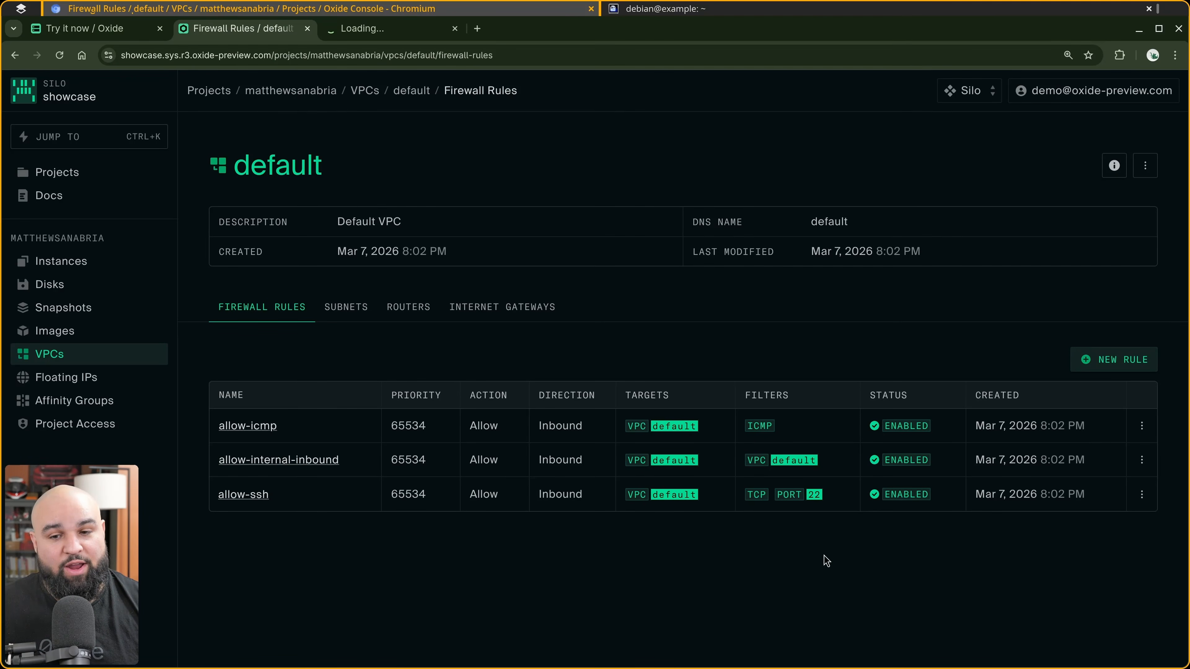
left_click(1114, 365)
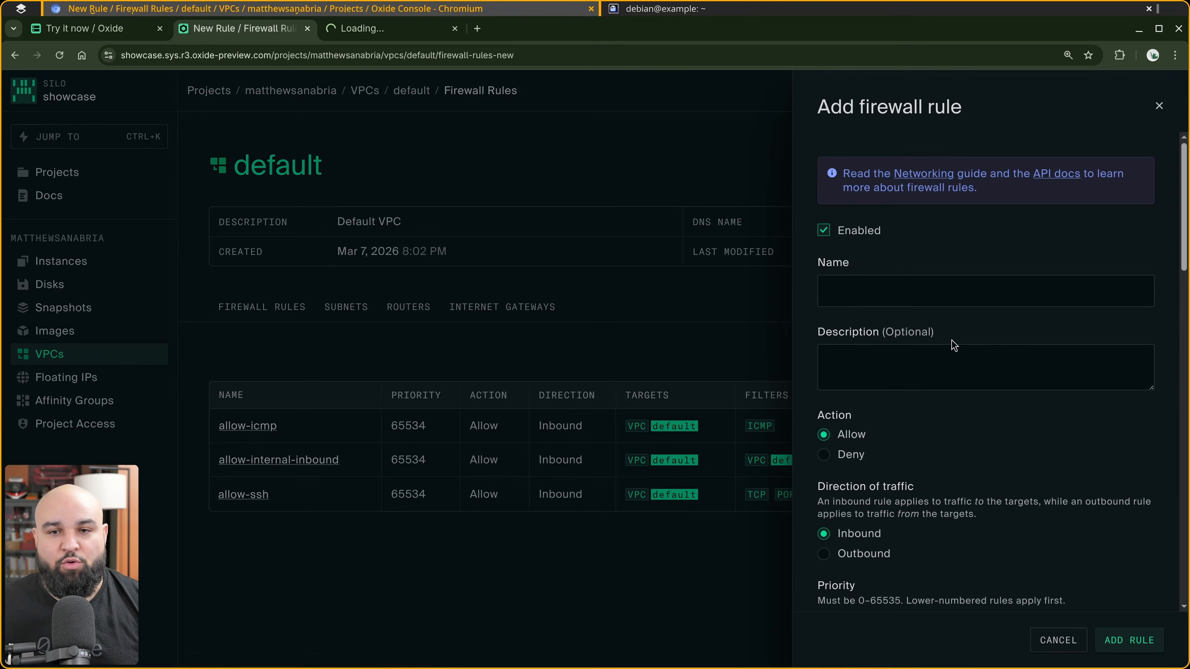
left_click(923, 295)
type("nginx")
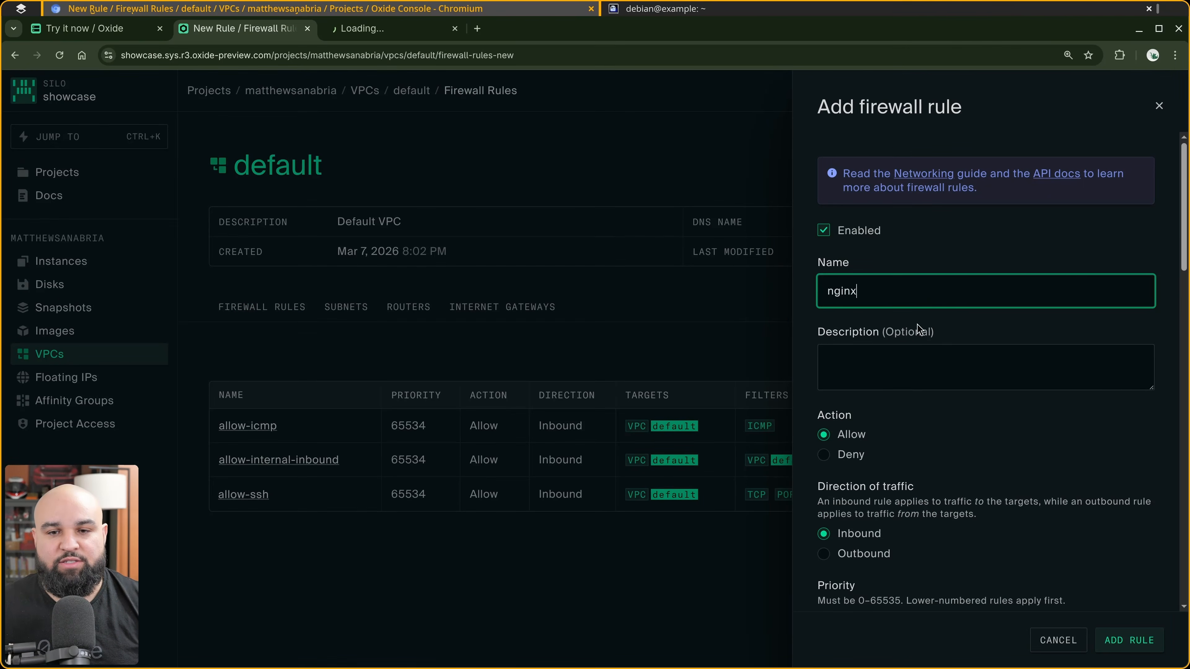
Set the firewall rule's target to the instance named example.
scroll(917, 324, "down", 10)
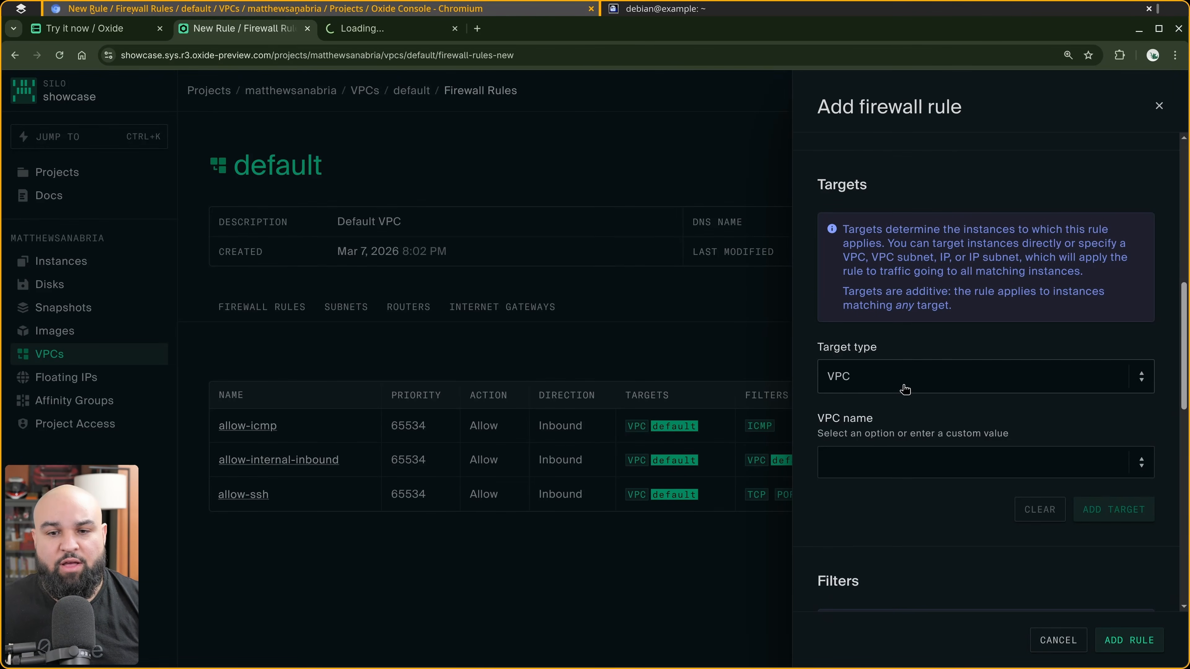
left_click(905, 388)
left_click(892, 470)
left_click(900, 465)
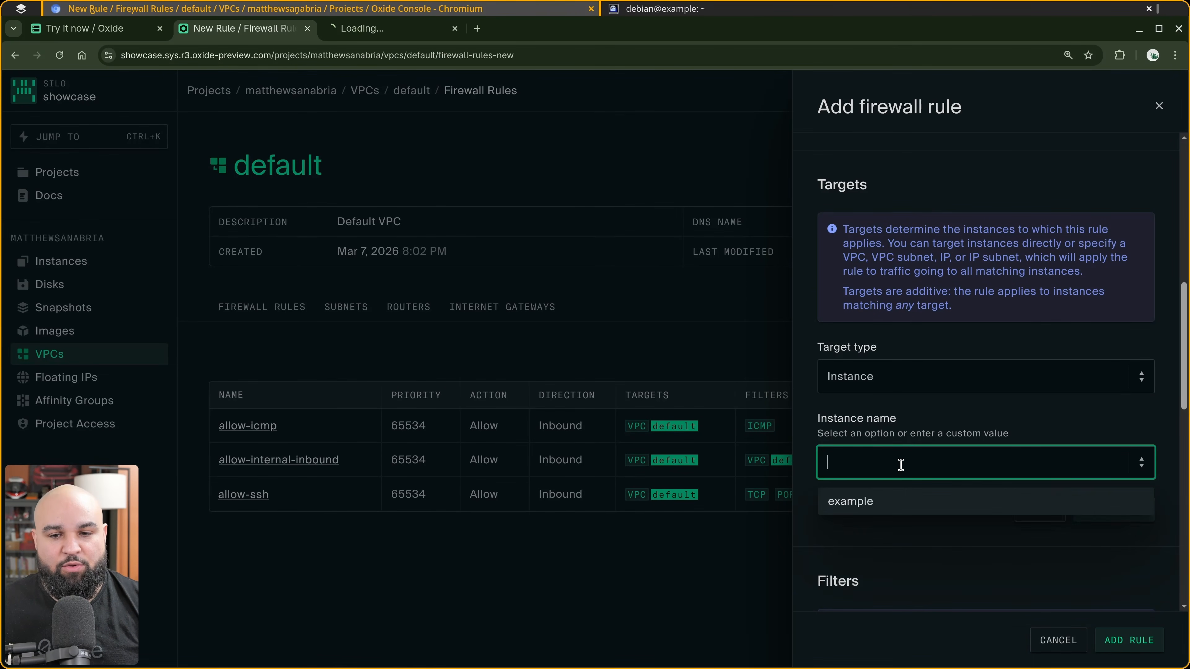
left_click(894, 502)
left_click(1113, 511)
Add a port filter for port 80 to the firewall rule.
scroll(1012, 450, "down", 6)
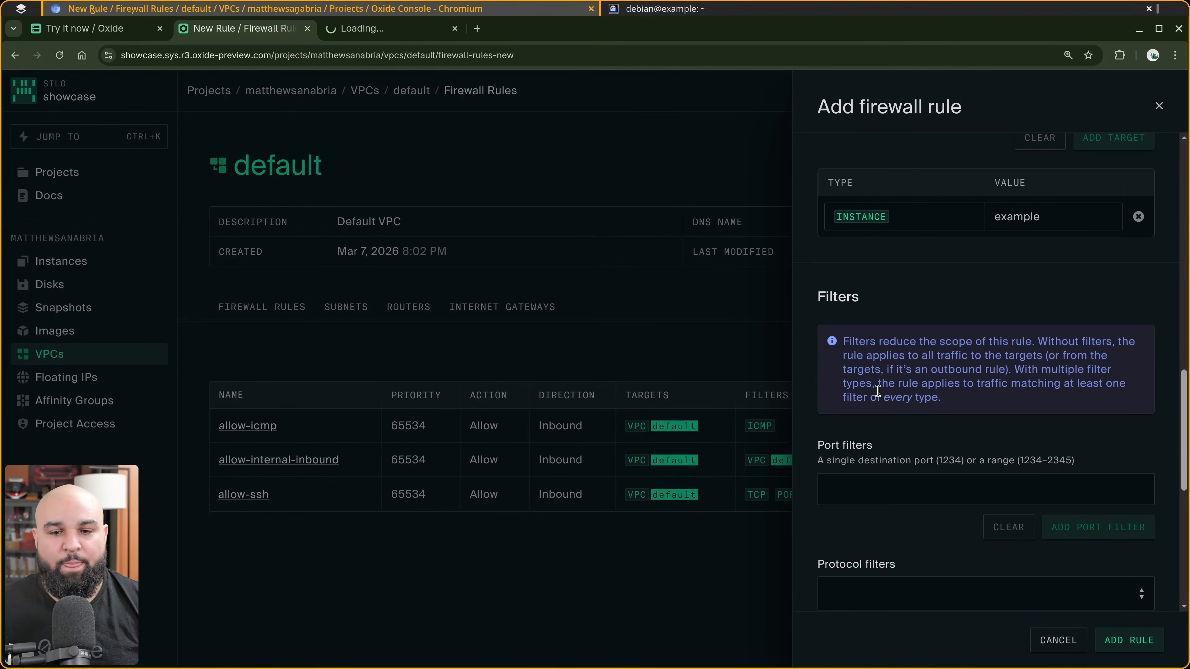
scroll(878, 390, "down", 3)
left_click(890, 344)
type("80")
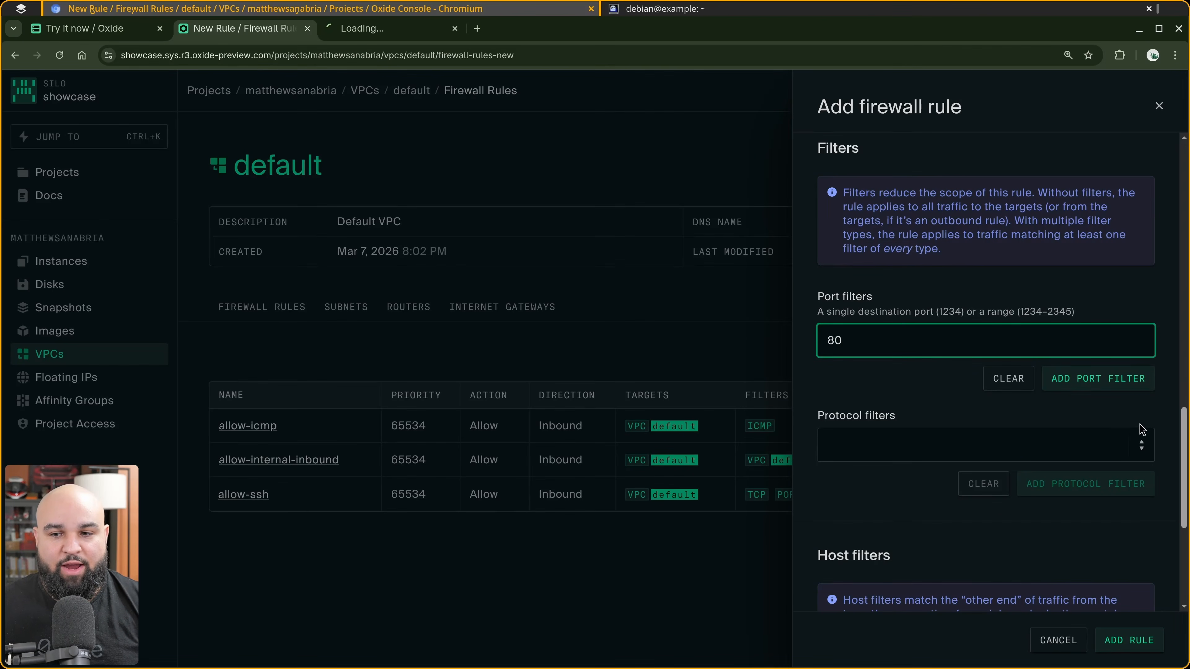
key("Return")
Add a TCP protocol filter to the rule and create the firewall rule.
left_click(960, 523)
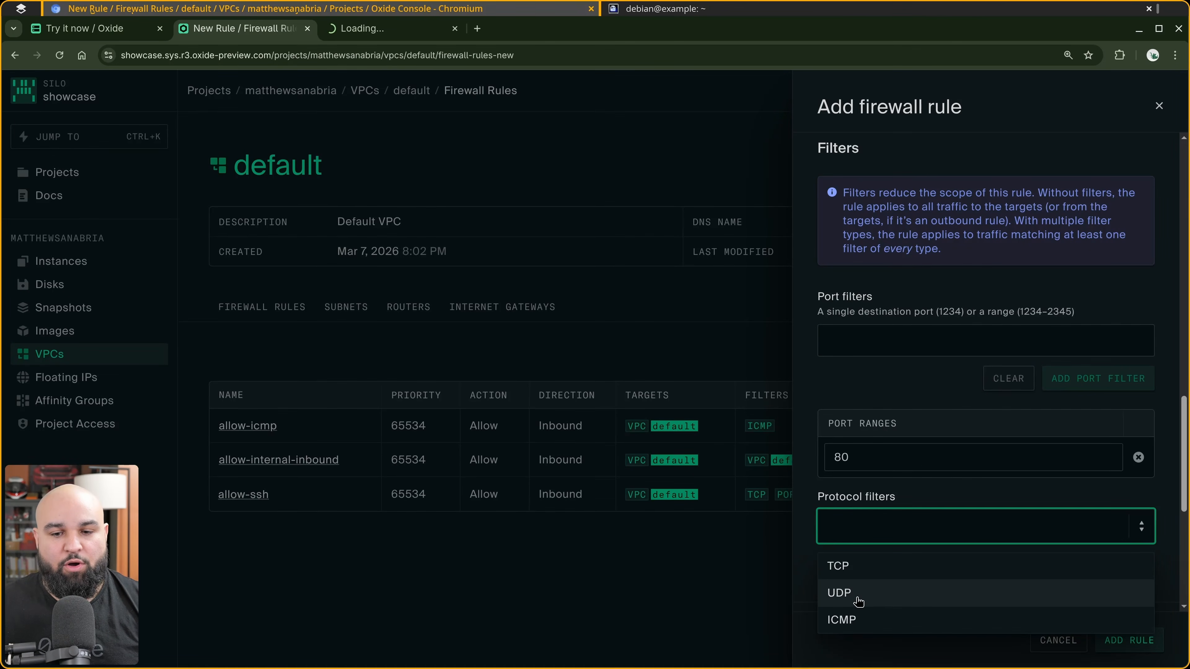
left_click(885, 566)
scroll(984, 469, "down", 5)
left_click(1092, 345)
scroll(1074, 398, "down", 5)
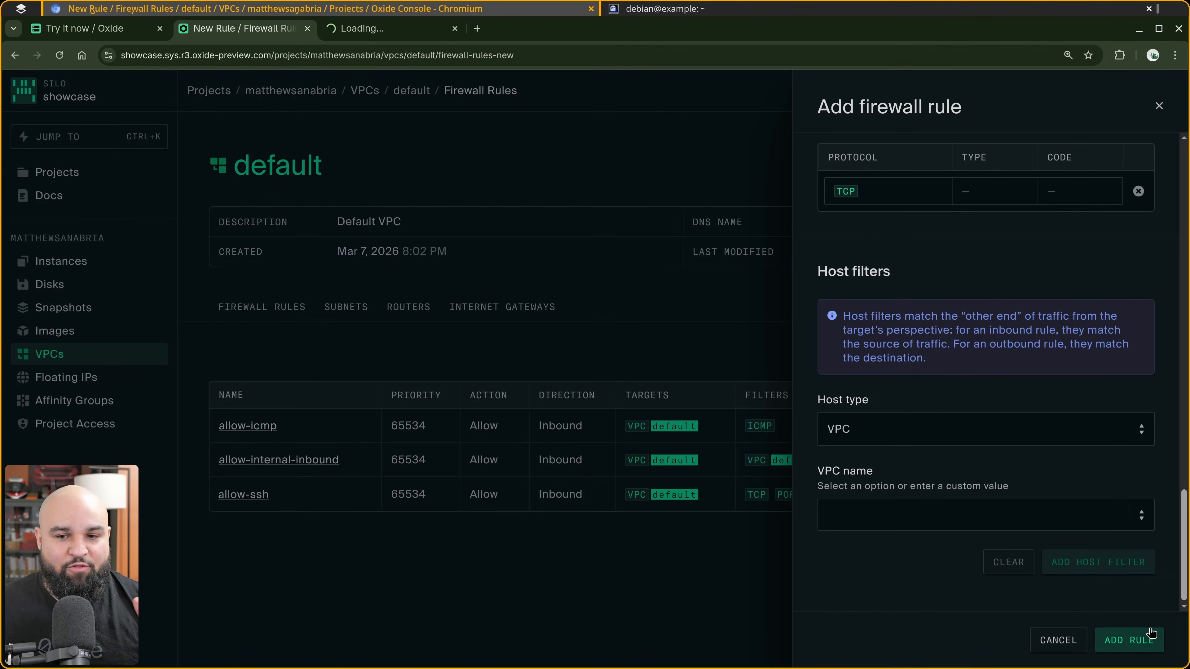
left_click(1129, 643)
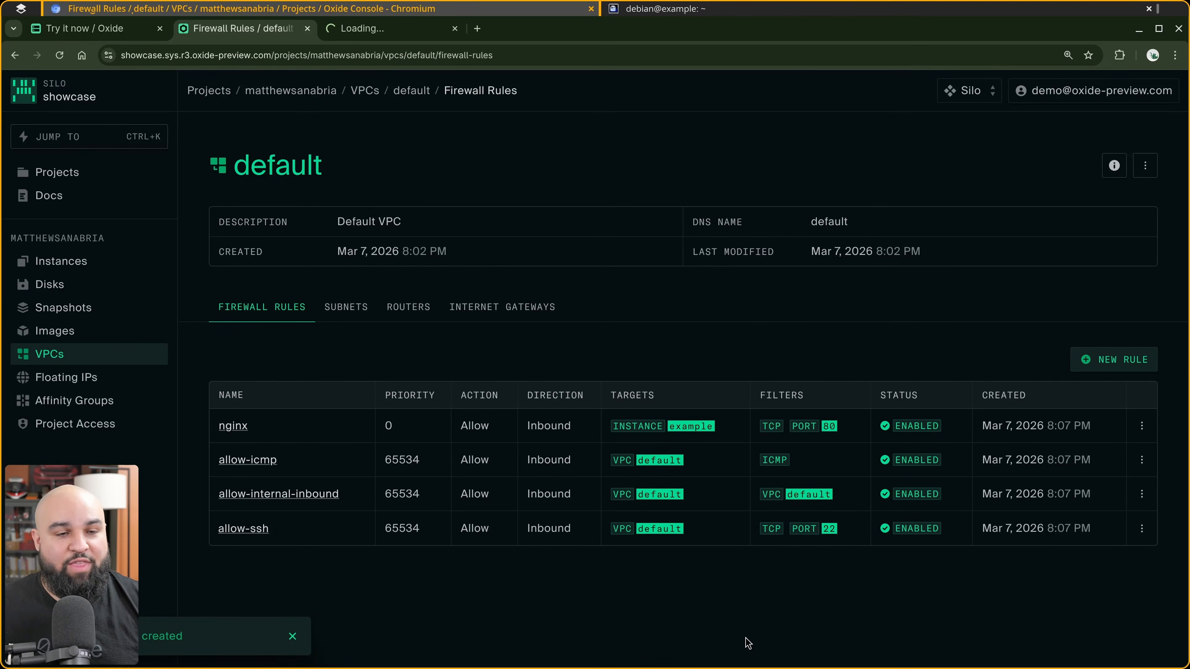
Reload the instance's external IP address page in the browser tab over http.
left_click(401, 29)
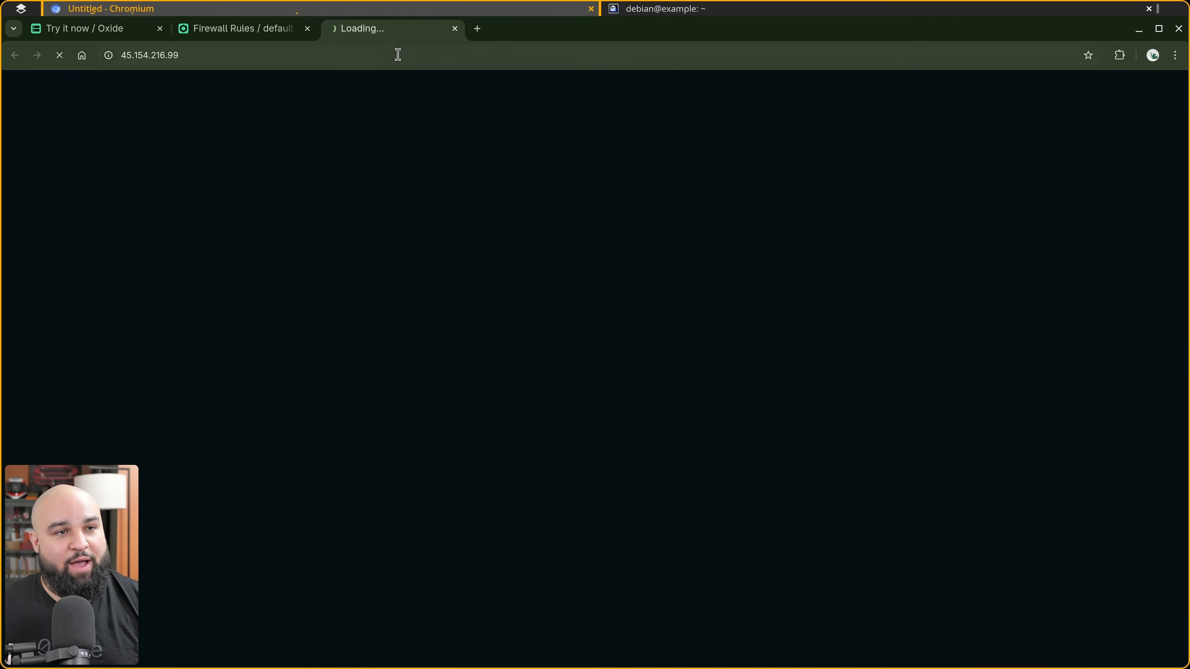
left_click(398, 55)
key("Return")
left_click(396, 57)
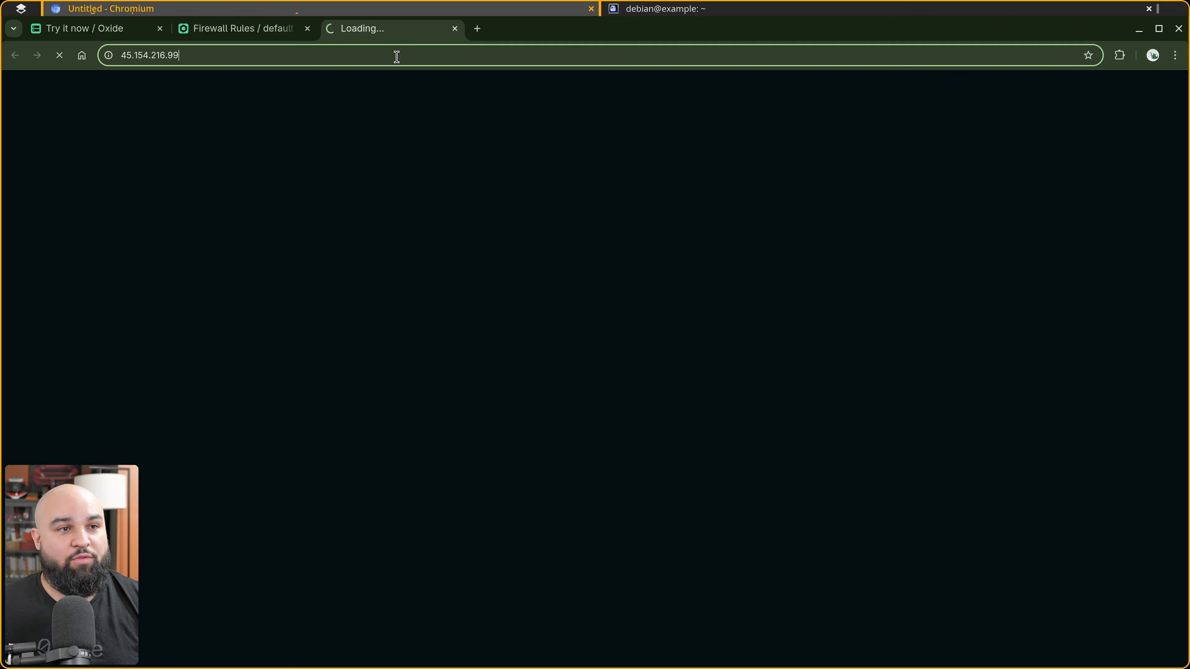
key("Up")
key("Left")
key("Return")
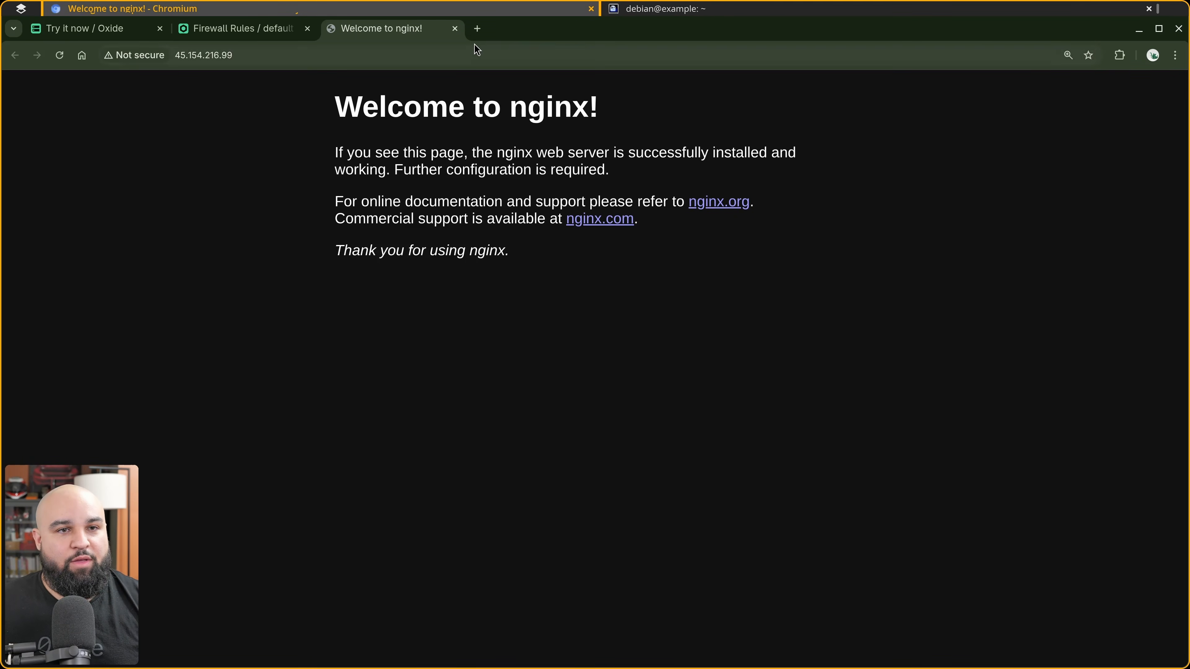
Close the nginx page tab, exit the SSH session in the terminal, and clear the screen.
left_click(454, 28)
key("alt+Tab")
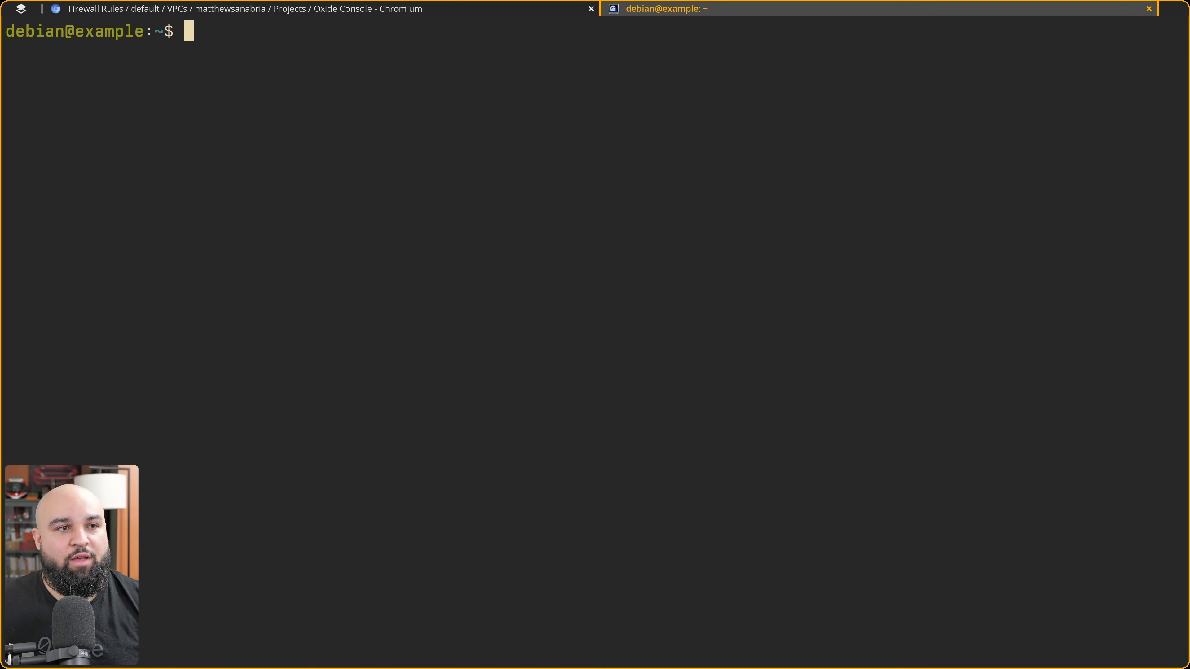
type("exit")
key("Return")
key("ctrl+l")
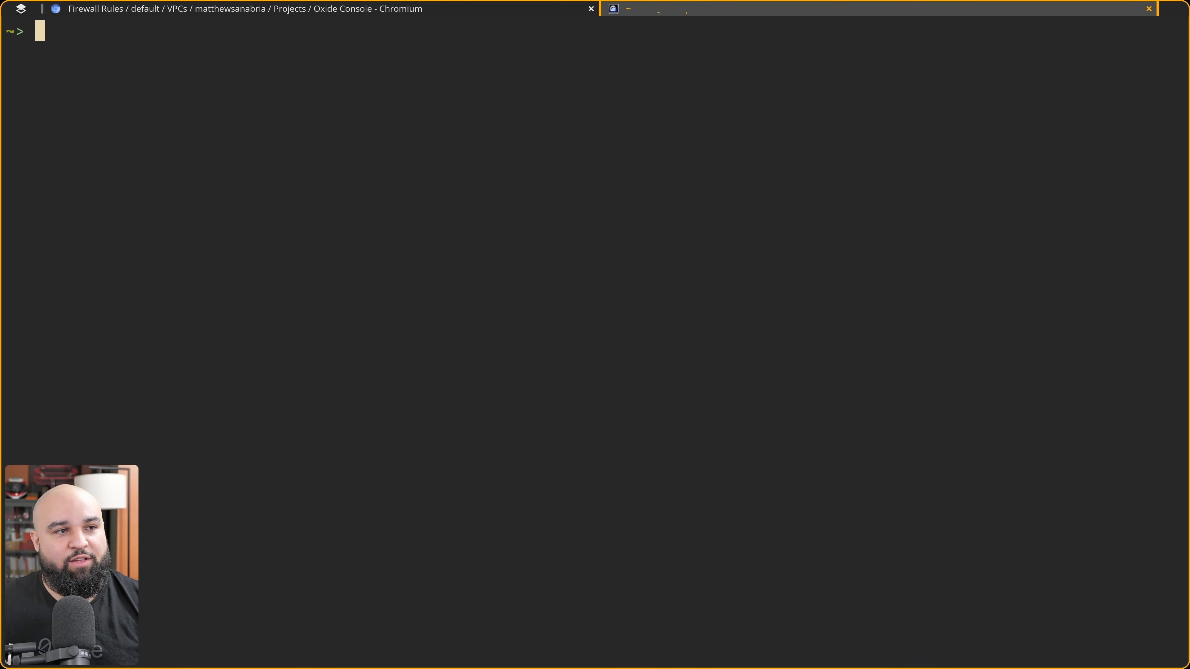
Stop the example instance from the project's instances list and refresh its state.
key("alt+Tab")
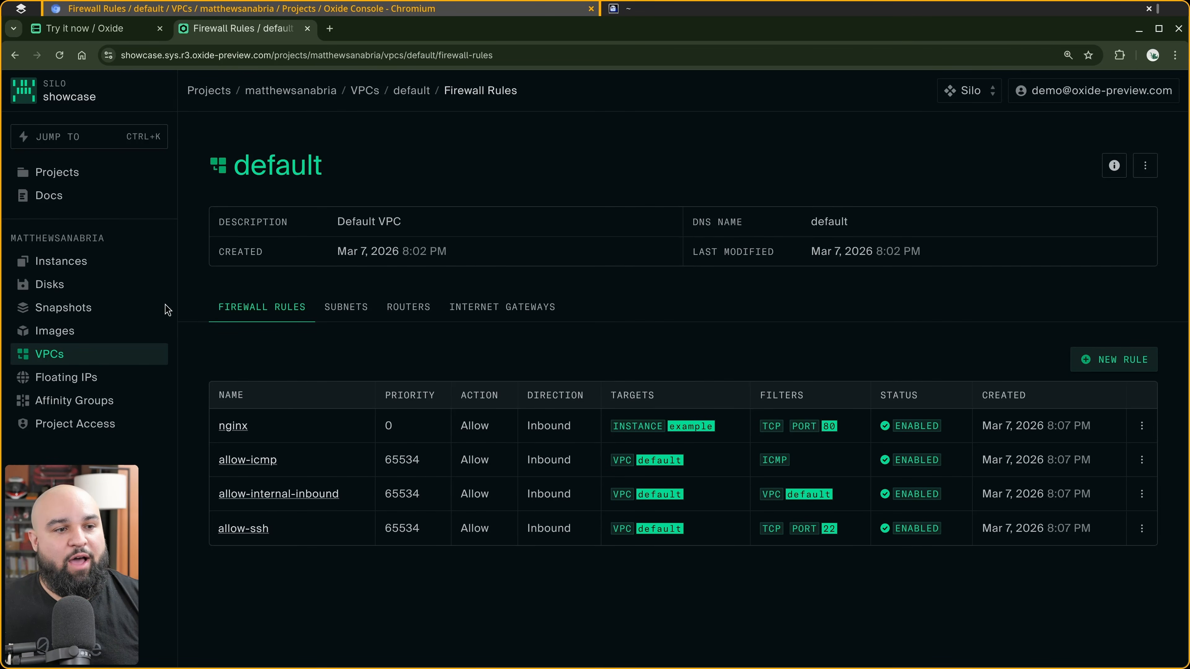
left_click(73, 262)
left_click(1142, 291)
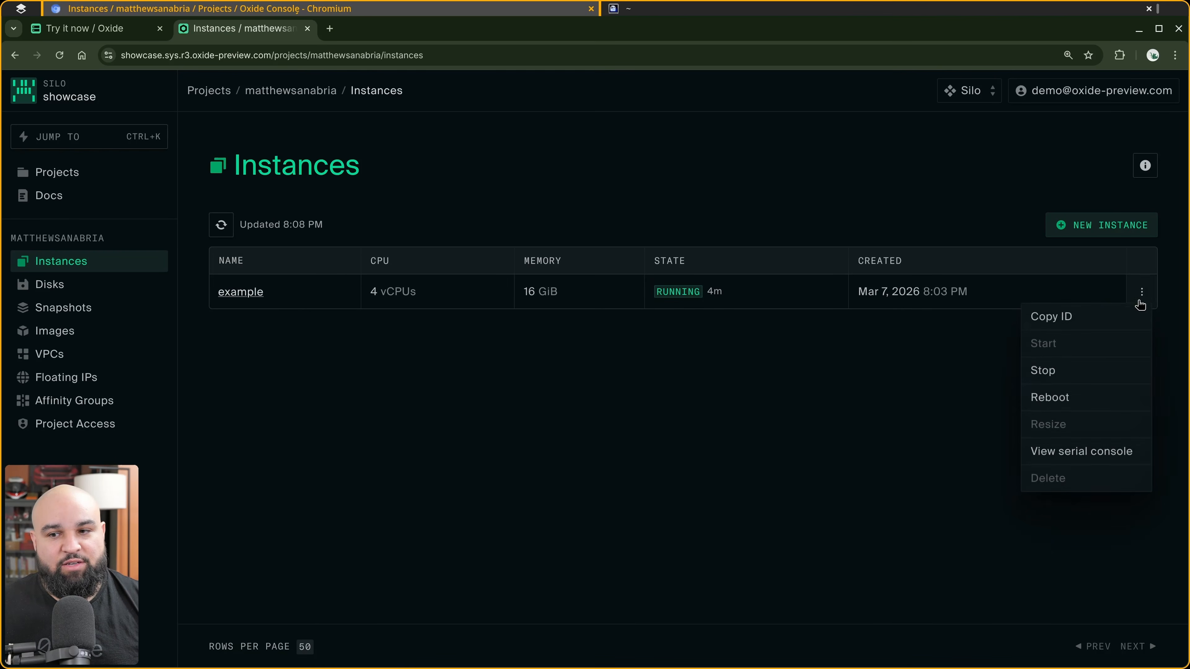
left_click(1076, 370)
left_click(743, 427)
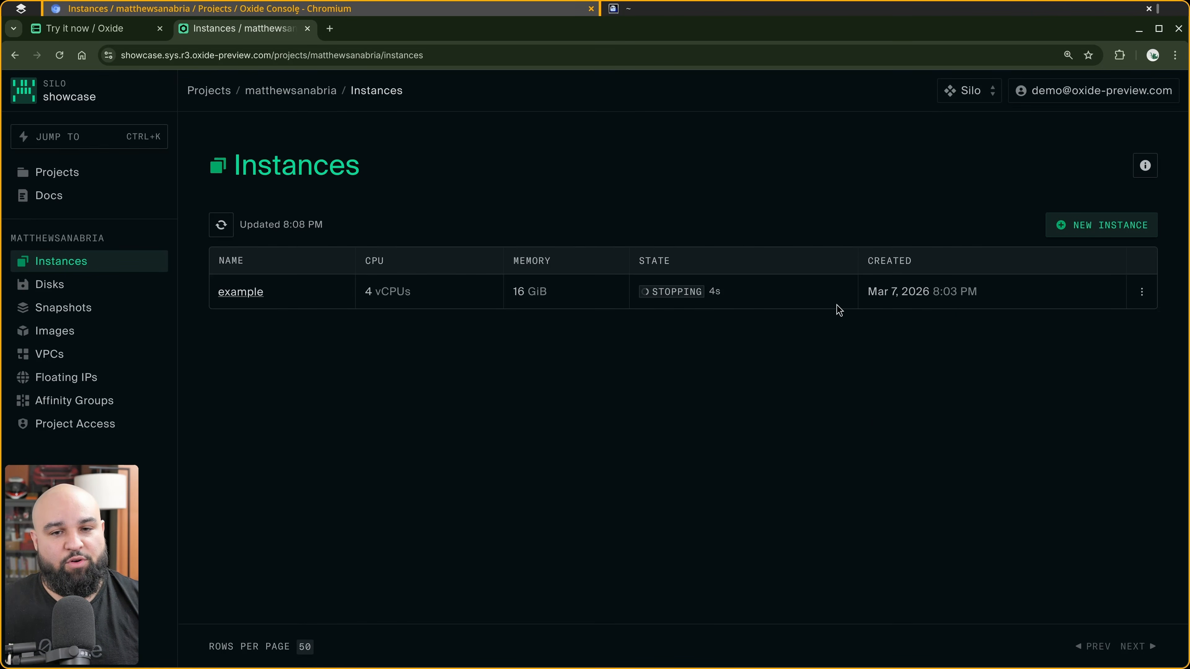
left_click(223, 227)
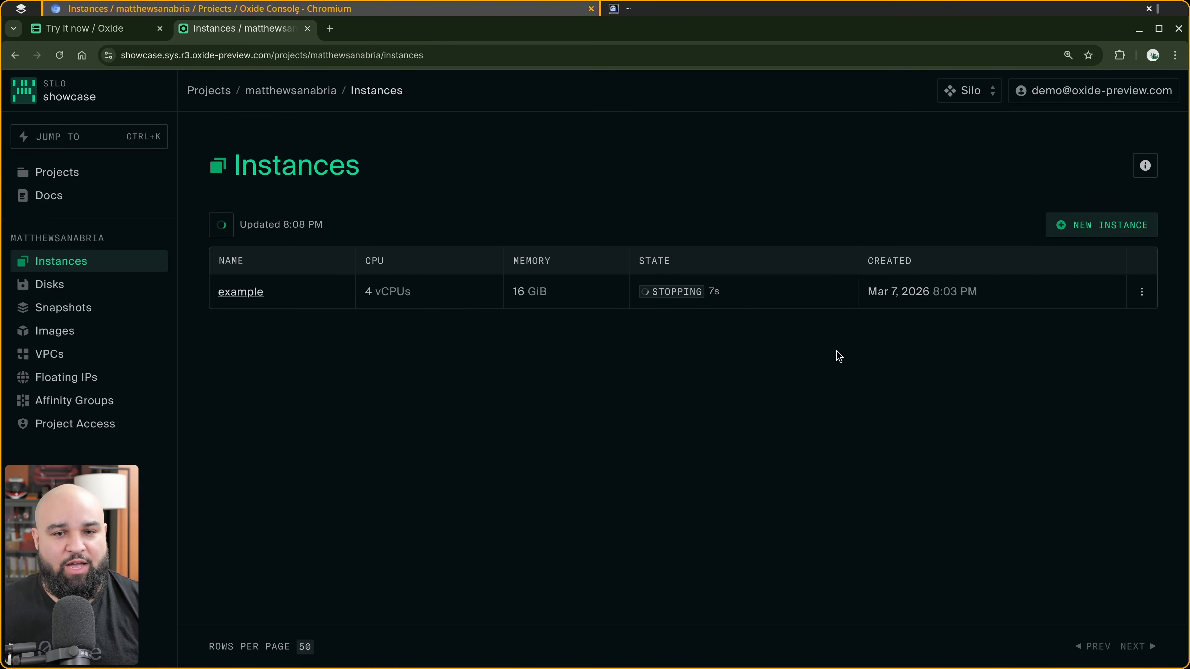
Delete the stopped example instance.
left_click(1141, 300)
left_click(1053, 485)
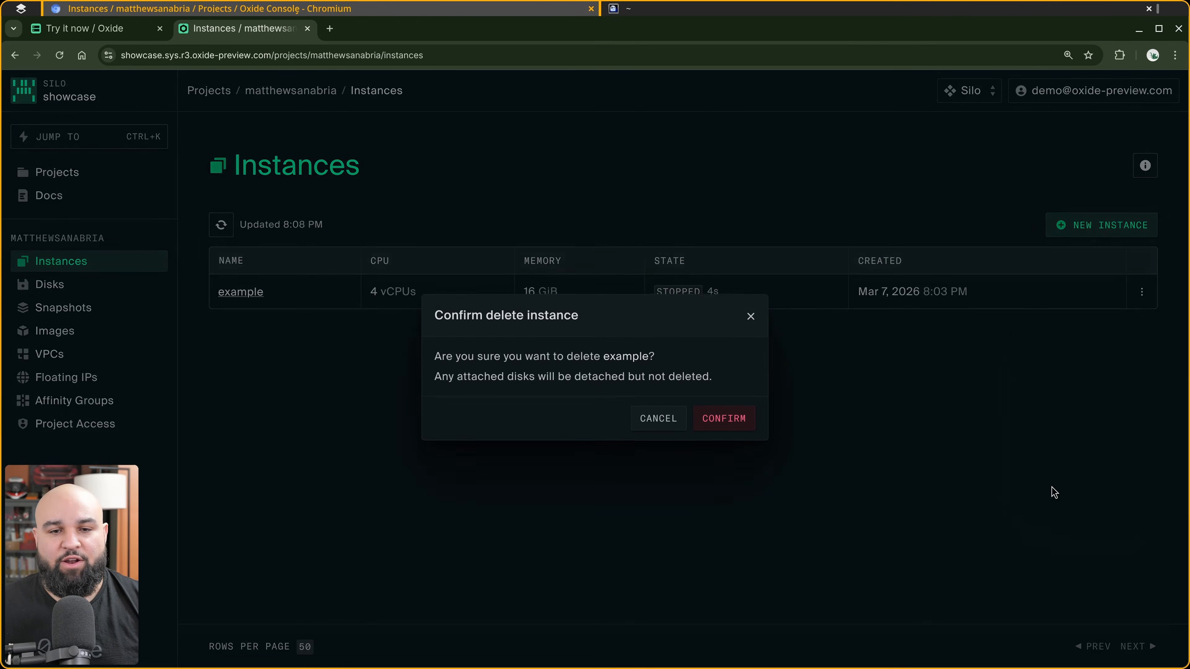
left_click(744, 431)
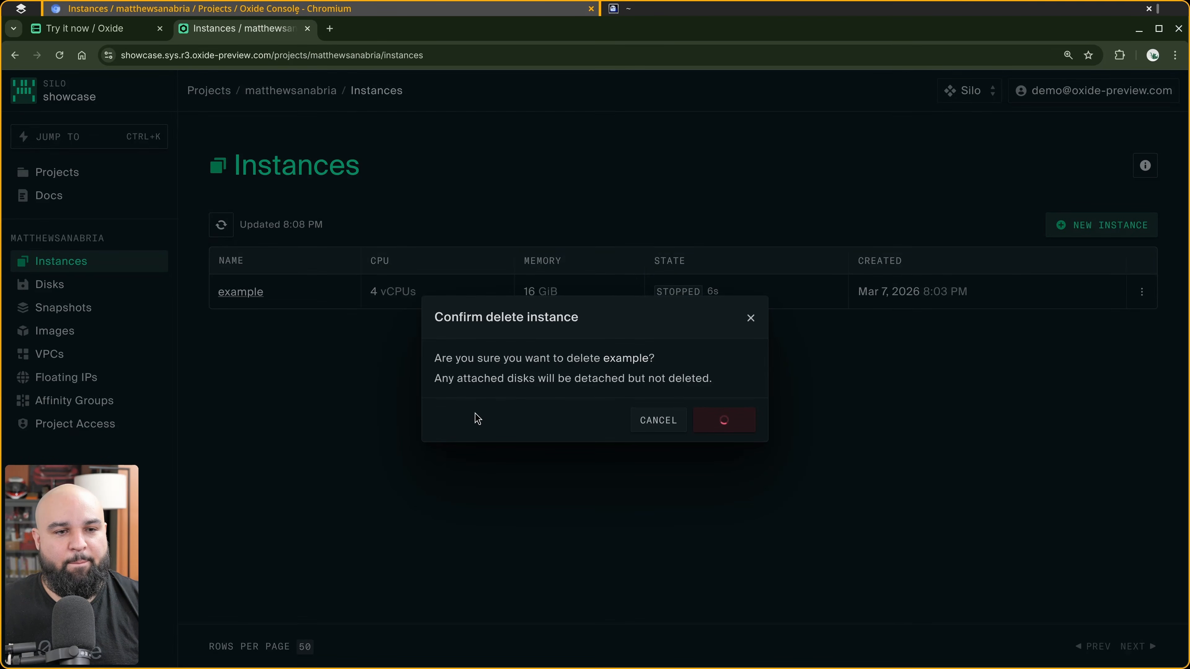
Delete the detached example-debian-13 boot disk from the project's disks.
left_click(88, 293)
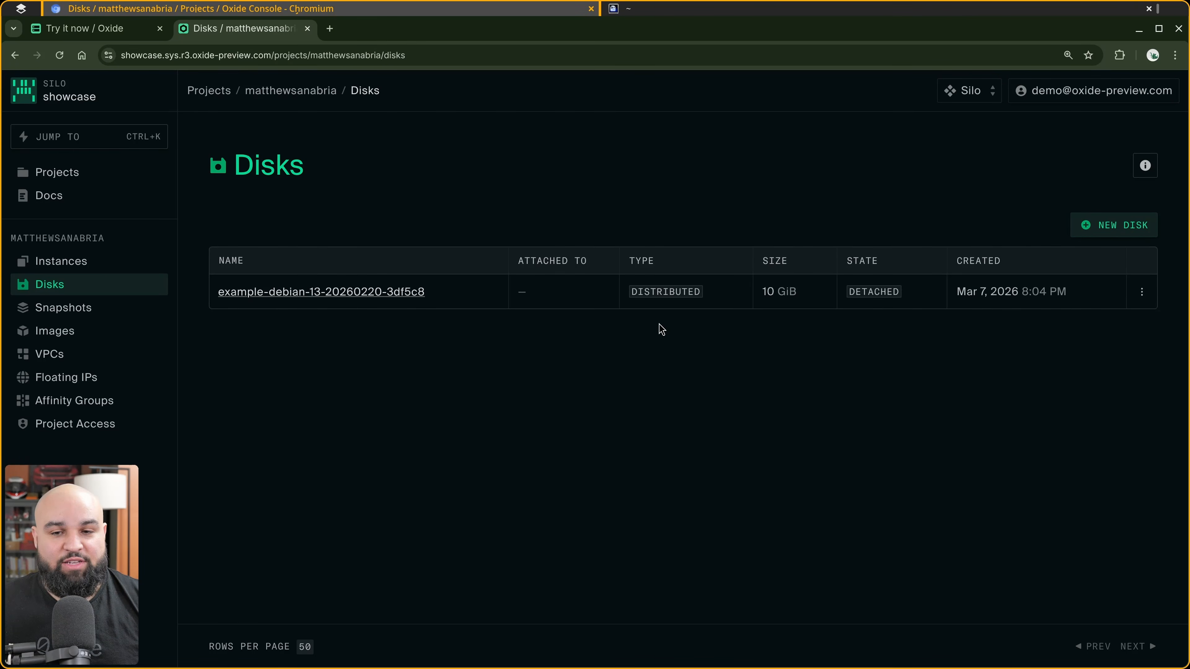
left_click(1141, 292)
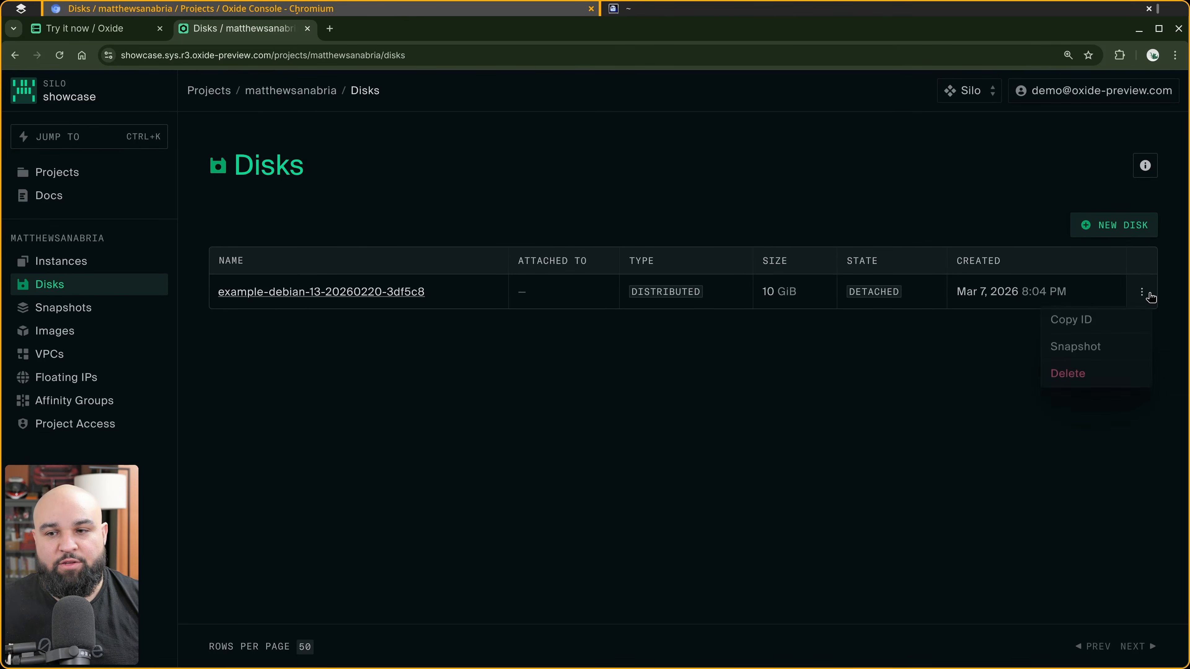
left_click(1113, 371)
left_click(722, 419)
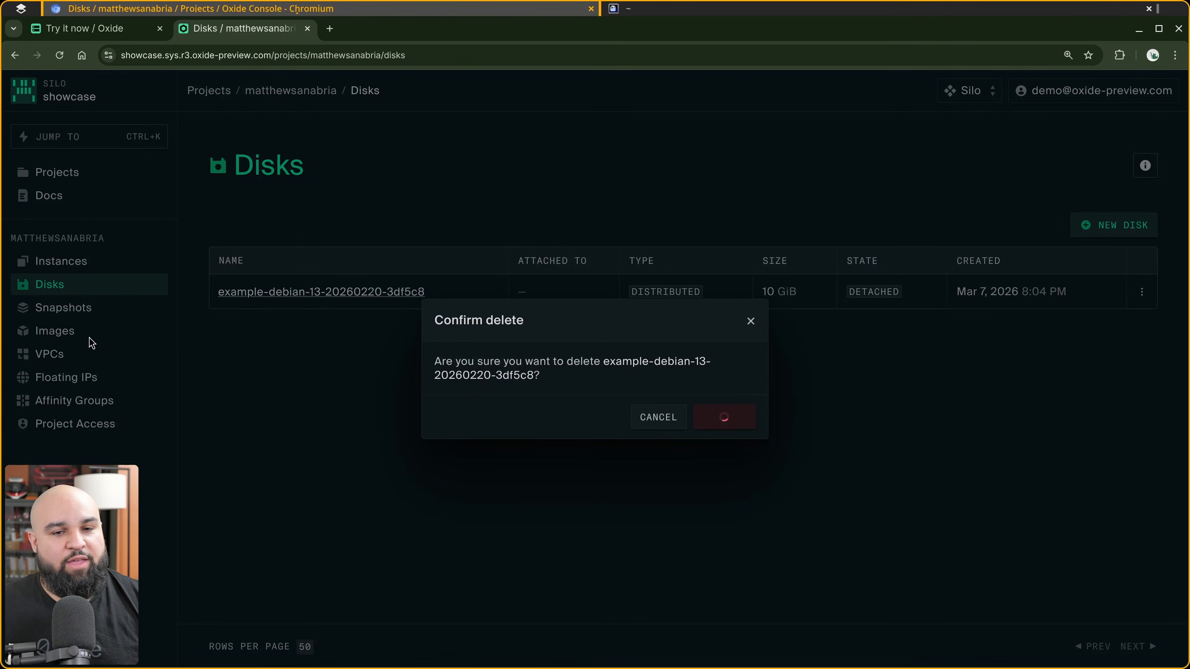
Delete the nginx firewall rule from the default VPC.
left_click(55, 362)
left_click(253, 301)
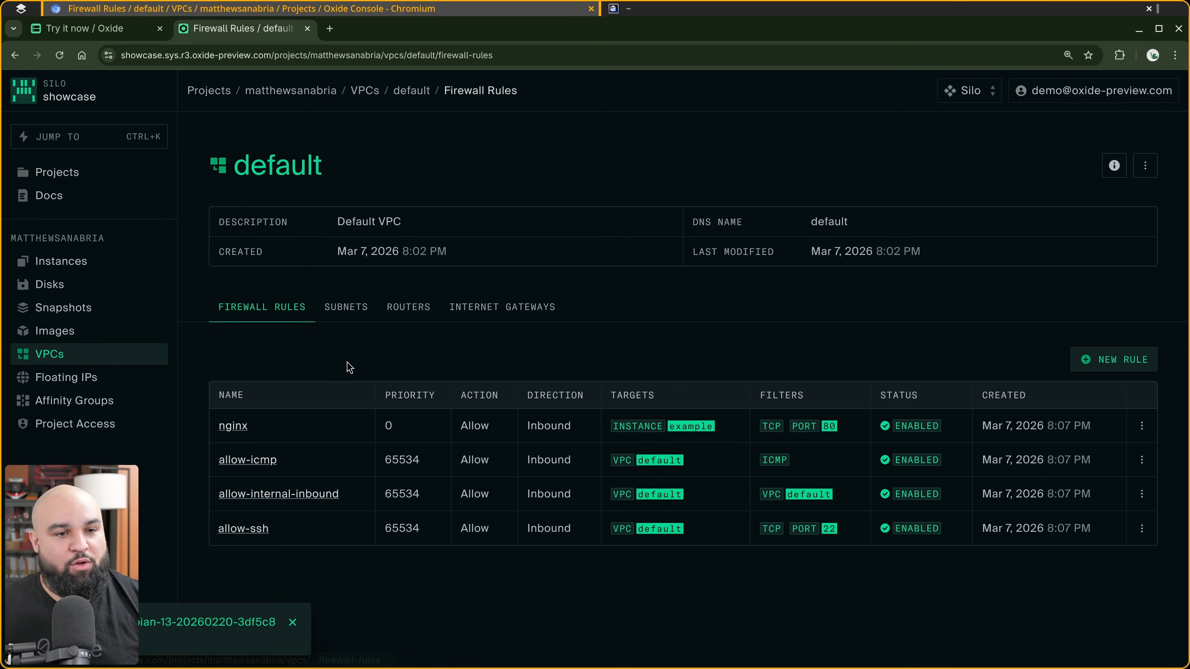
left_click(1142, 425)
left_click(1076, 521)
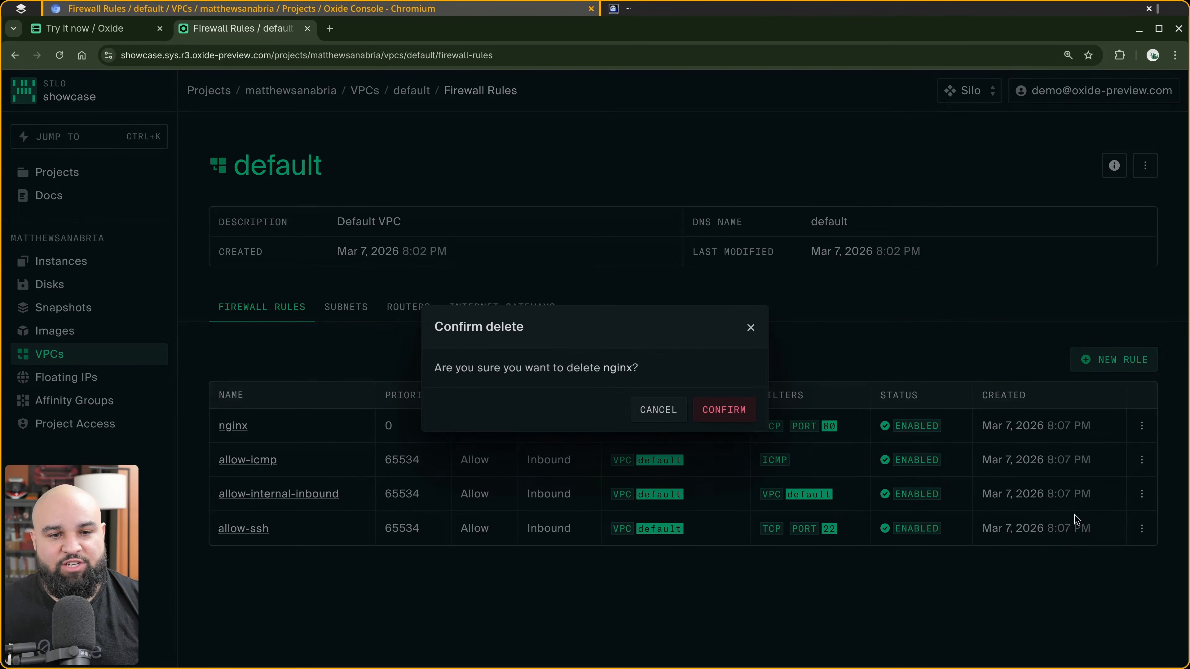
left_click(724, 410)
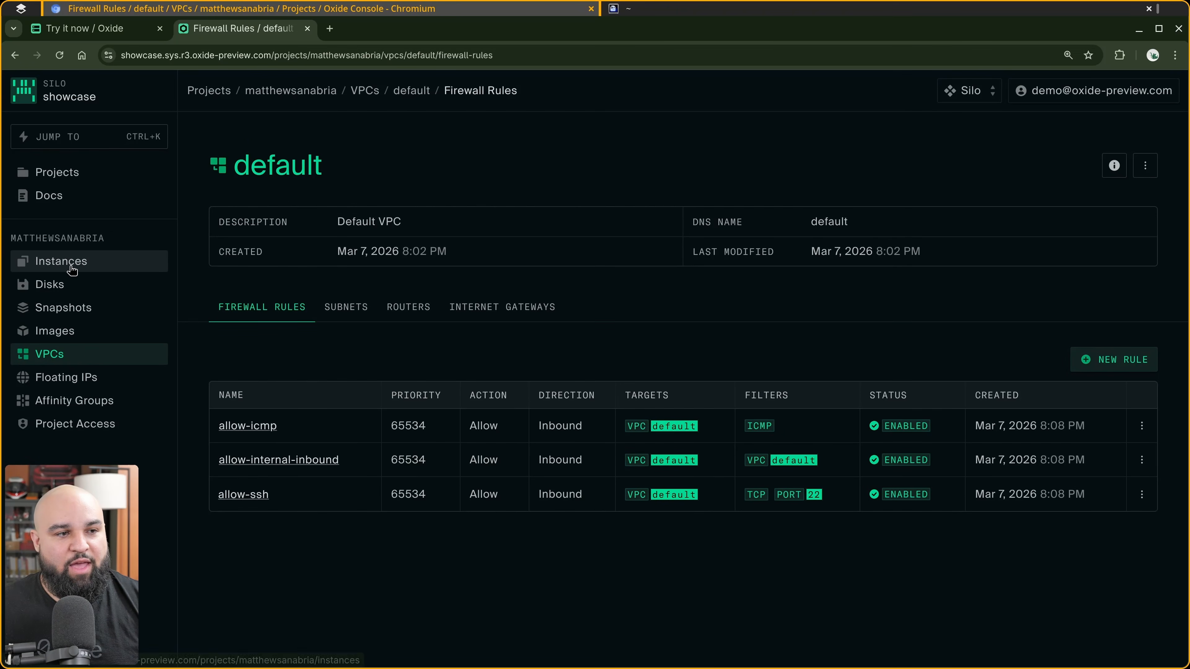
Check the empty instances list, then open the Oxide Docs in a new tab and zoom in.
left_click(83, 268)
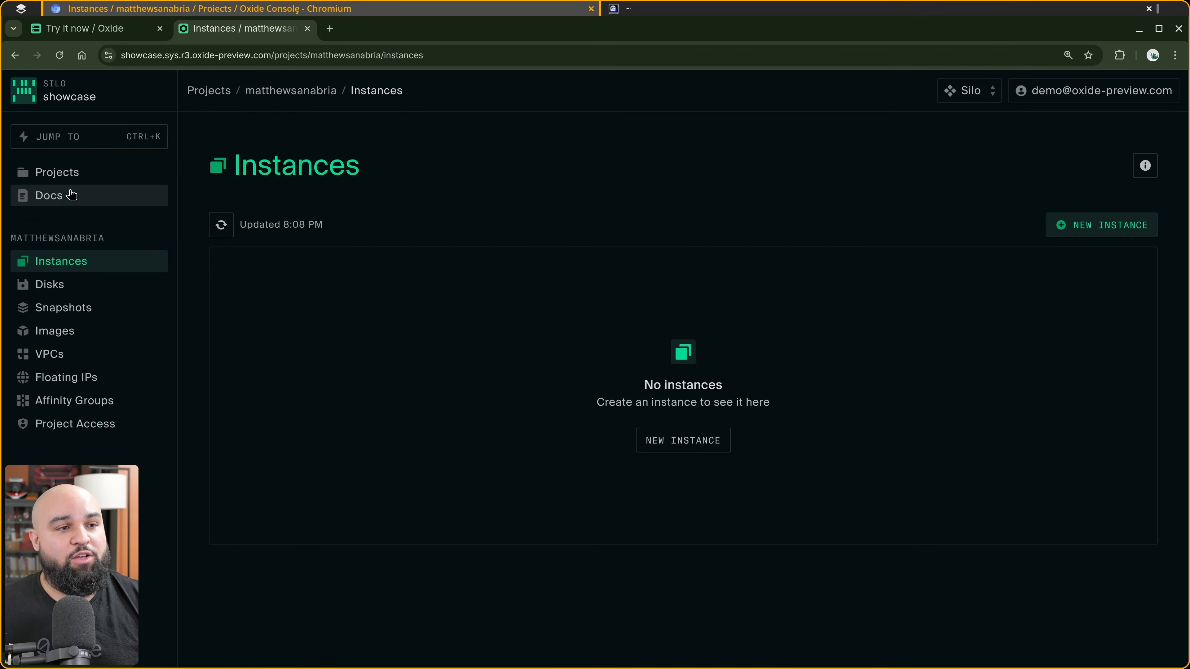
left_click(57, 195)
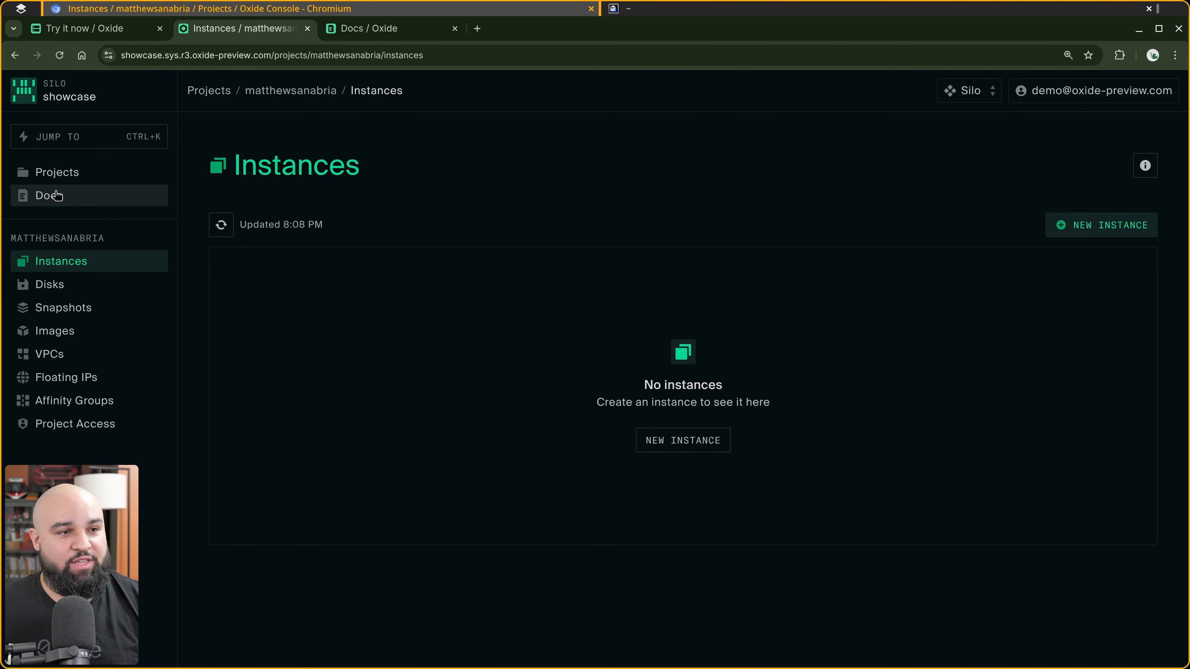
left_click(363, 30)
key("ctrl+plus")
key("ctrl+plus")
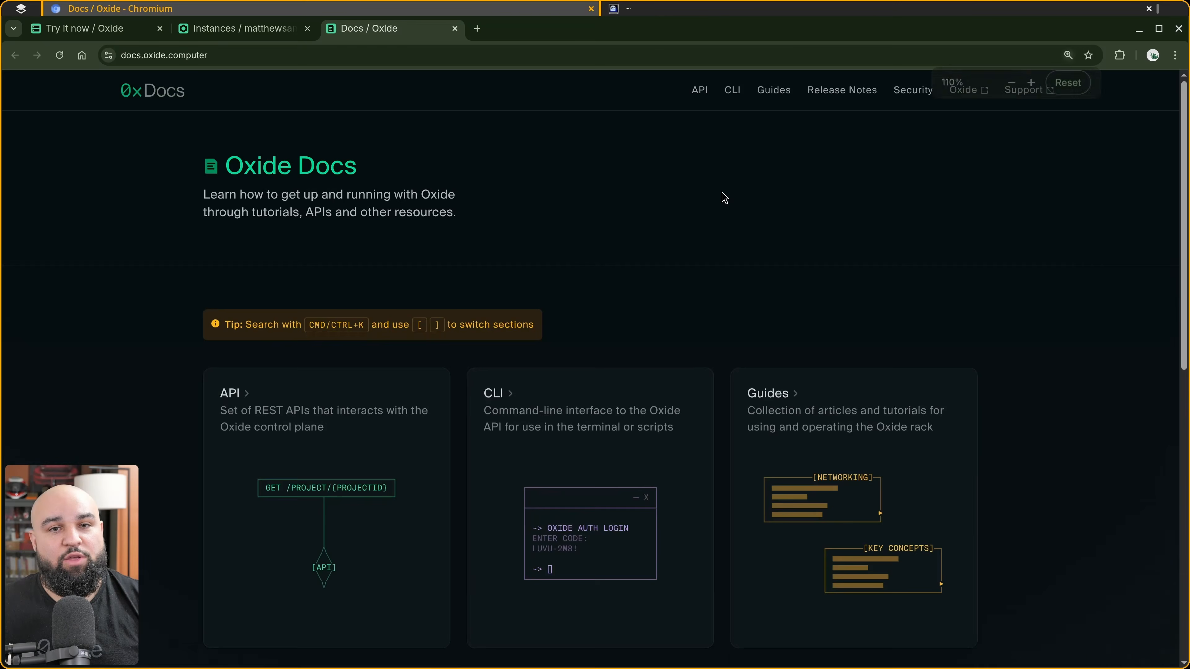